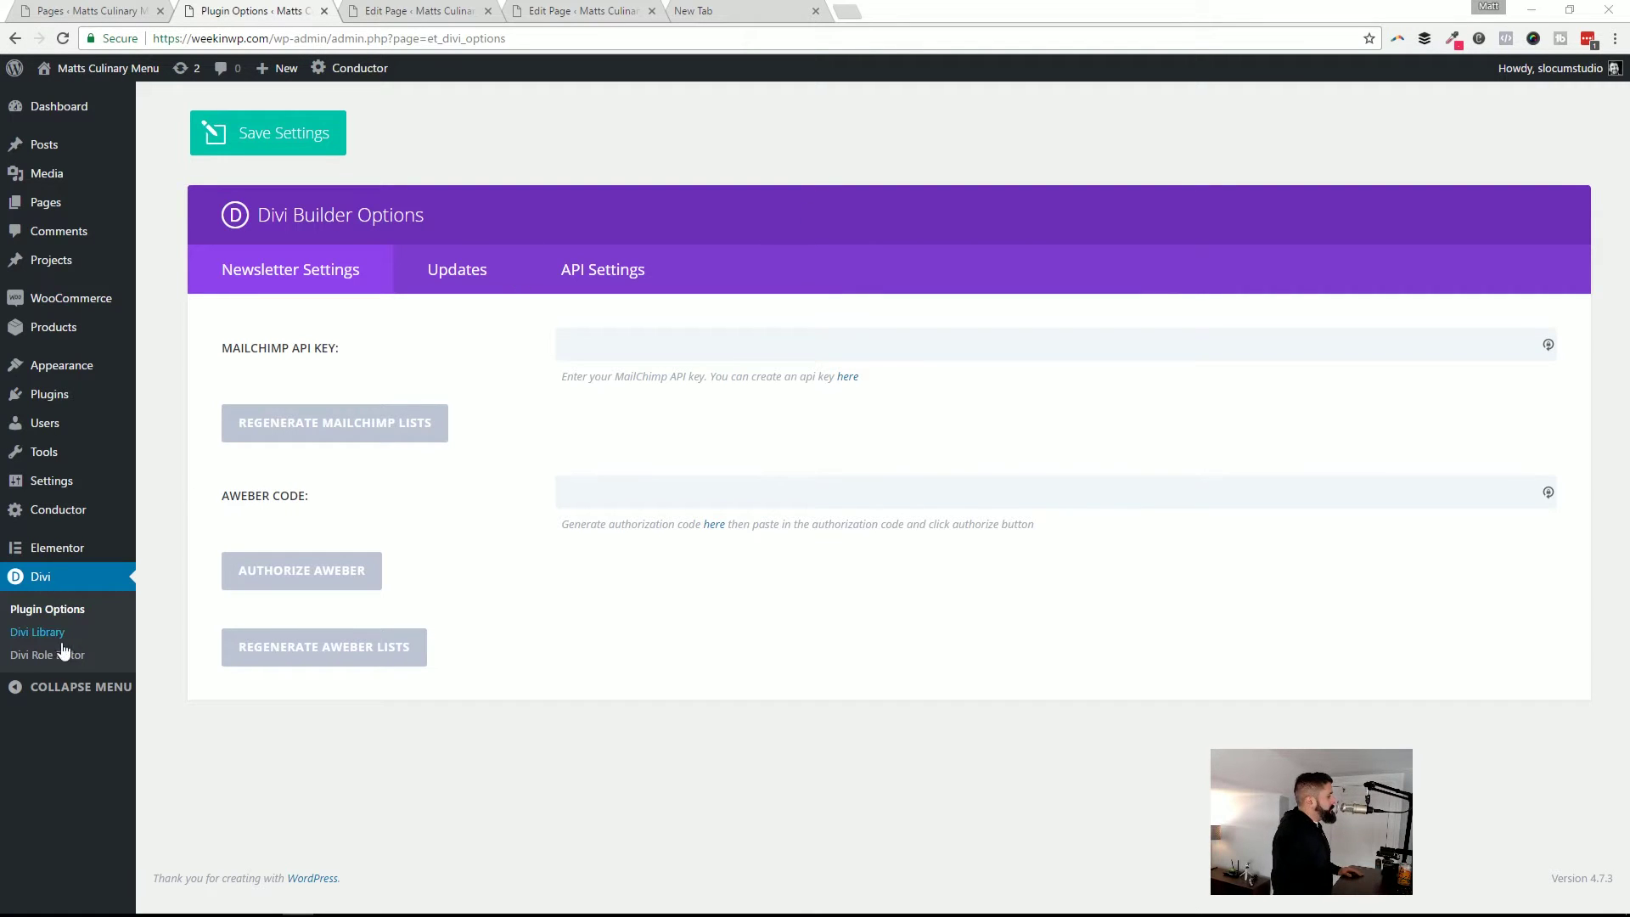
Browse the empty Divi Library and the Divi Role Editor, then open A Divi Page for editing
left_click(62, 605)
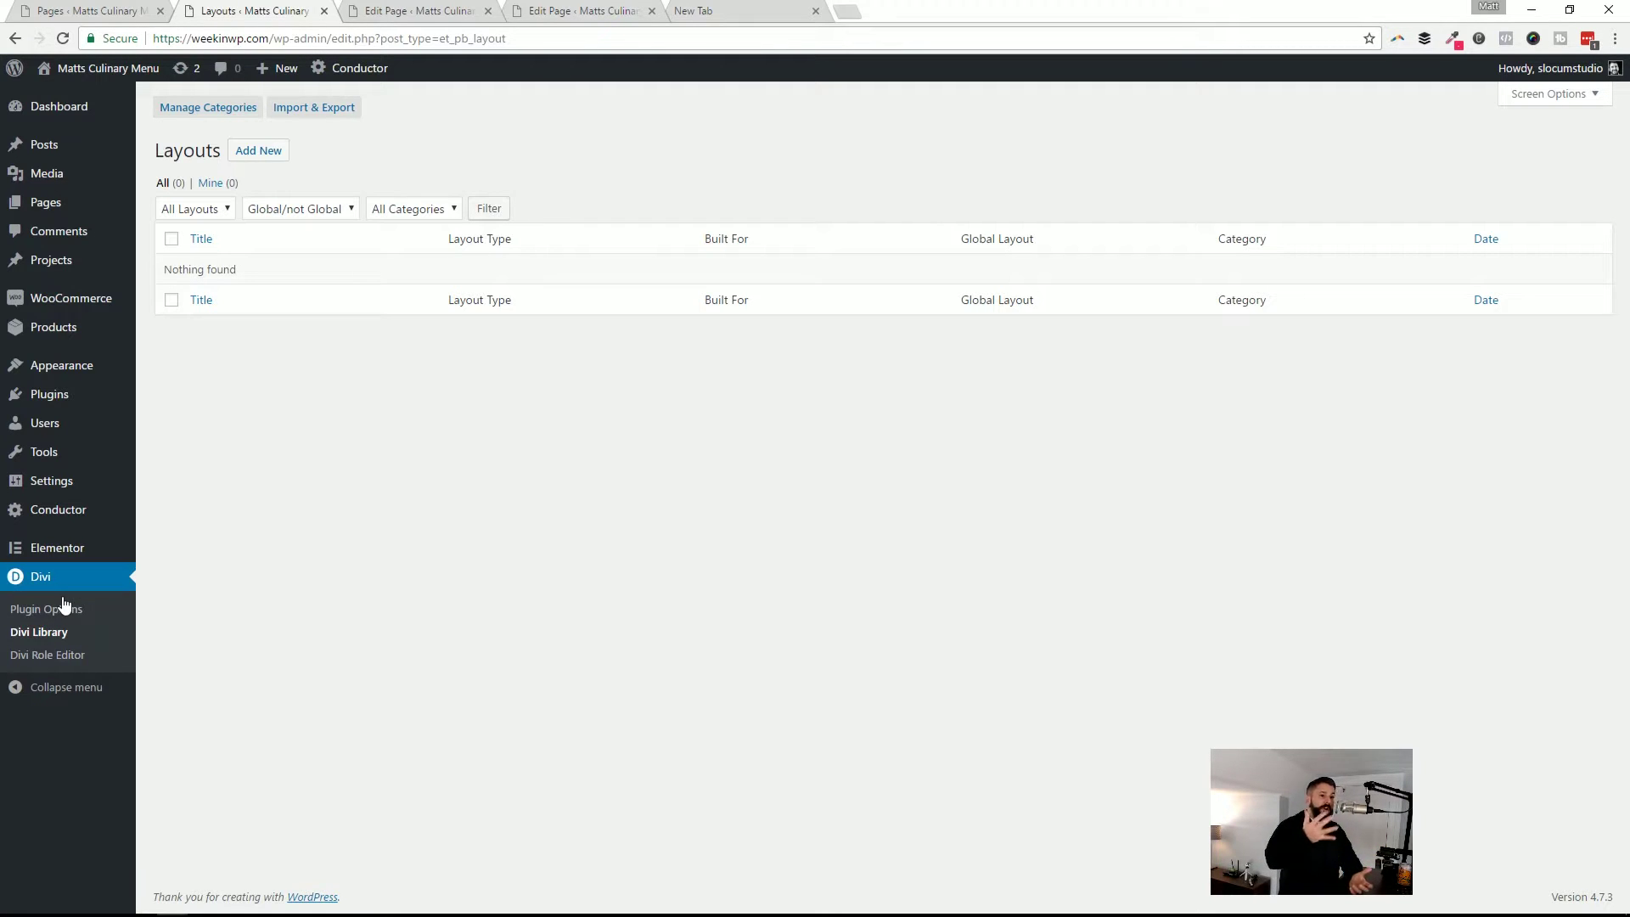
left_click(53, 653)
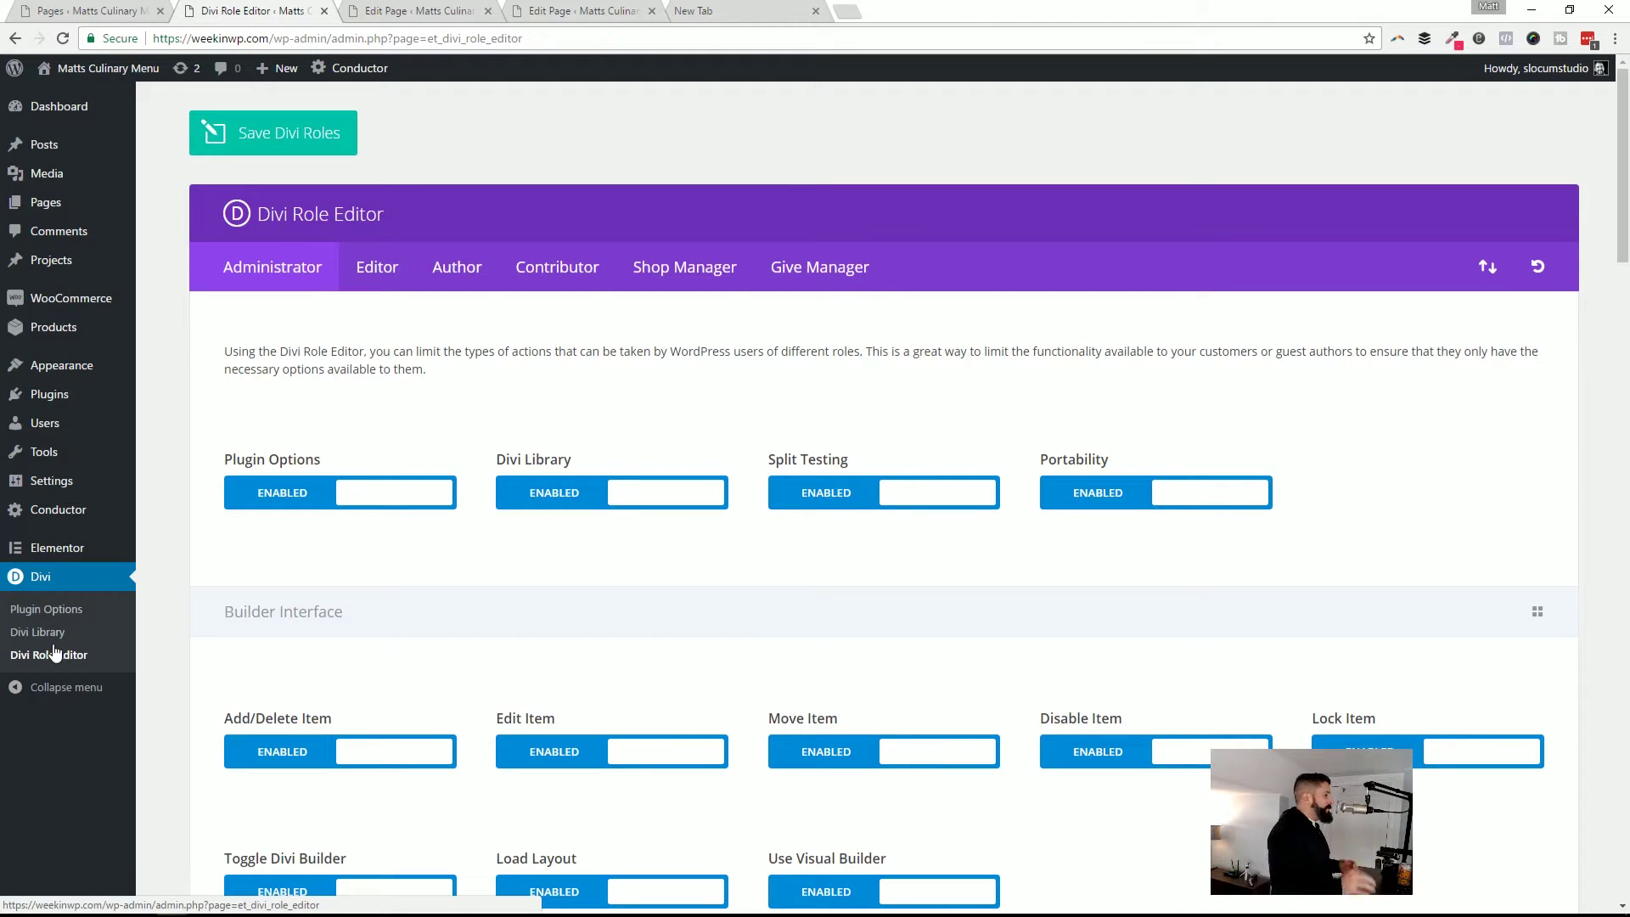
left_click(54, 652)
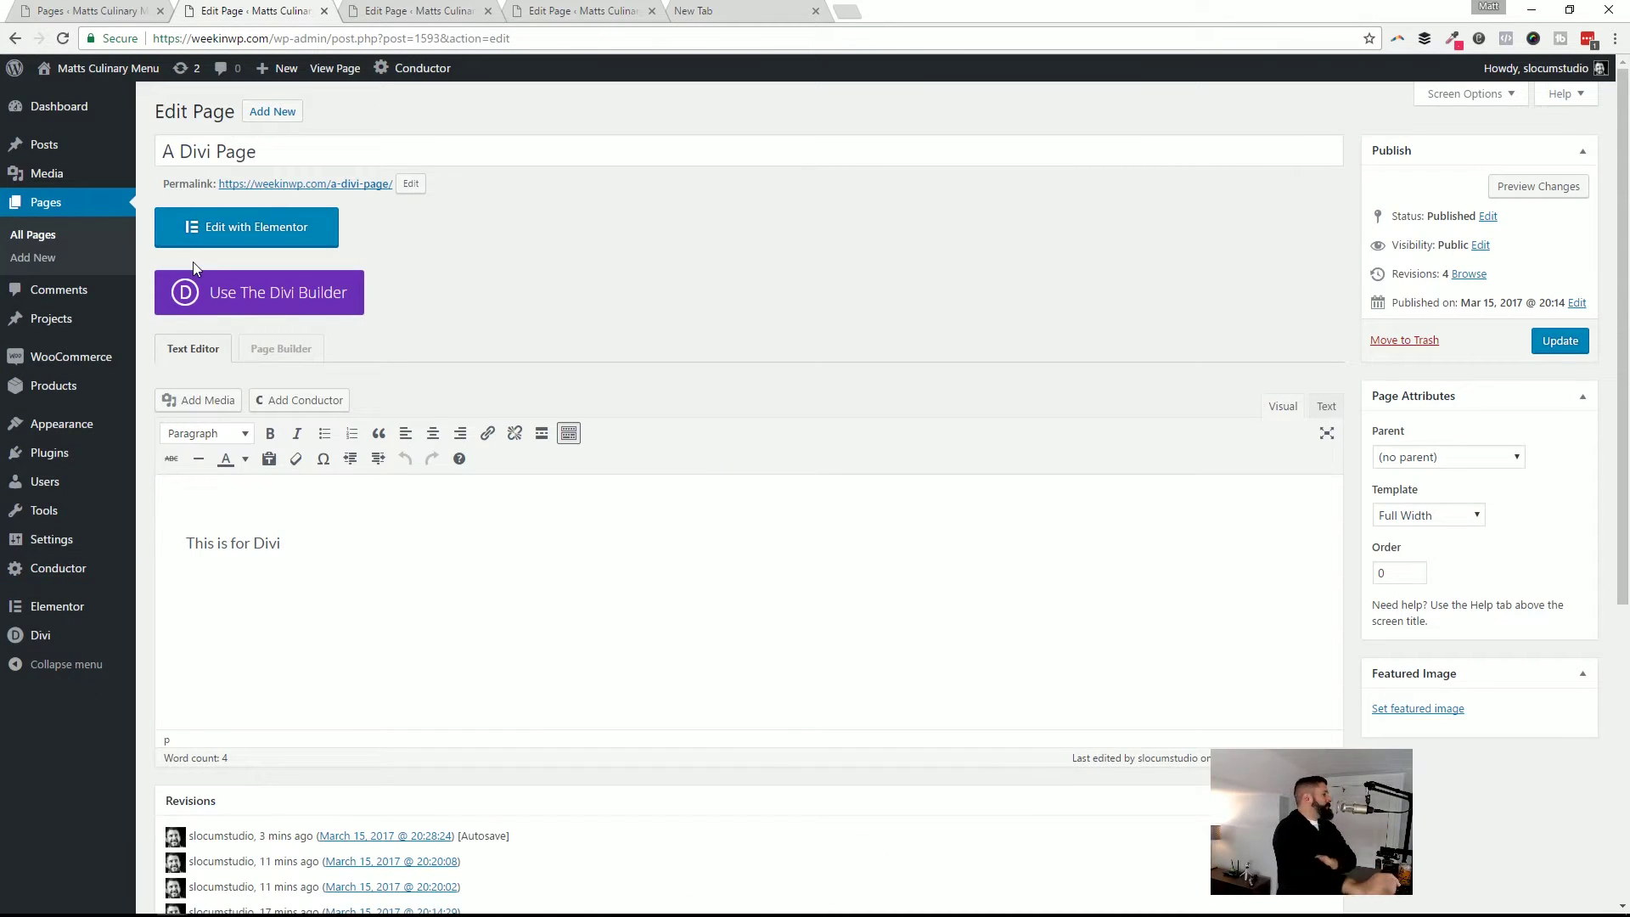
Switch A Divi Page to the Divi backend builder, turning its content into one Text module
left_click(274, 285)
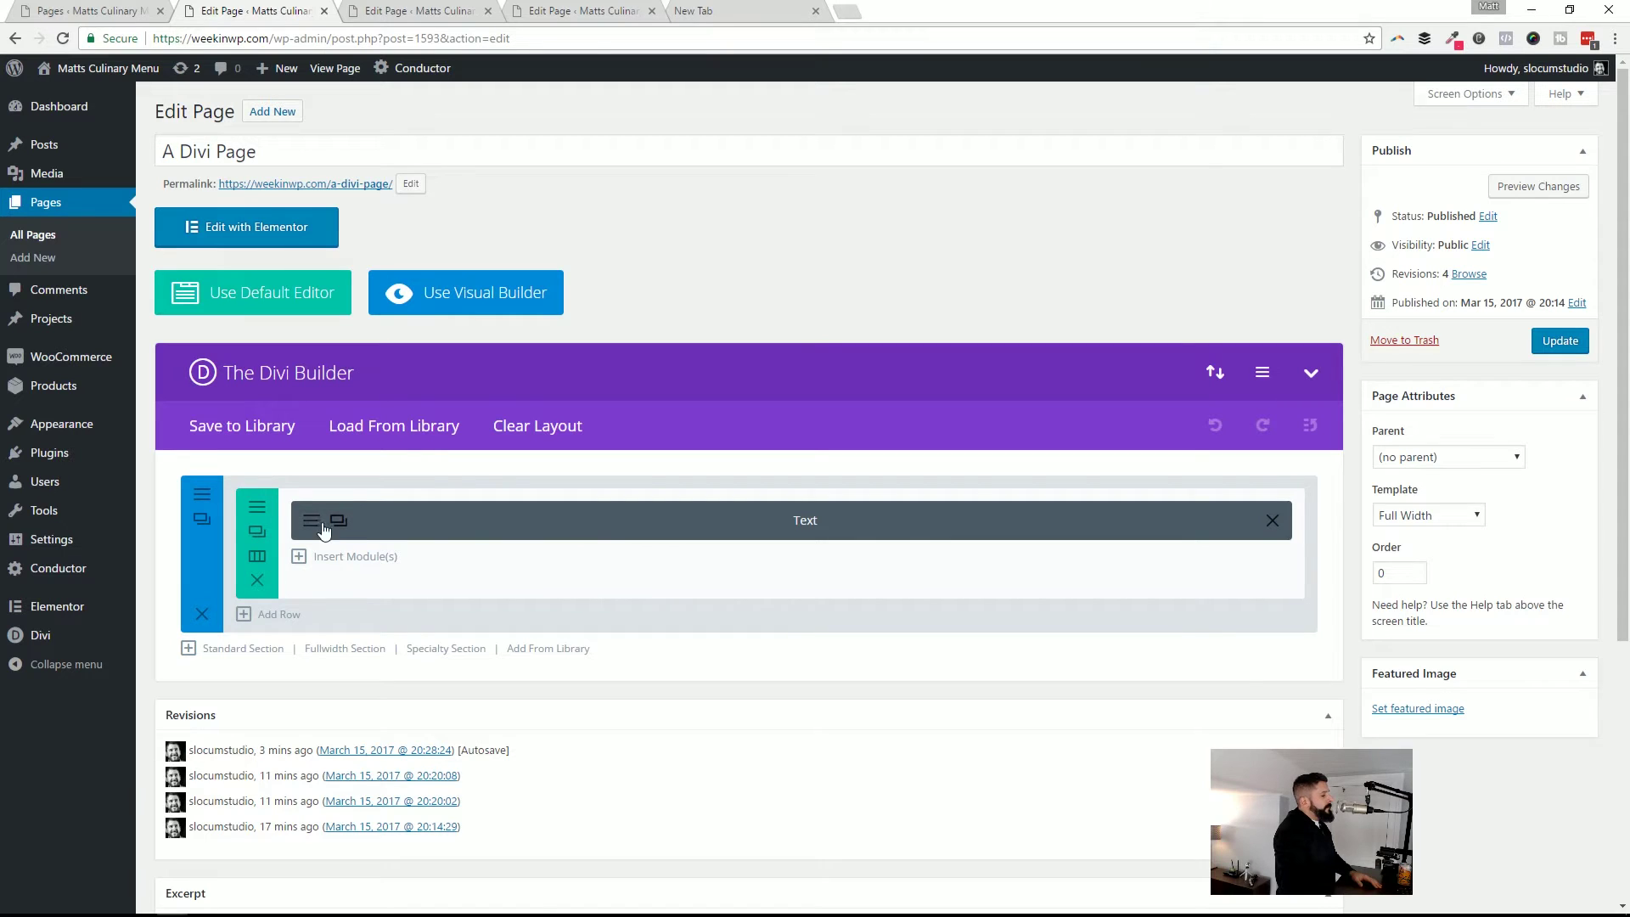
Look over the Text module settings without changes, then update A Divi Page
left_click(498, 521)
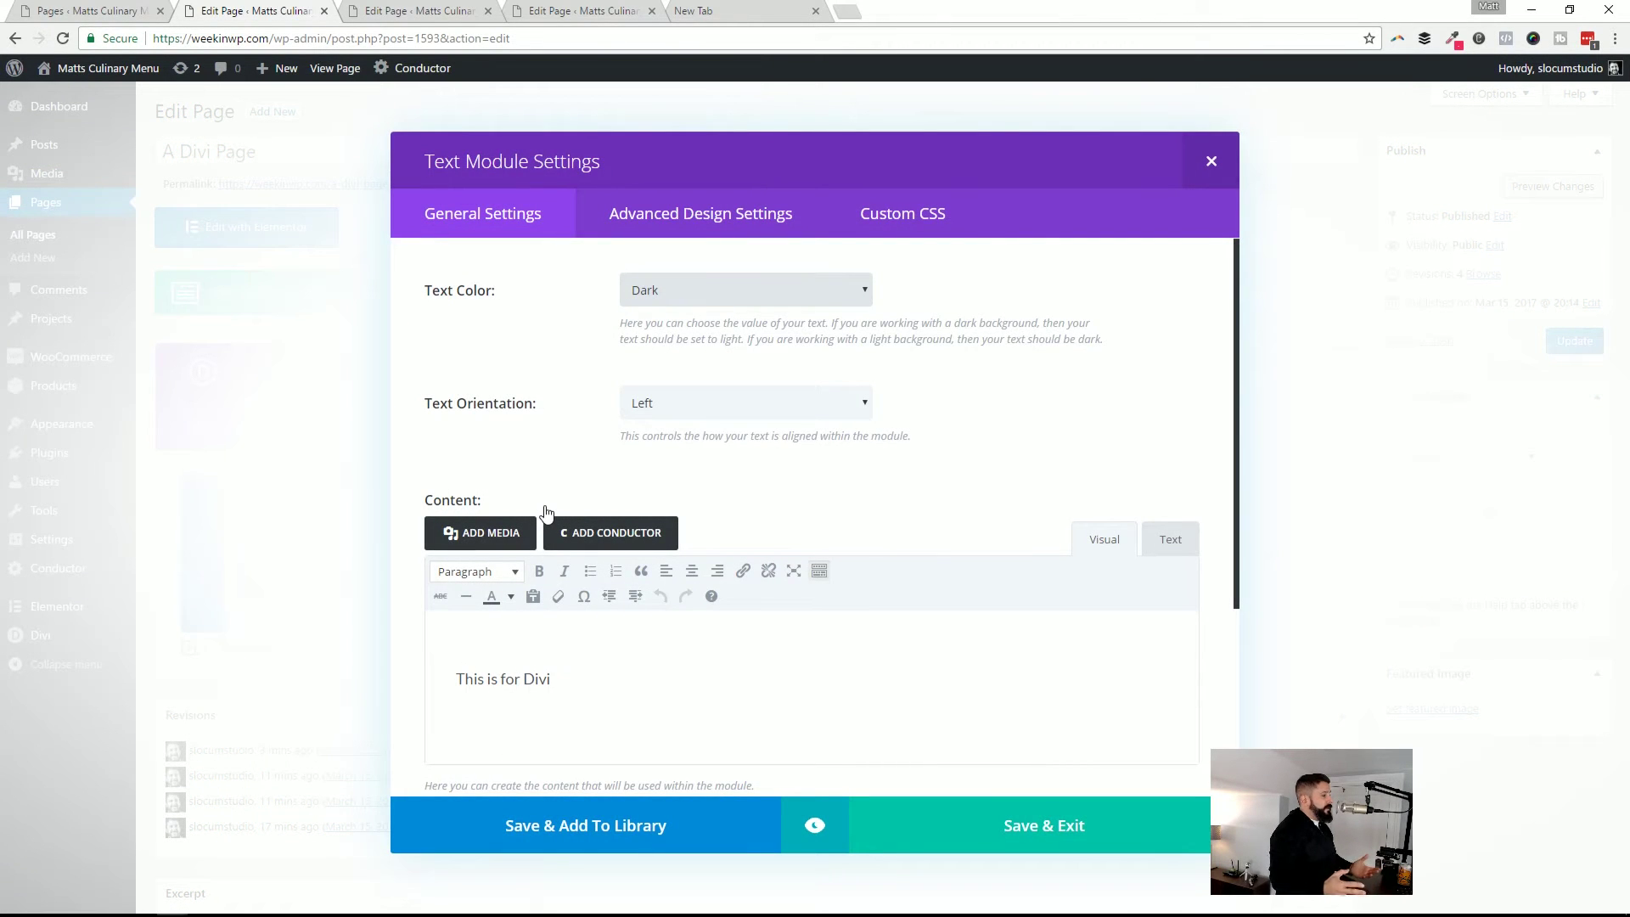
scroll(594, 509, "down", 3)
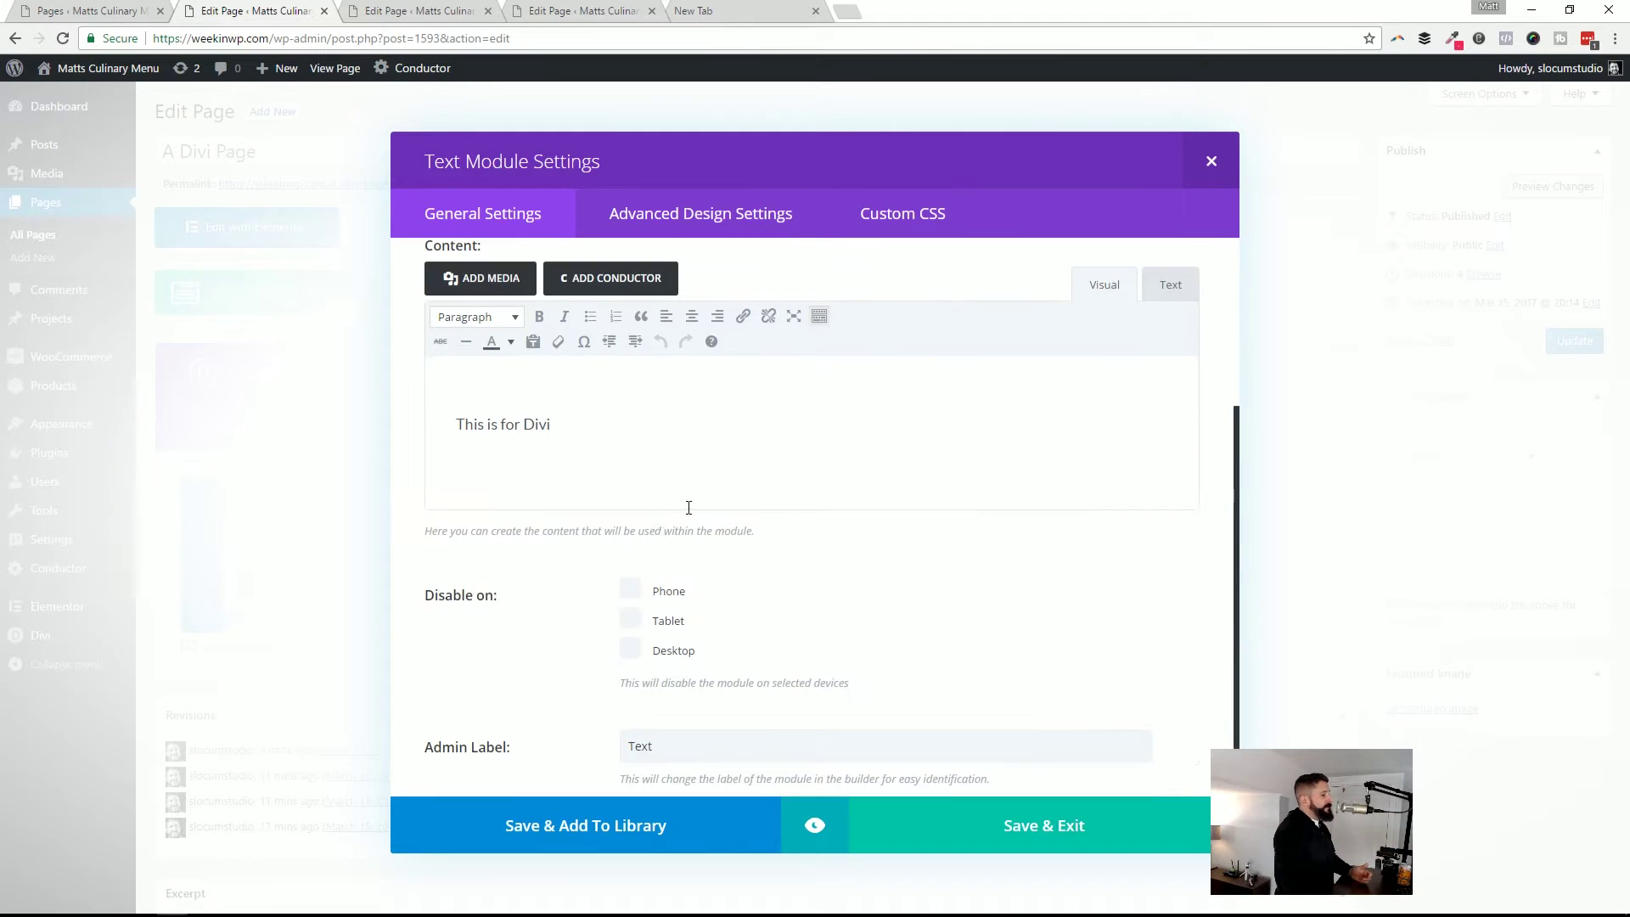
scroll(685, 509, "down", 1)
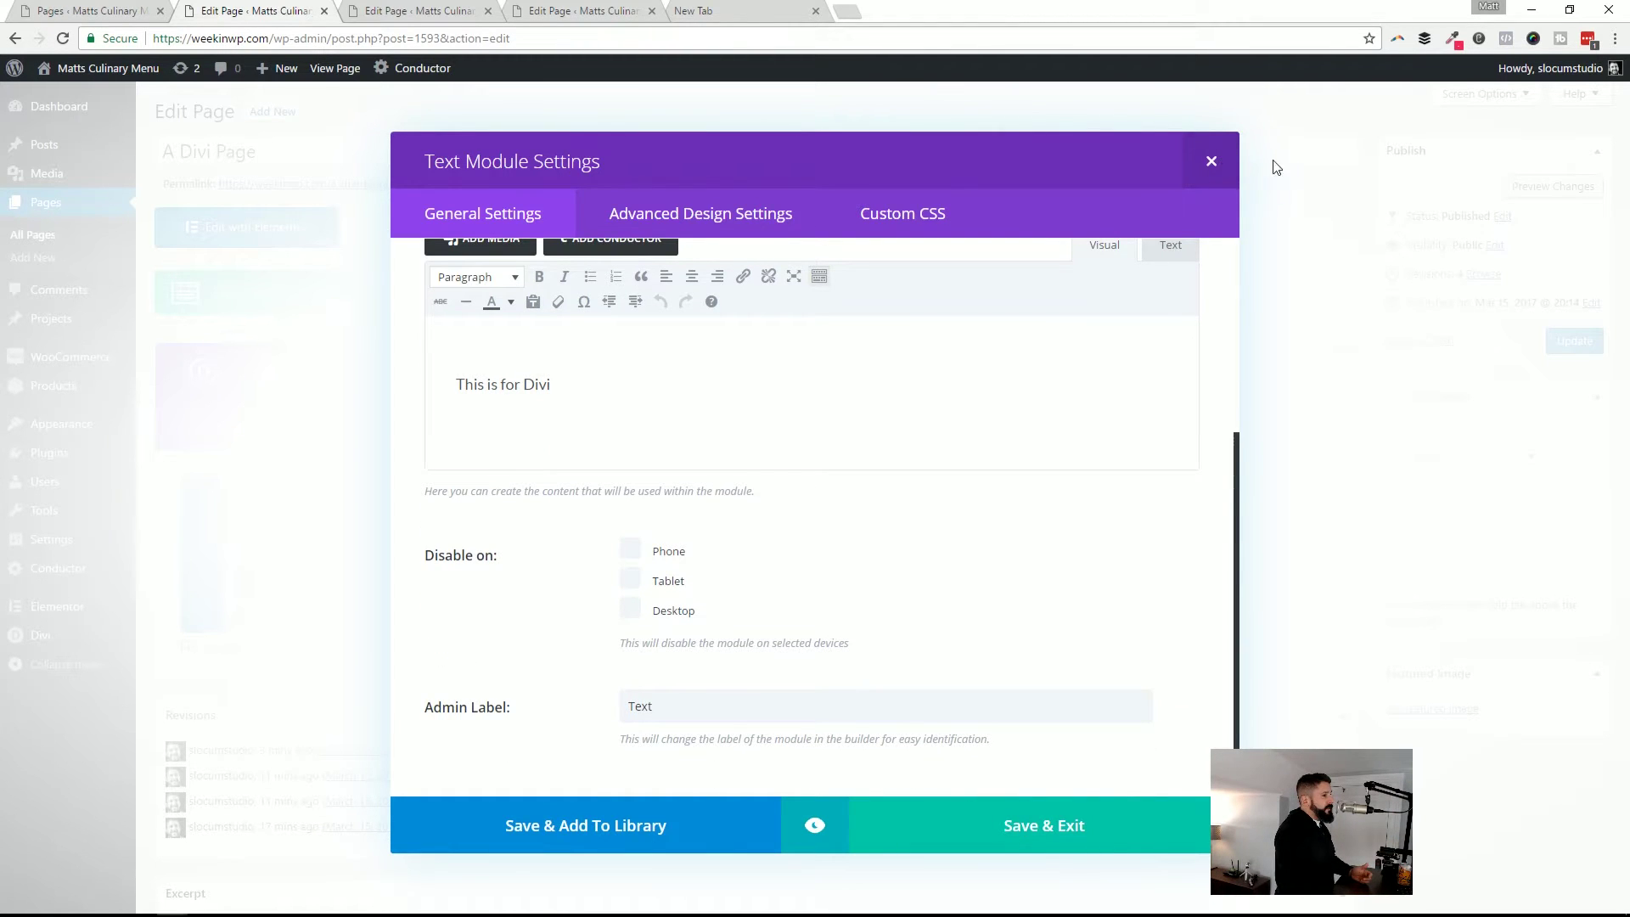
left_click(1219, 159)
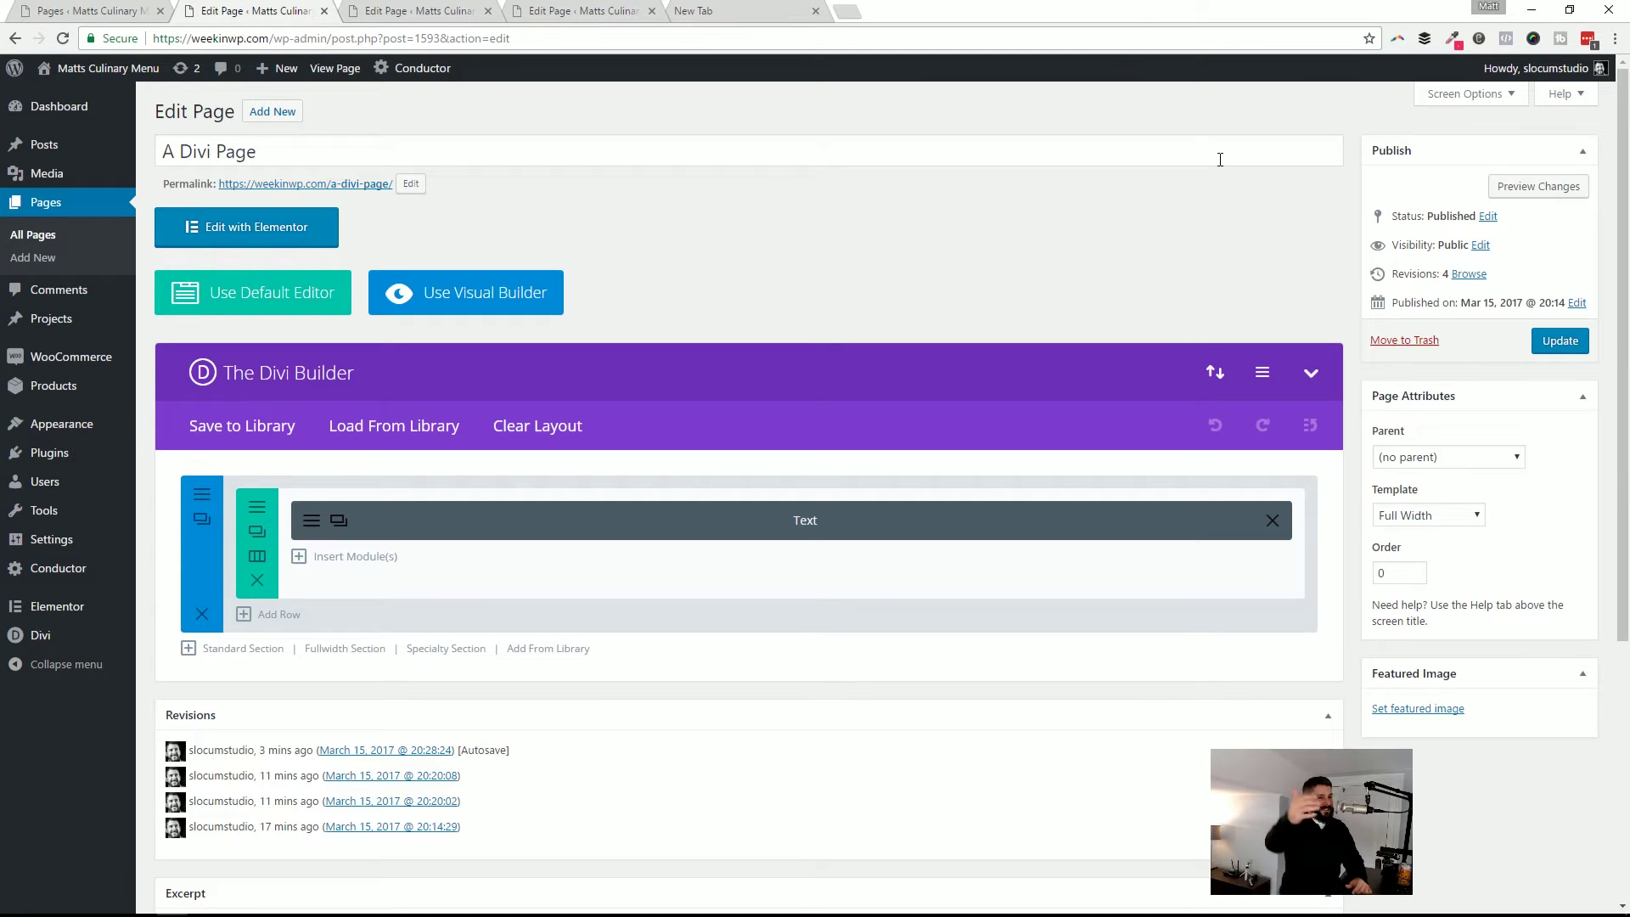
scroll(815, 391, "down", 2)
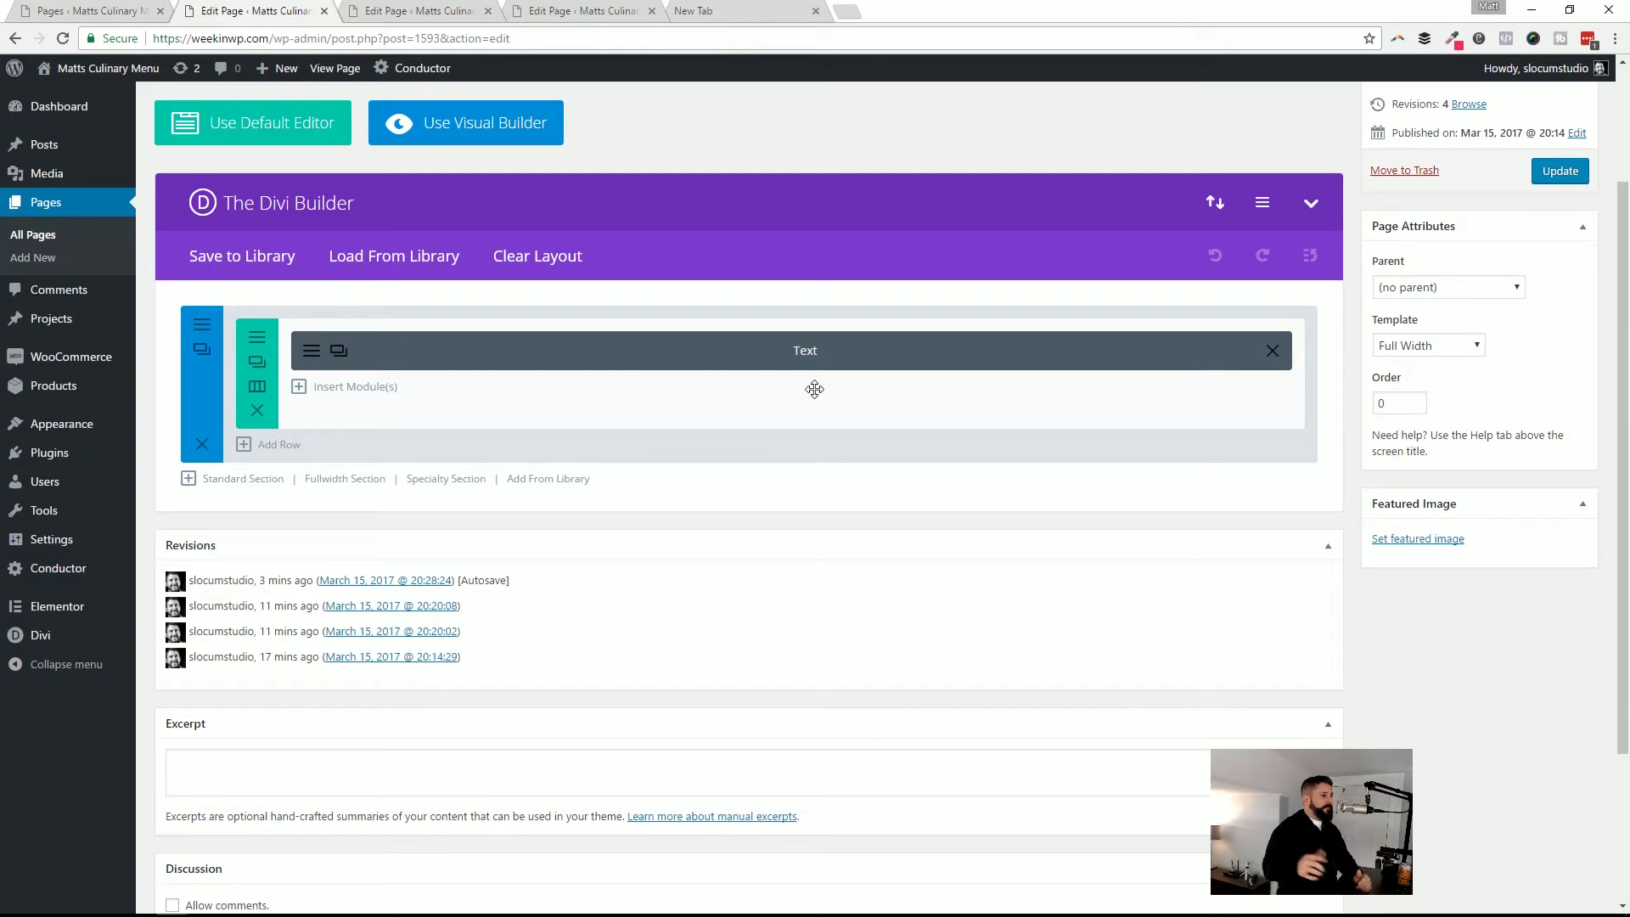
left_click(1558, 171)
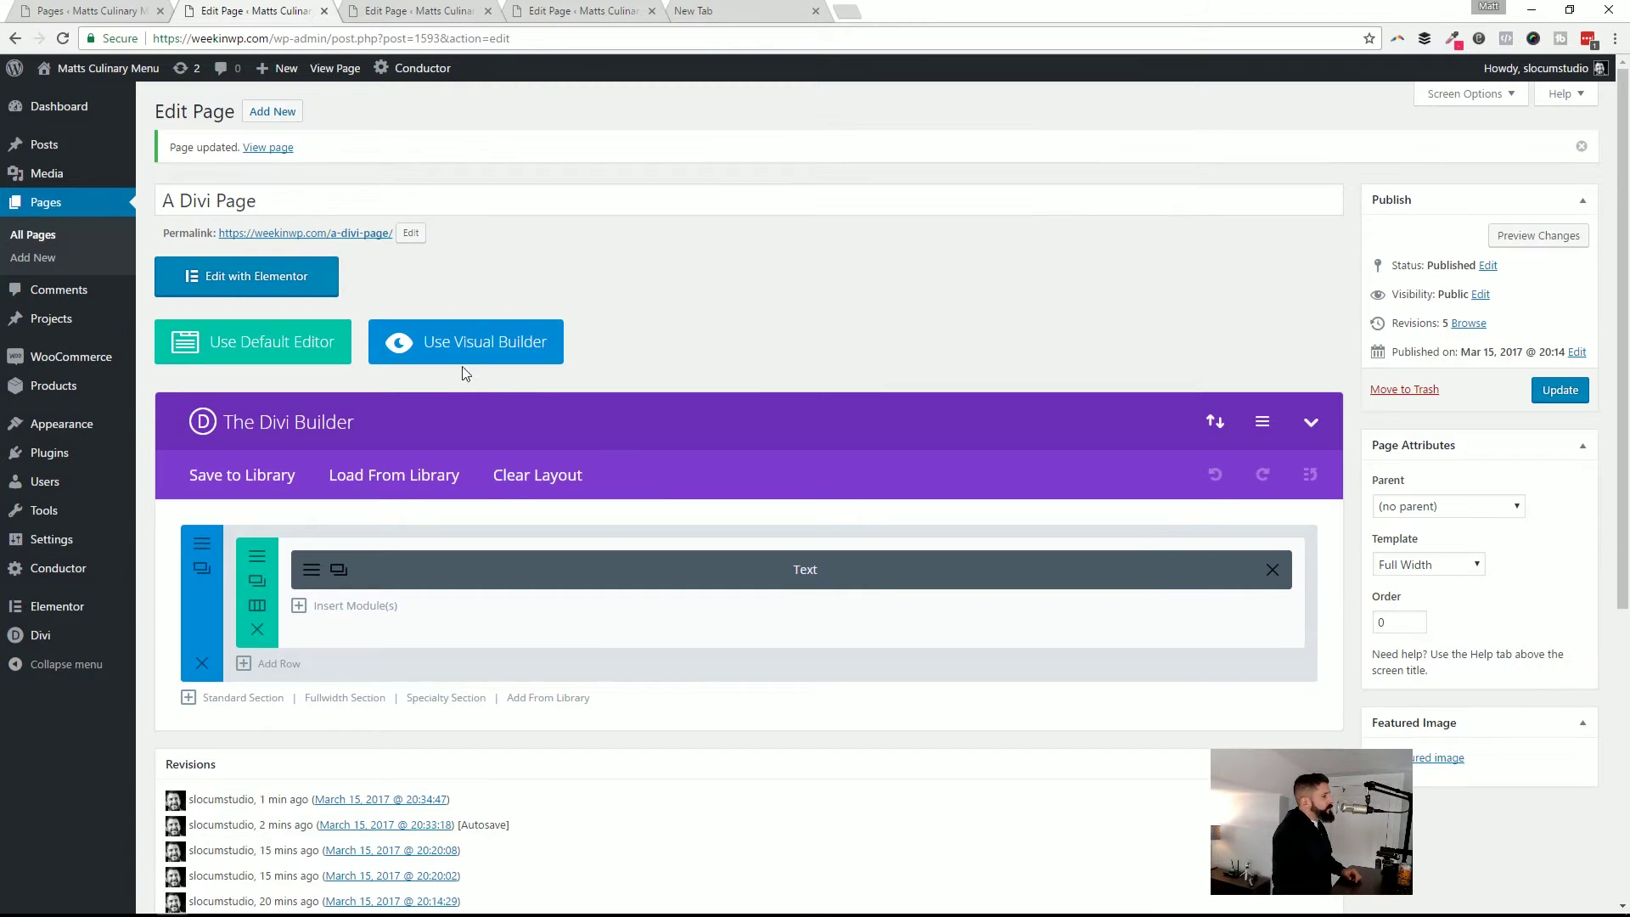
Launch the Visual Builder to edit A Divi Page on the live site
left_click(441, 343)
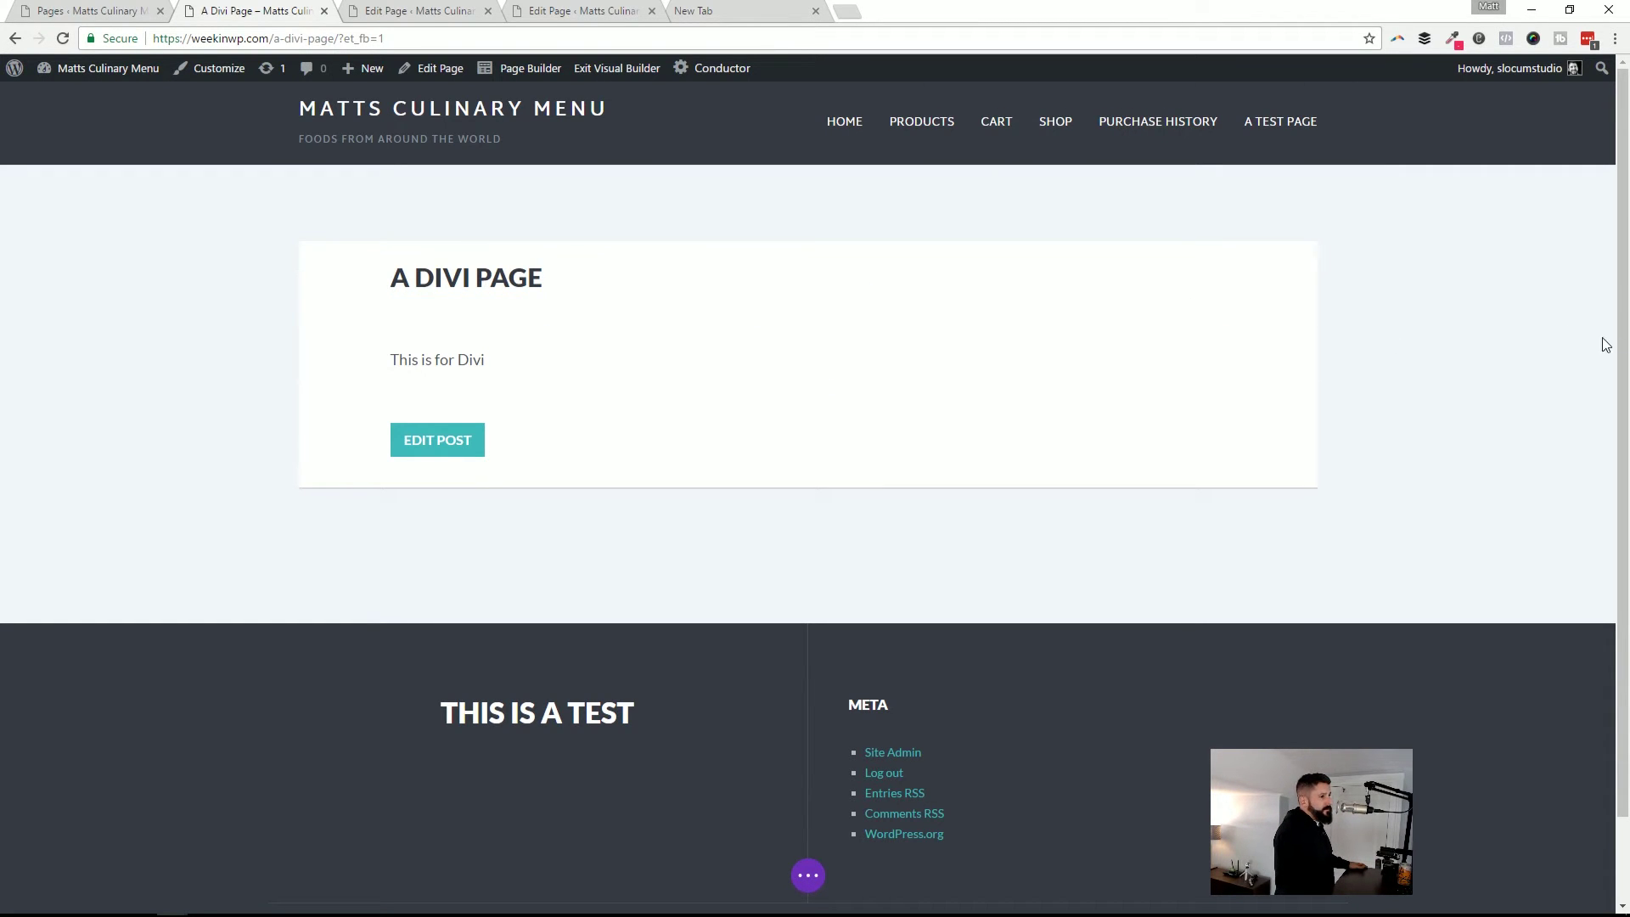
Go to the Edit Page tab for A Beaver Builder Page
mouse_move(727, 316)
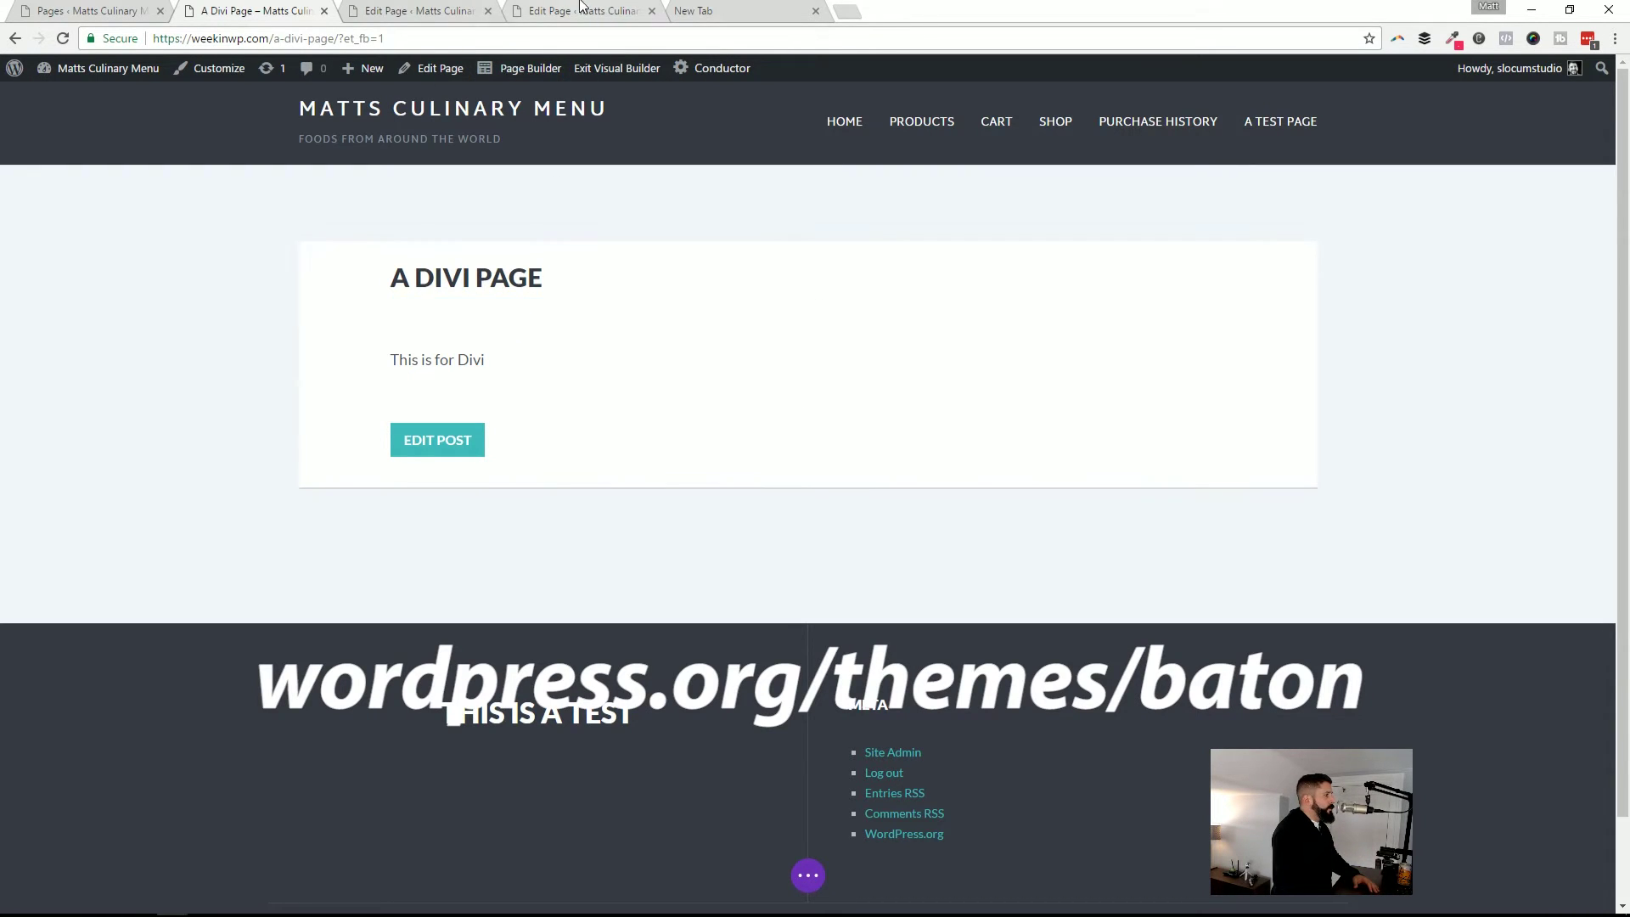
left_click(499, 12)
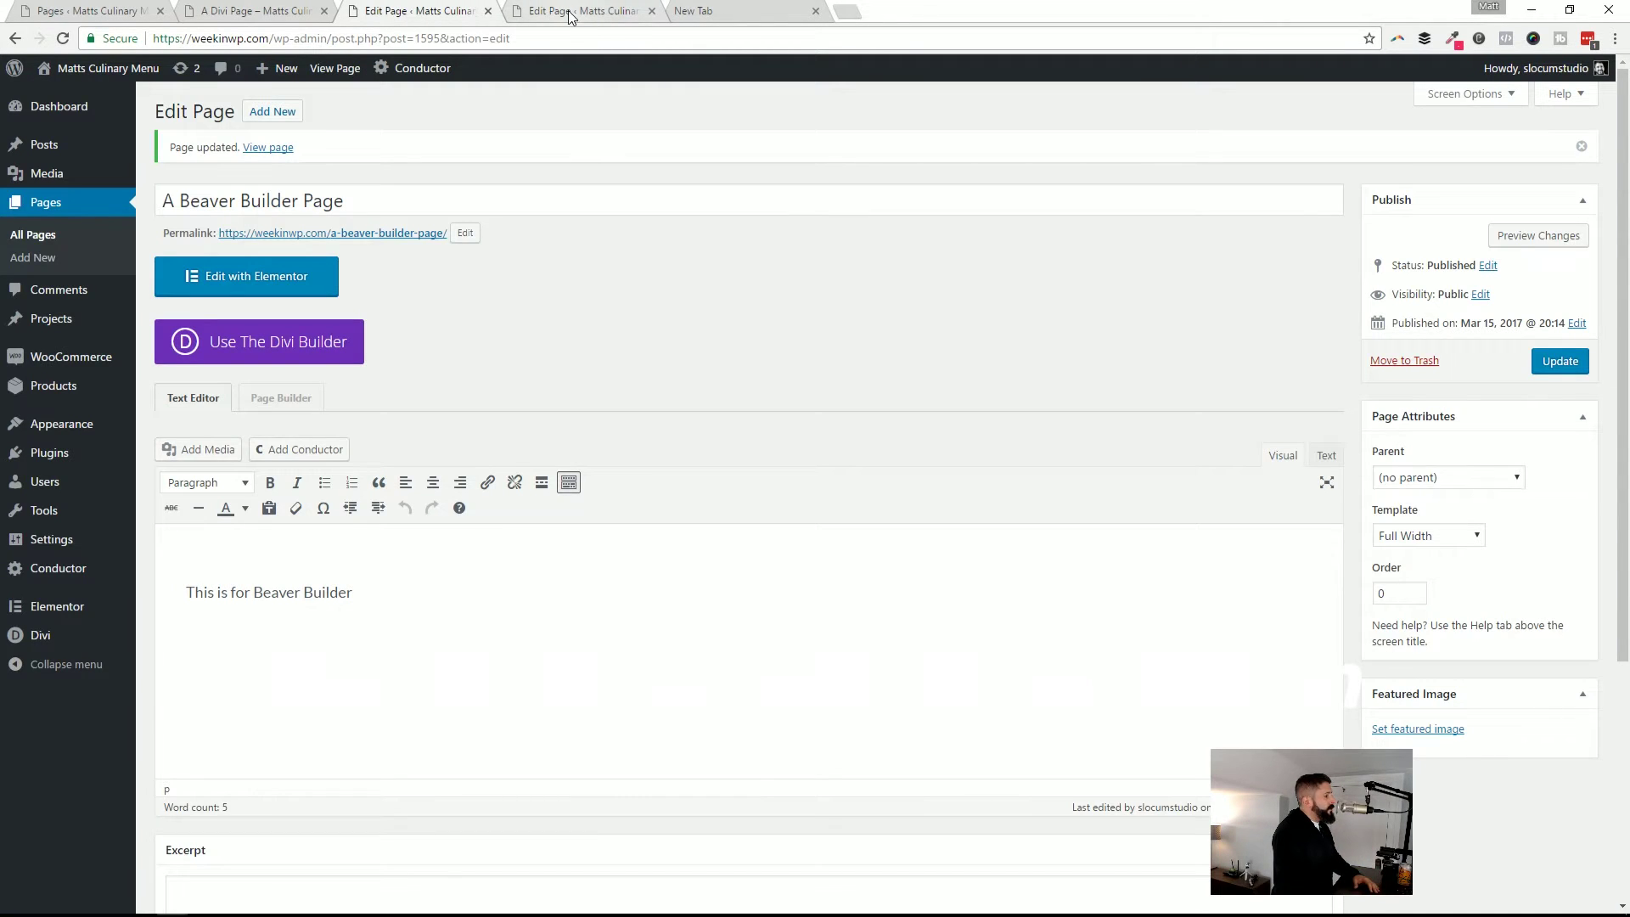
Set A Beaver Builder Page's template to Beaver Builder and return to the Divi page
left_click(1448, 535)
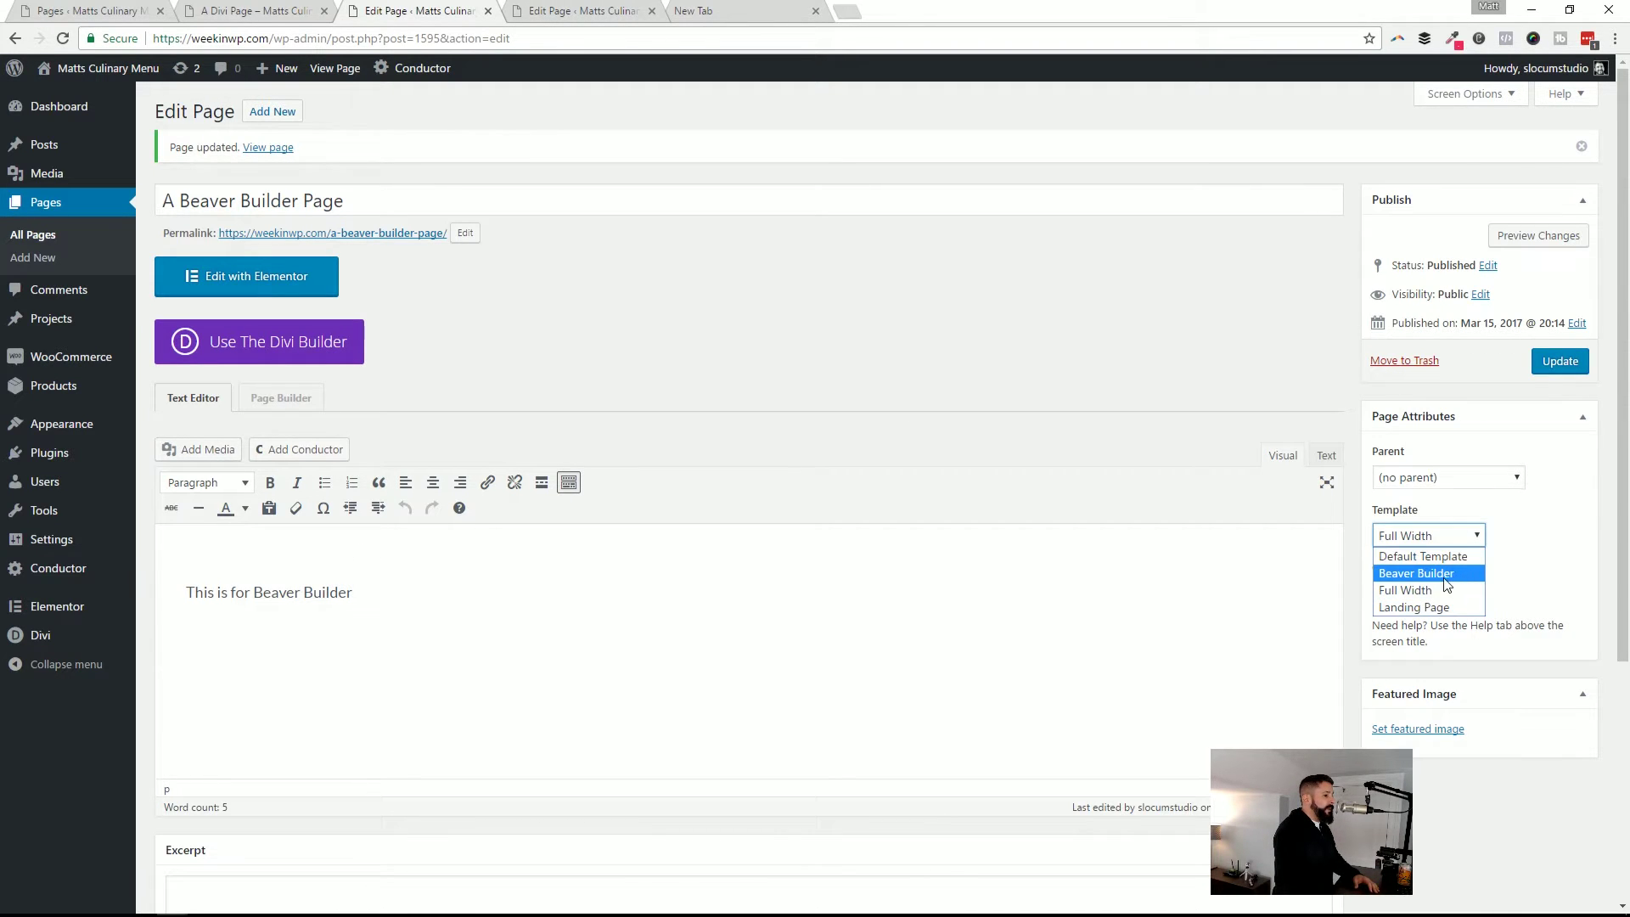
left_click(1436, 574)
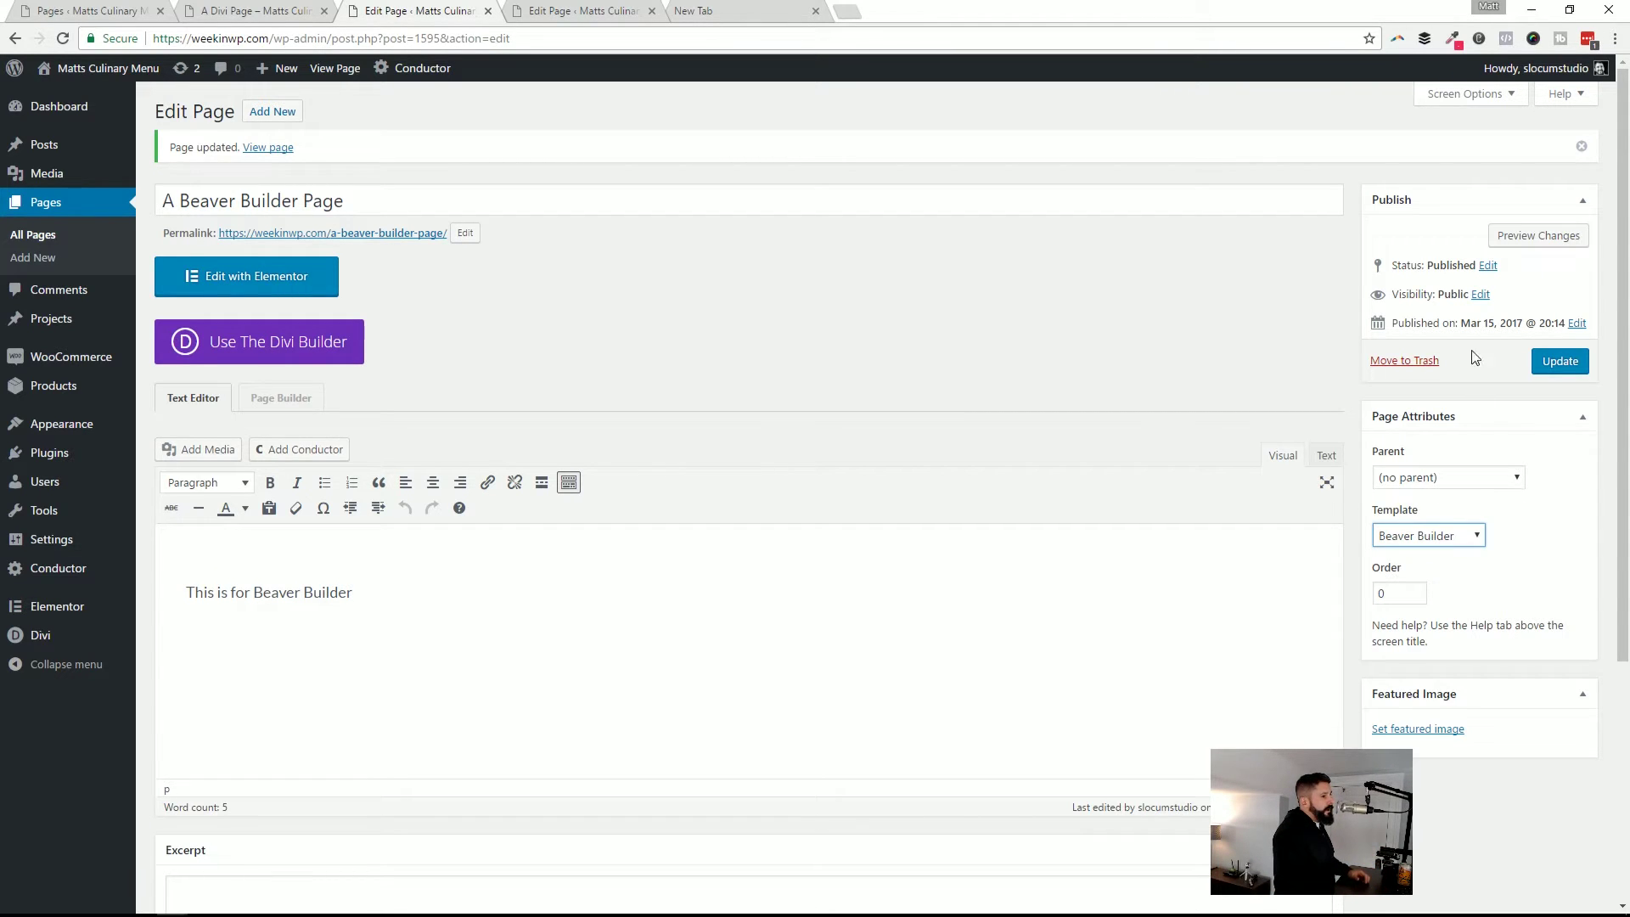
left_click(302, 5)
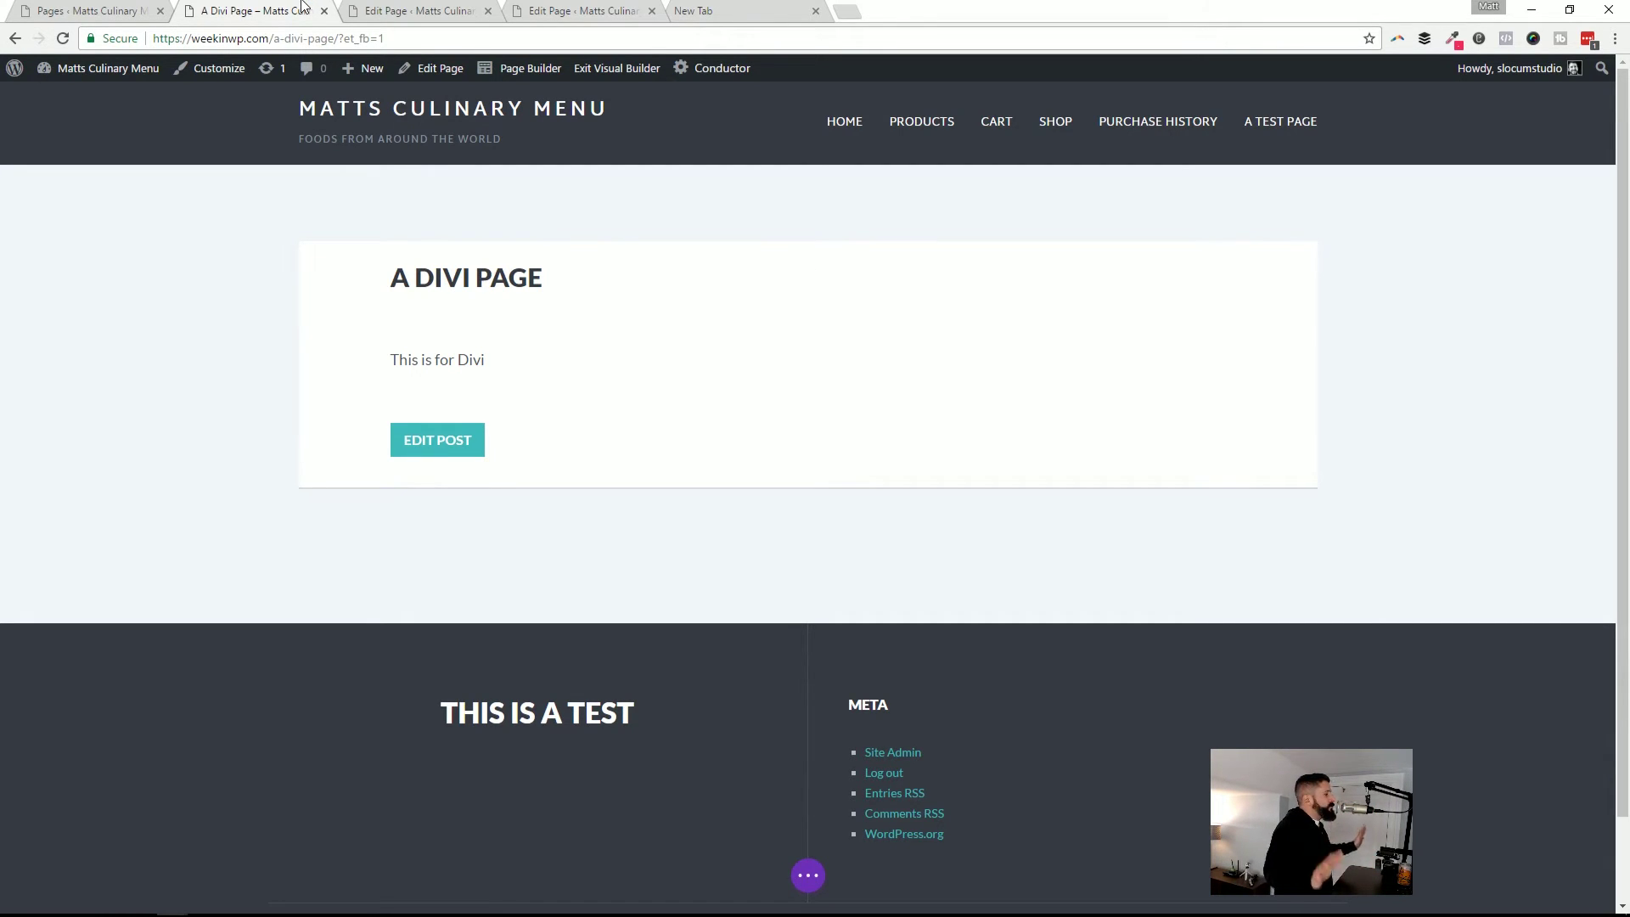
Open the row settings, reposition the panel, and cancel without changes
left_click(424, 312)
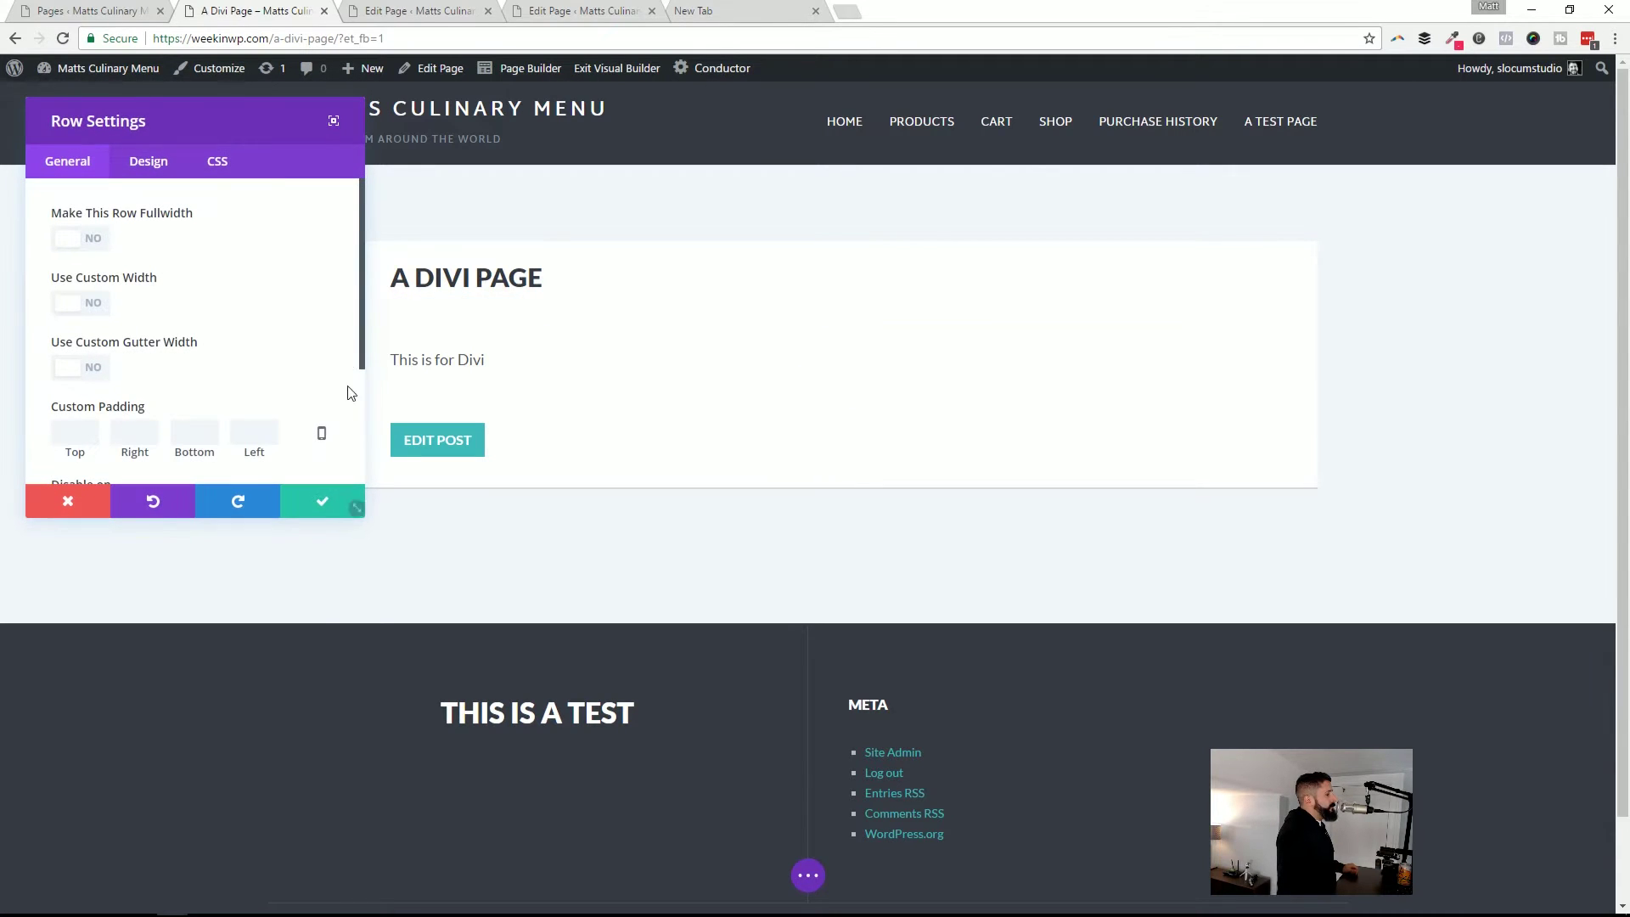
left_click_drag(182, 120, 397, 275)
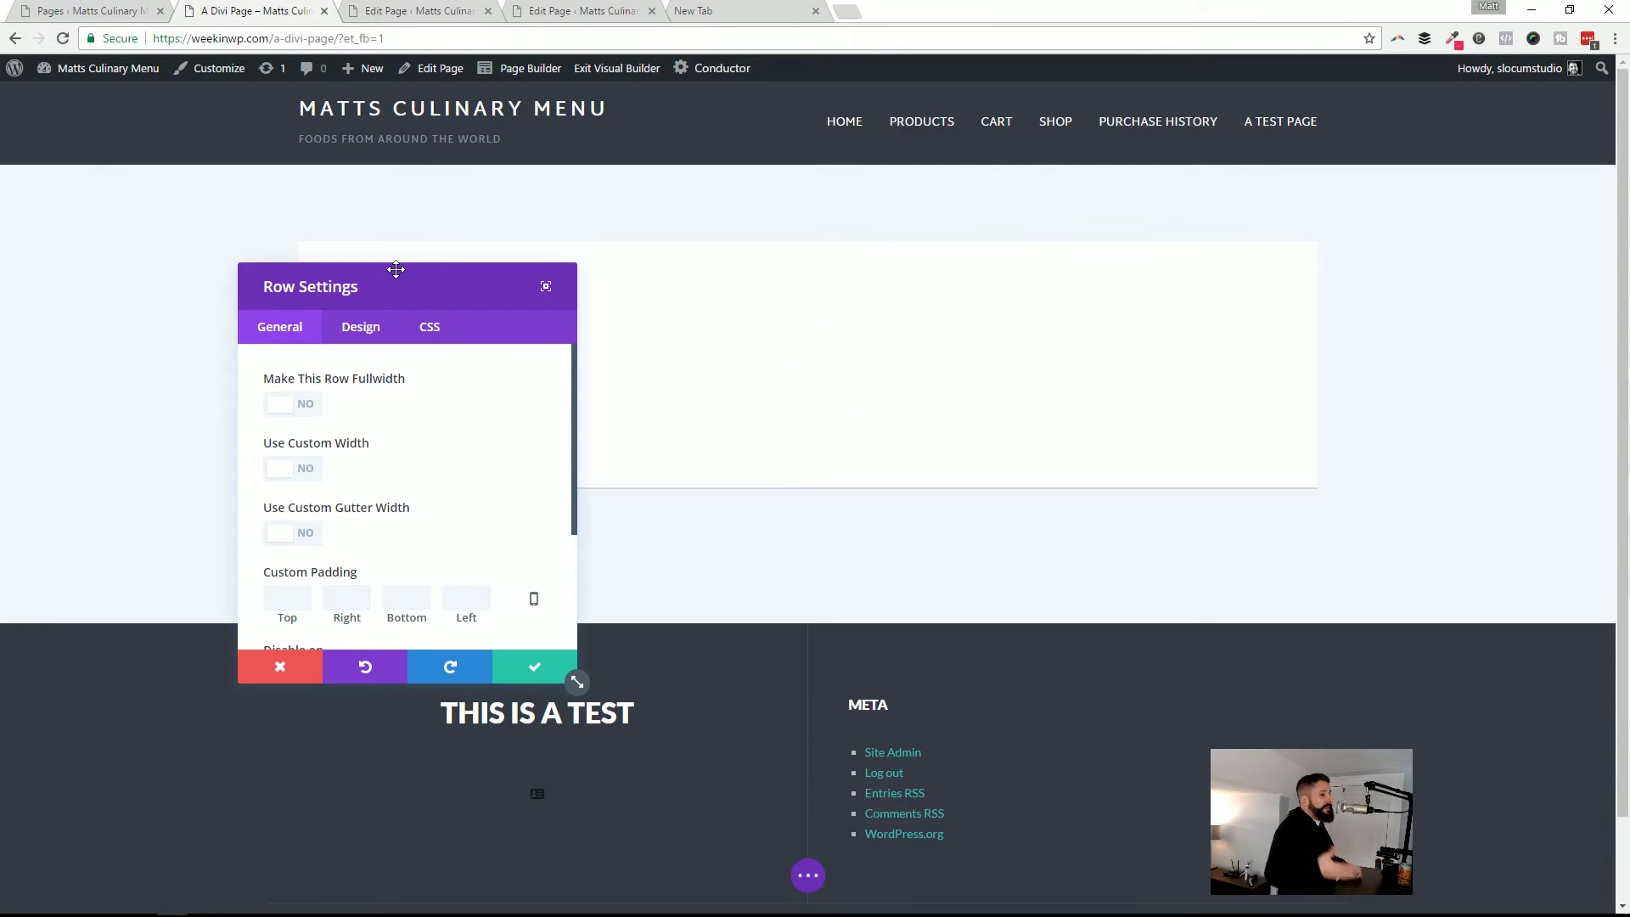
left_click(307, 677)
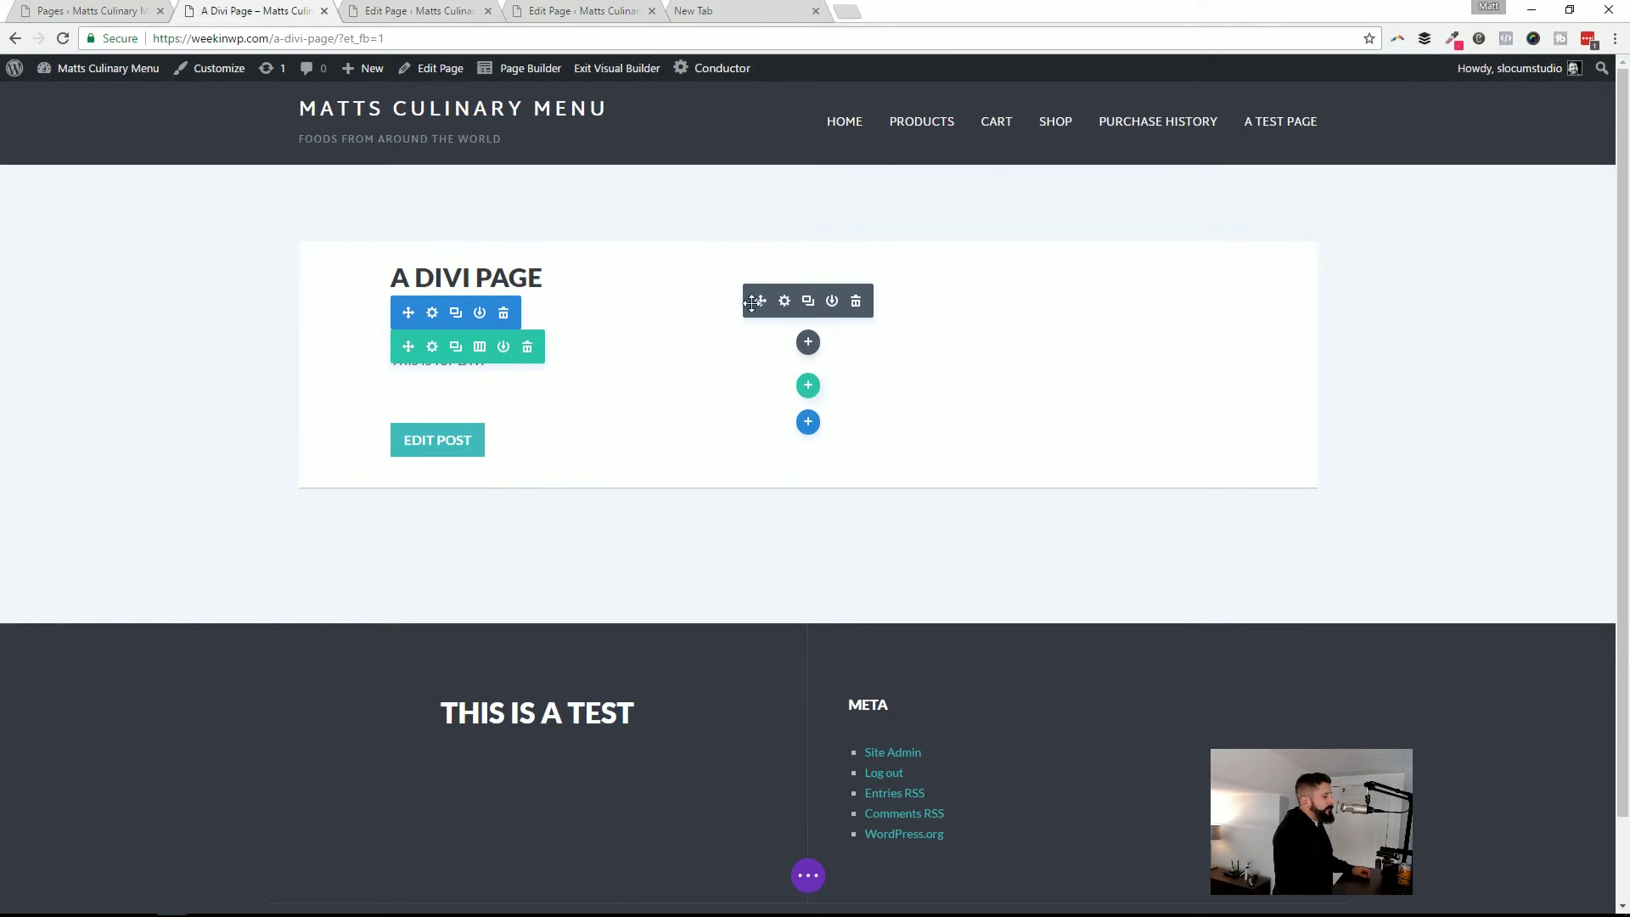
View the module's right-click quick actions, dismiss them, and return to A Beaver Builder Page
mouse_move(807, 344)
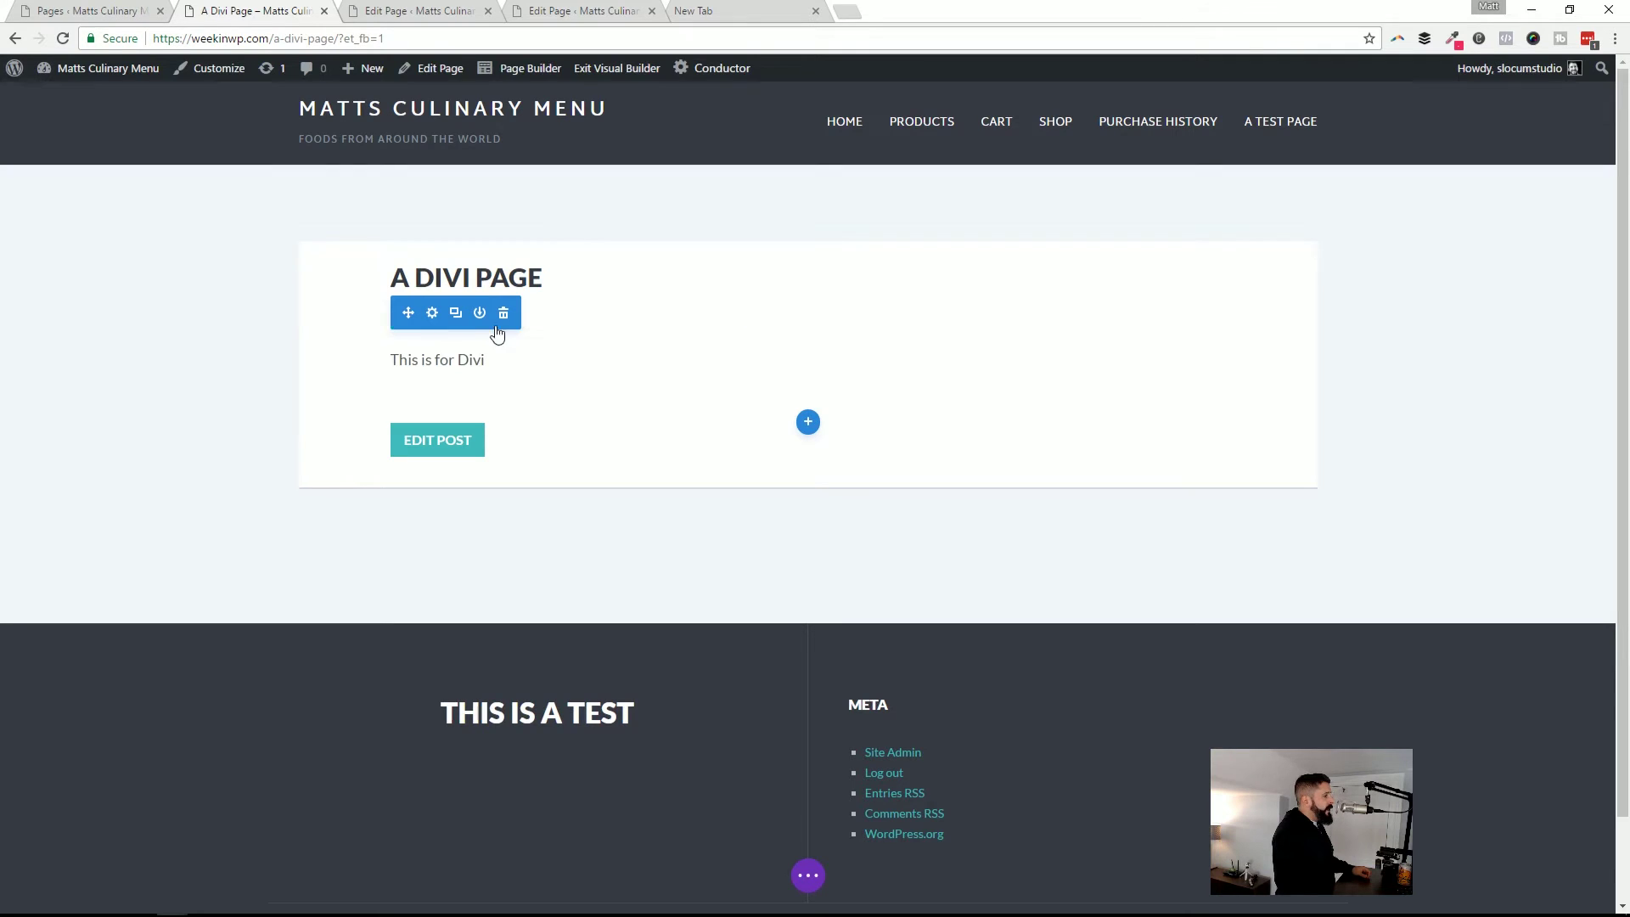
mouse_move(783, 385)
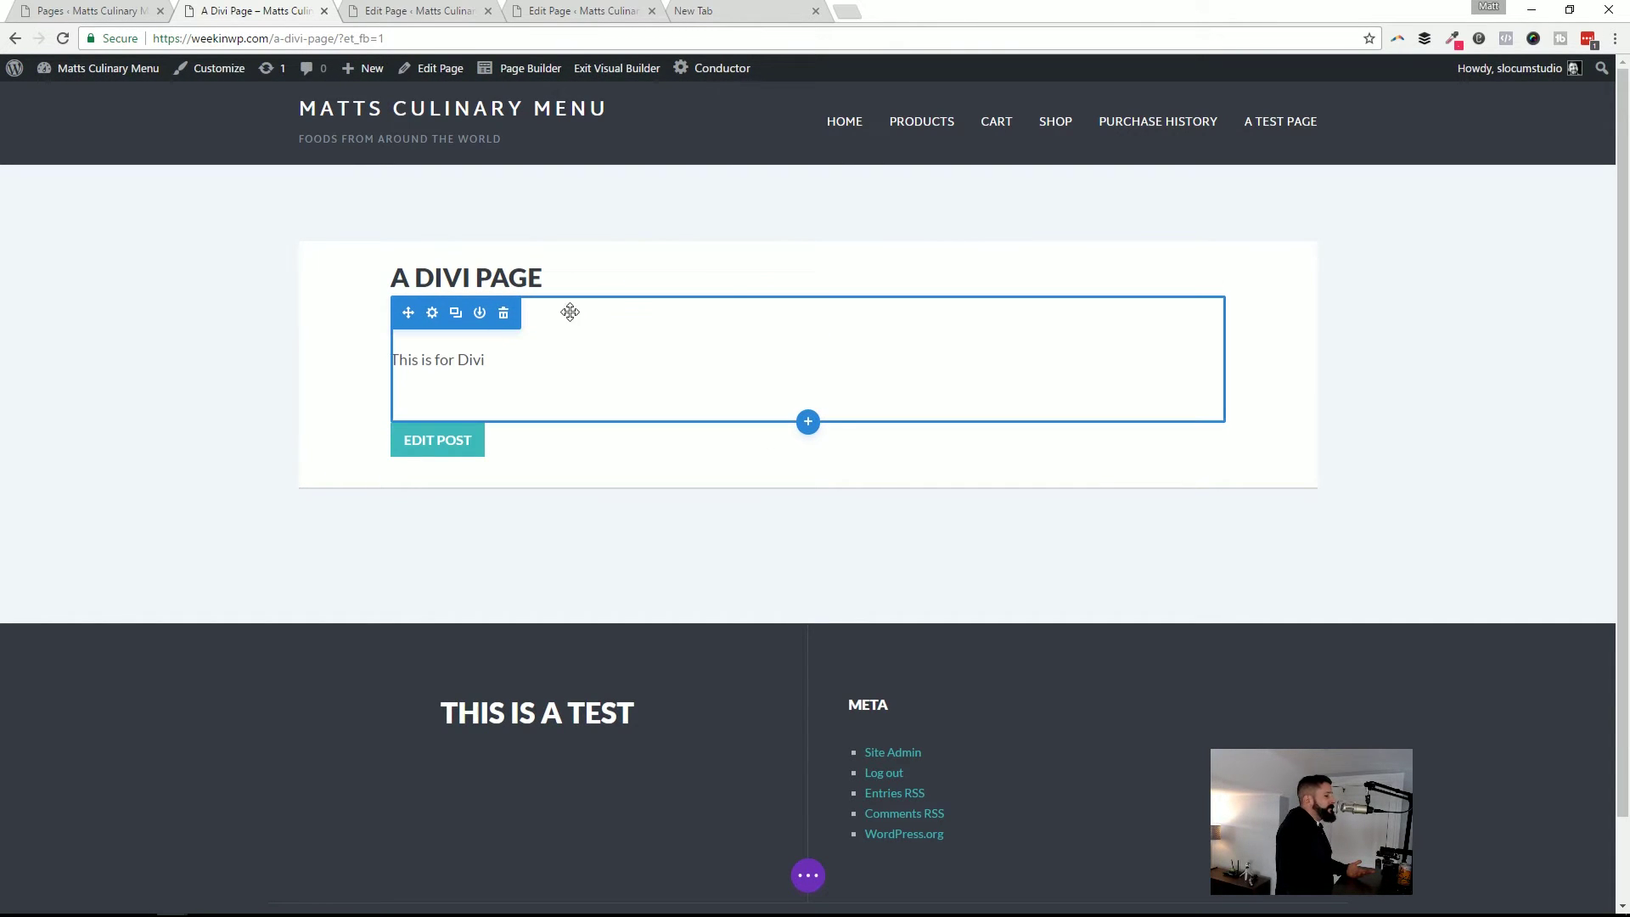
right_click(621, 343)
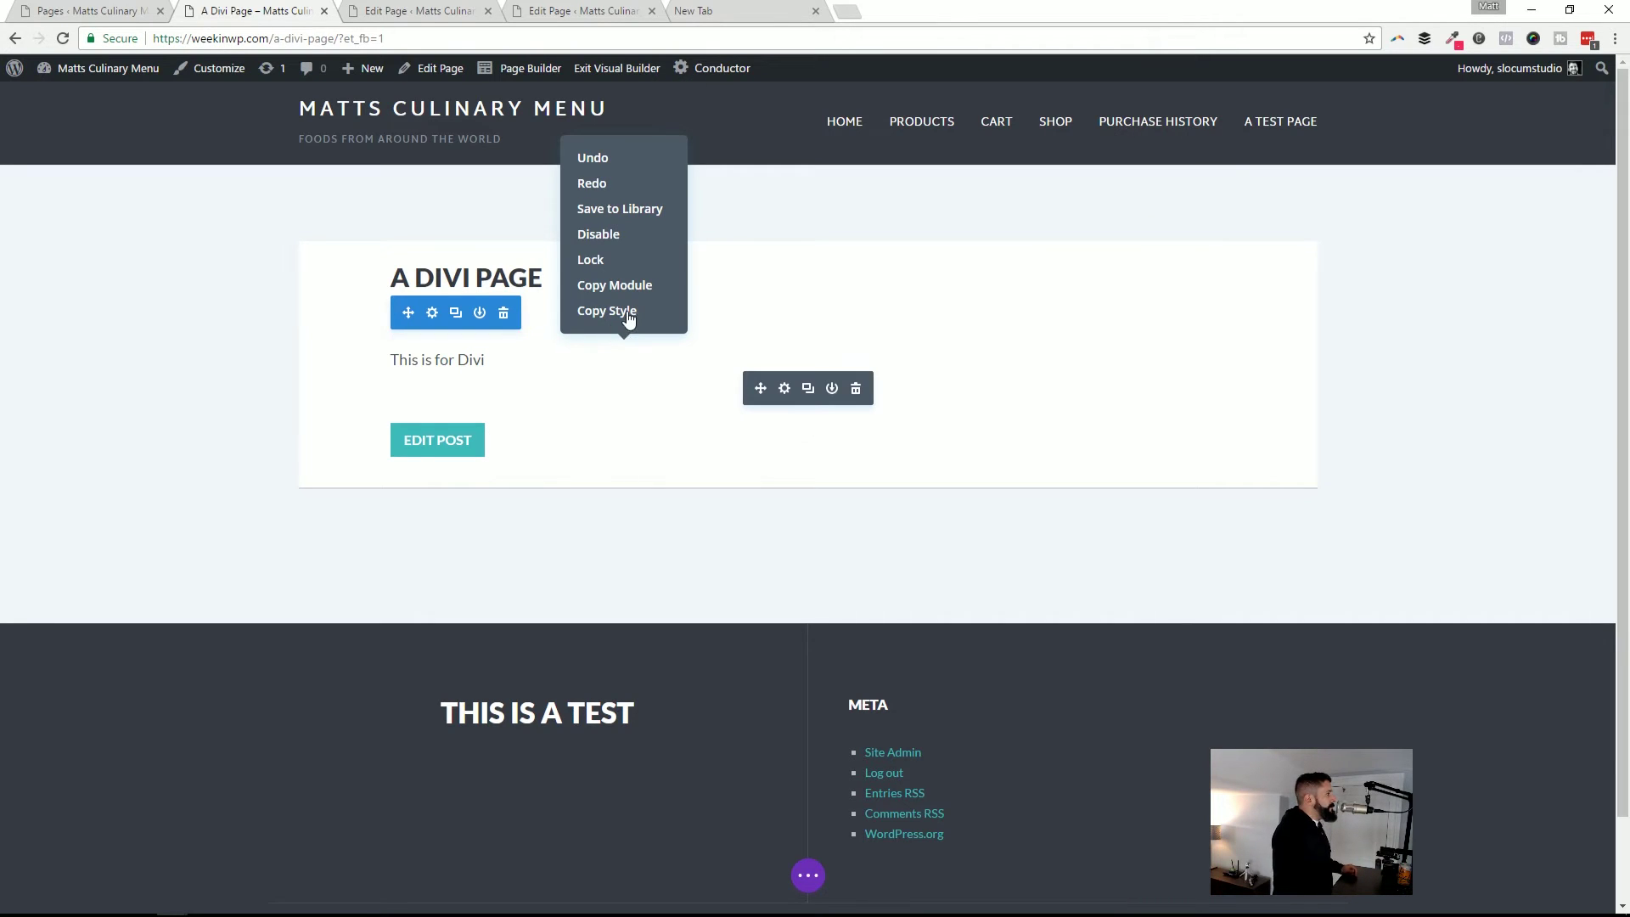
left_click(496, 225)
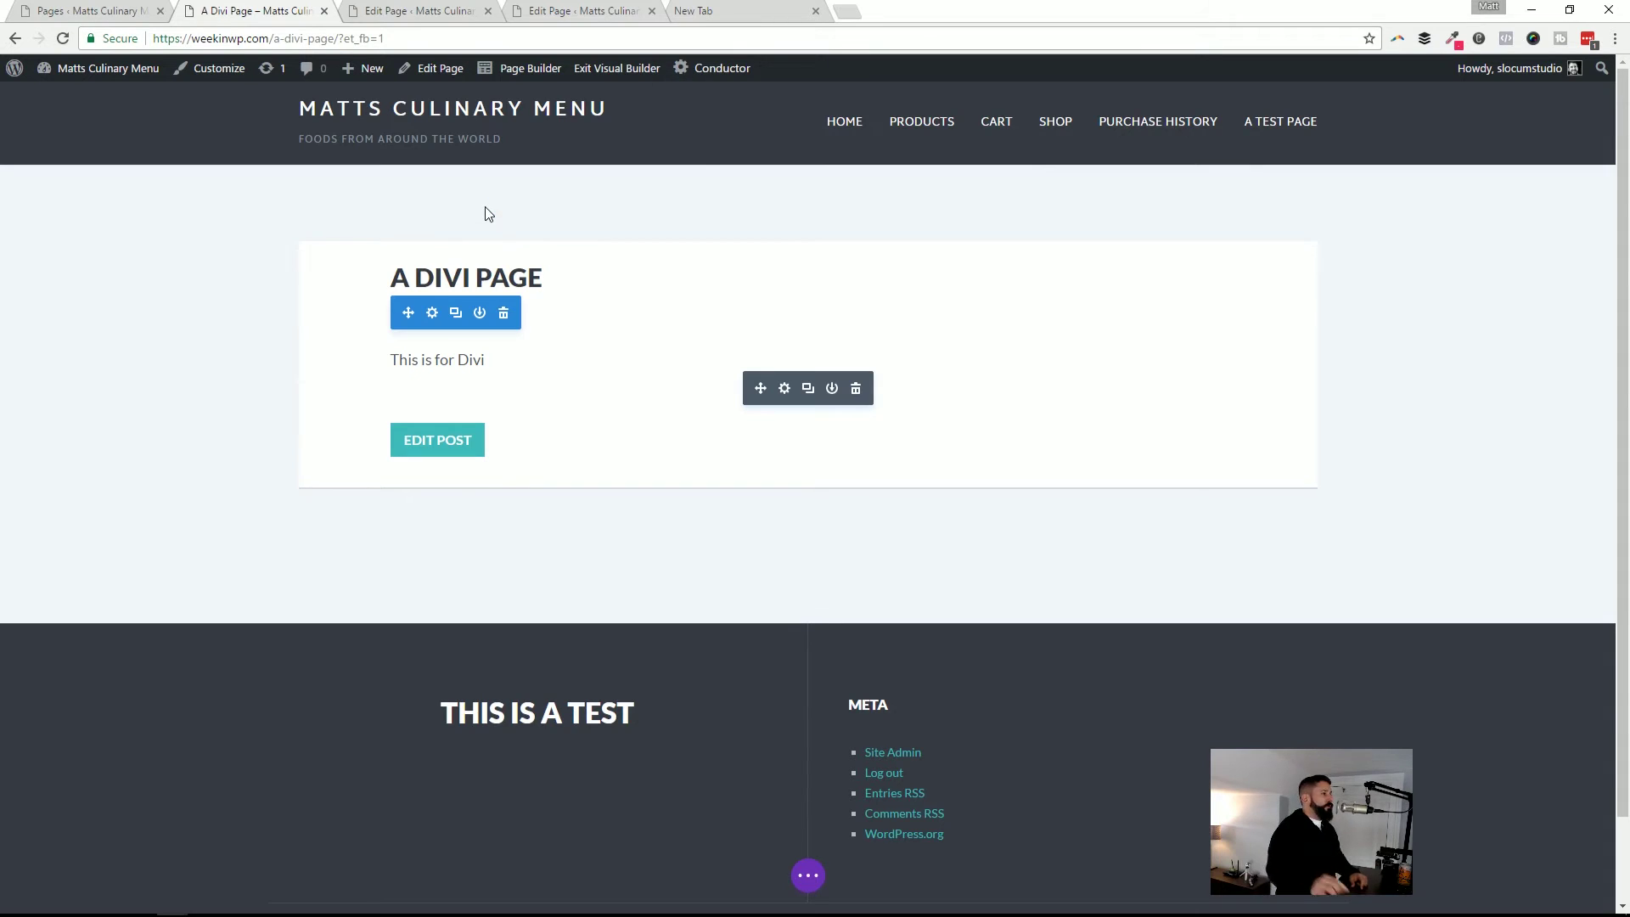
left_click(417, 10)
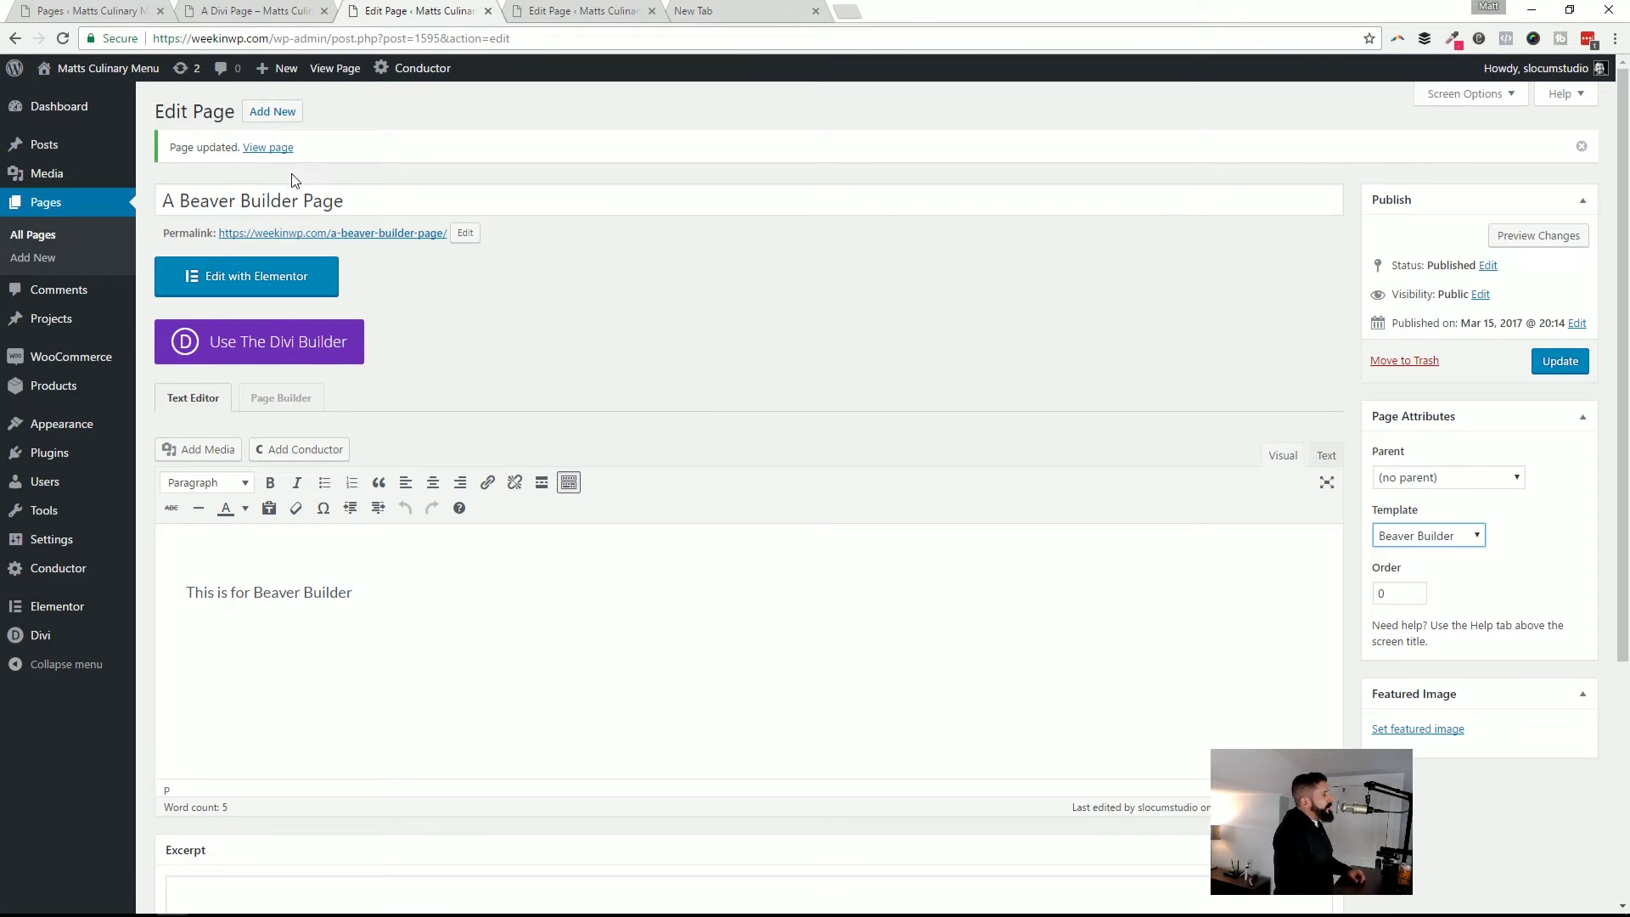
Launch Beaver Builder on its page, then start Elementor editing on the Elementor page
left_click(297, 399)
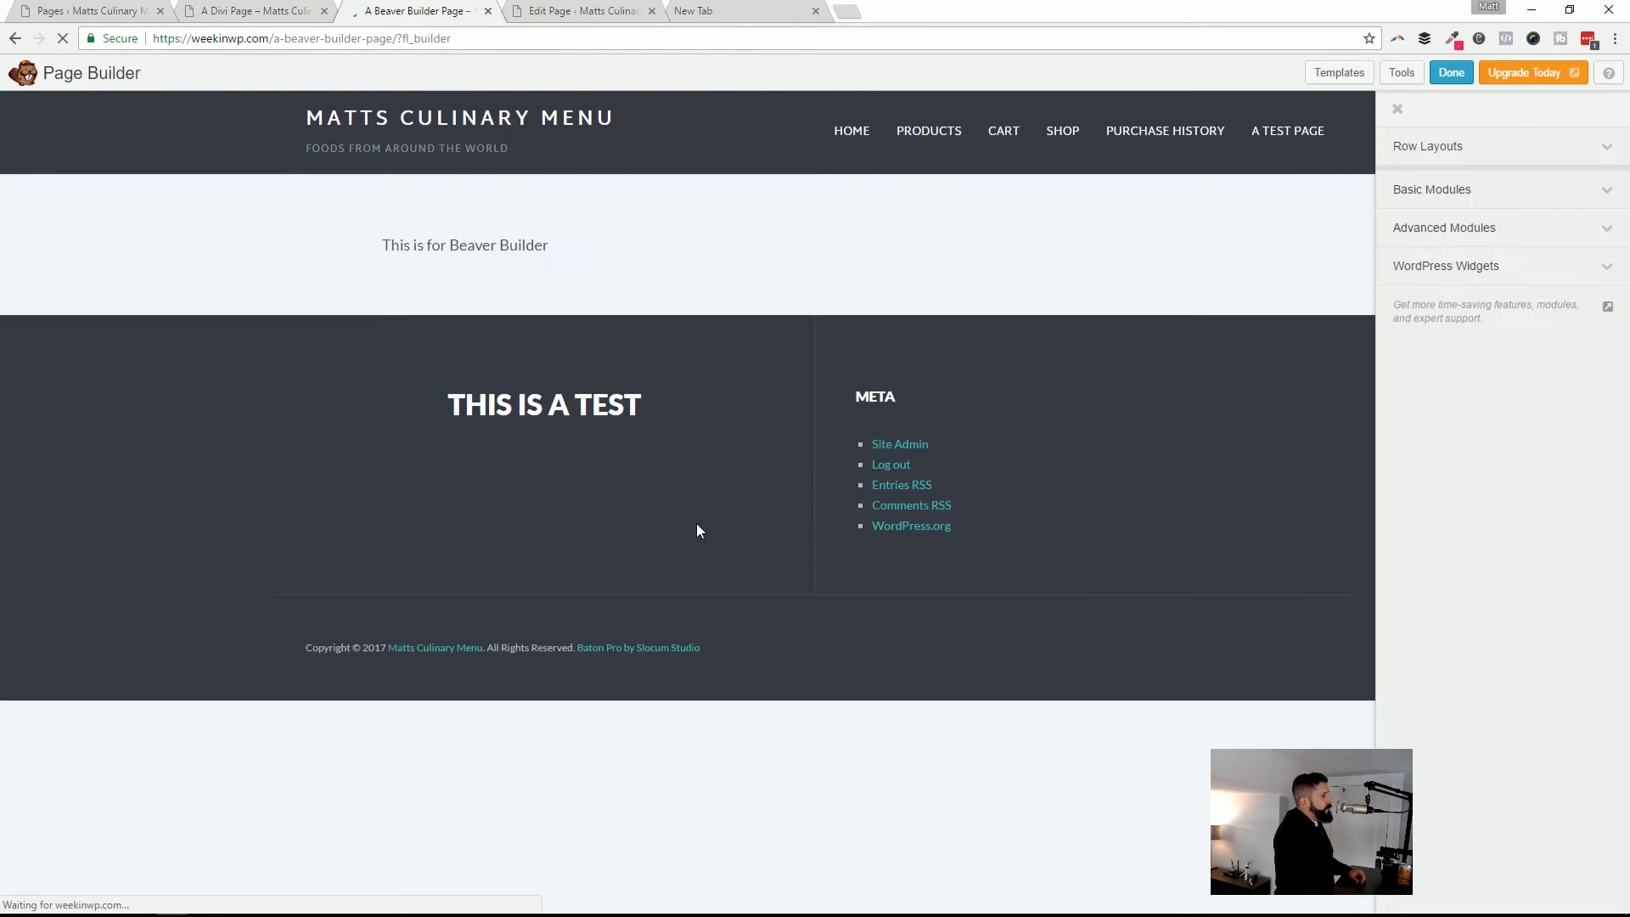
left_click(584, 8)
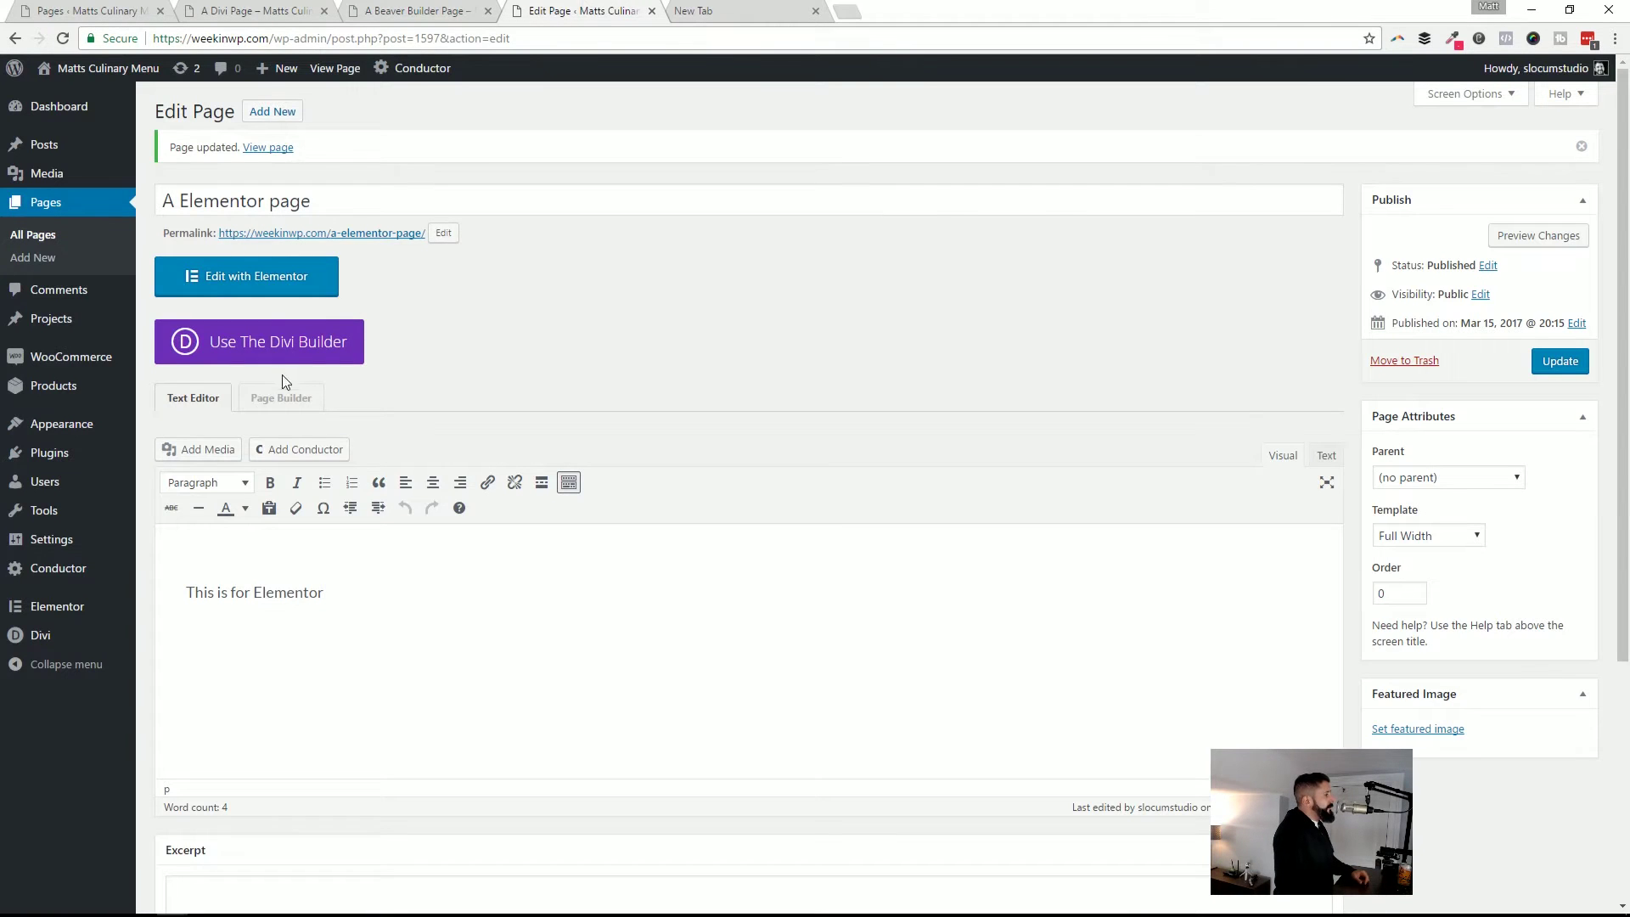
left_click(289, 278)
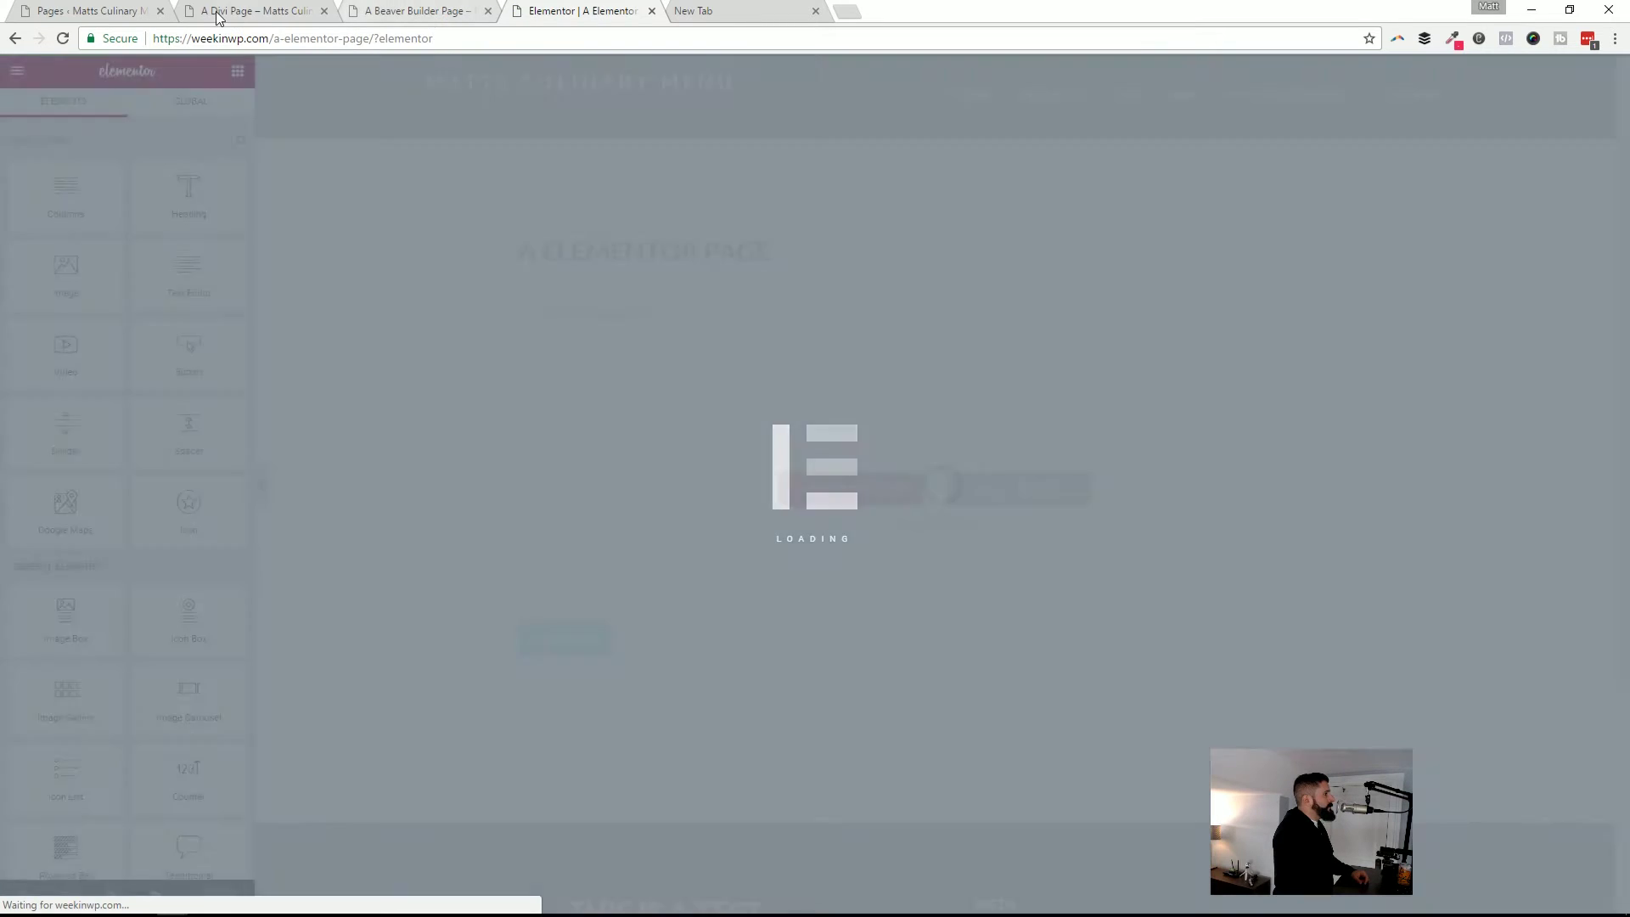
Cycle through the Divi, Beaver Builder and Elementor tabs with browser context menus, ending on Divi
left_click(219, 11)
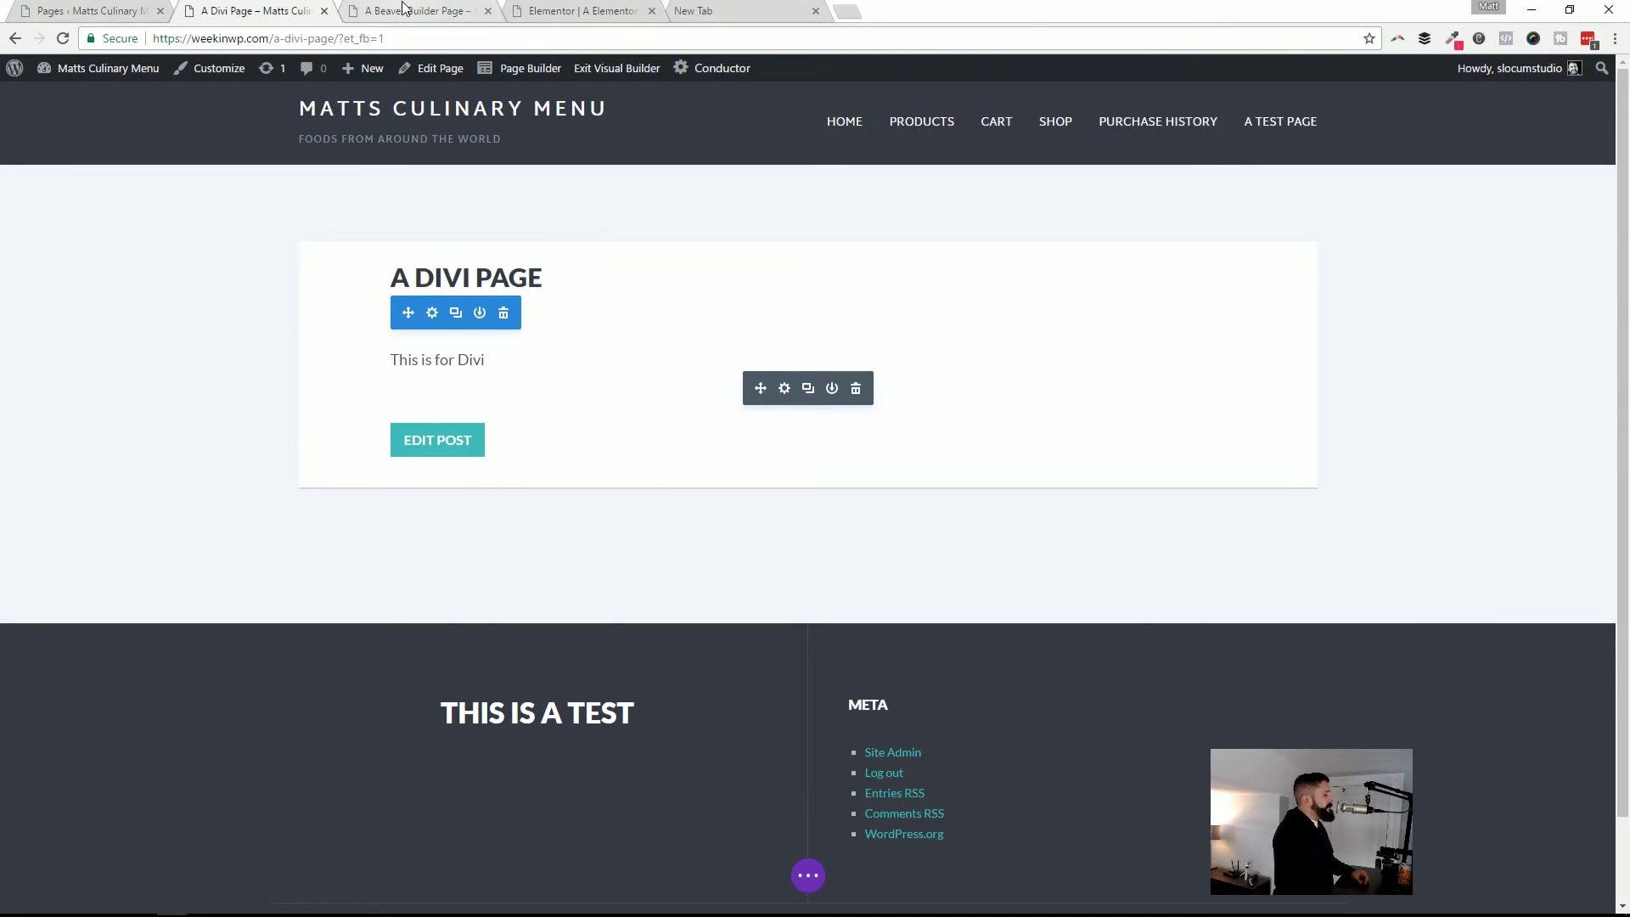
left_click(408, 10)
right_click(752, 223)
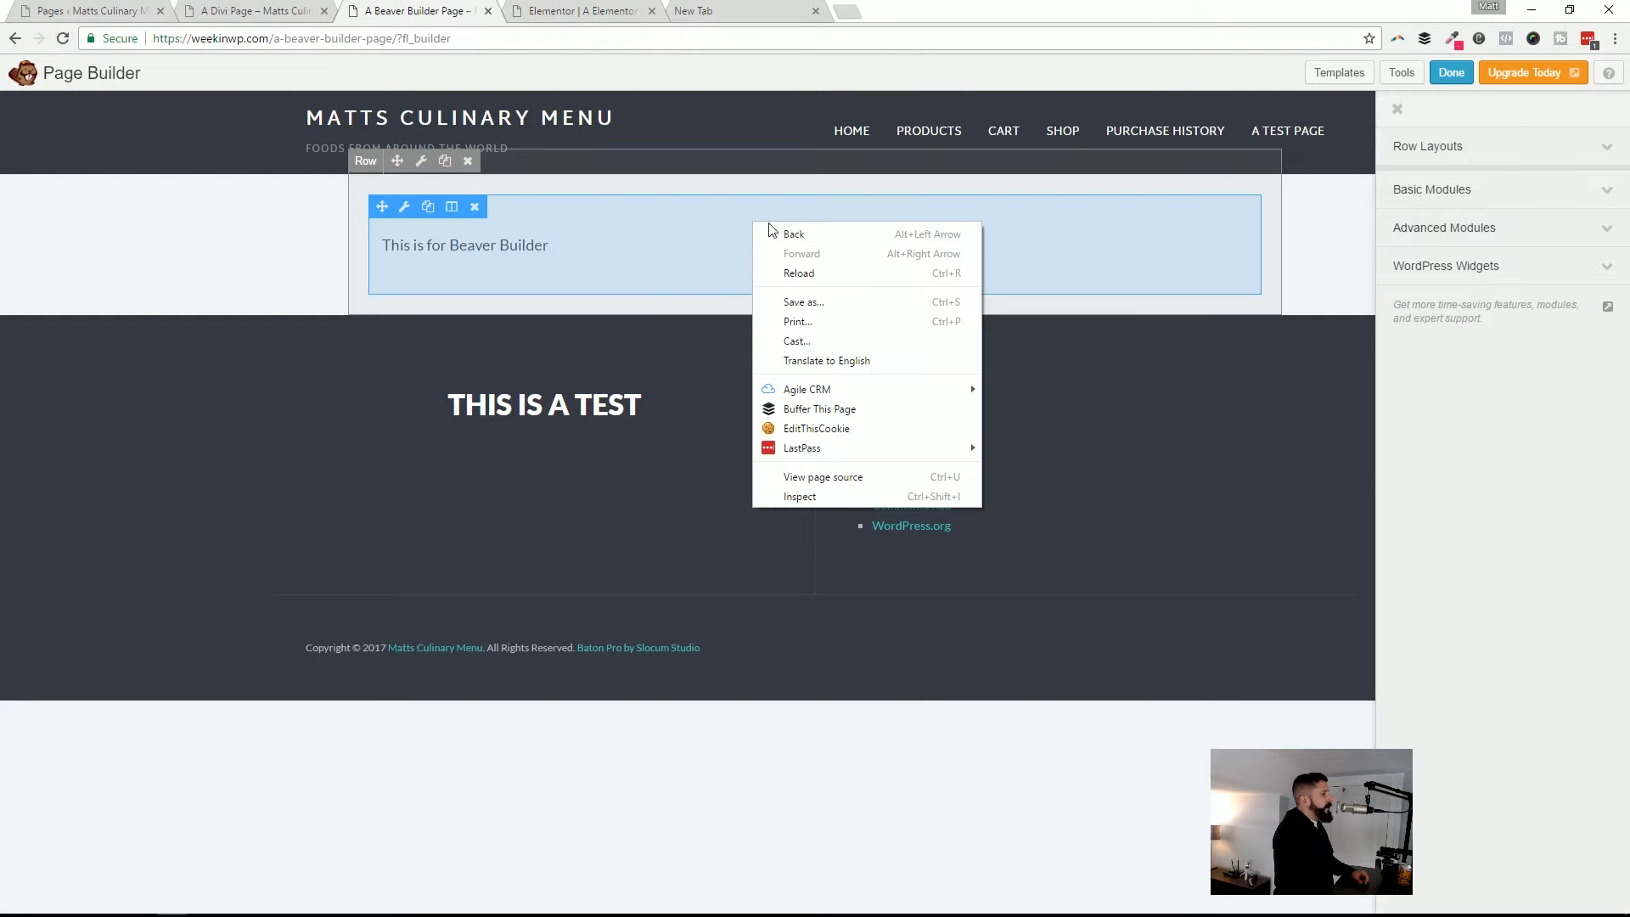
left_click(1149, 251)
key("ctrl+Tab")
right_click(669, 340)
right_click(600, 490)
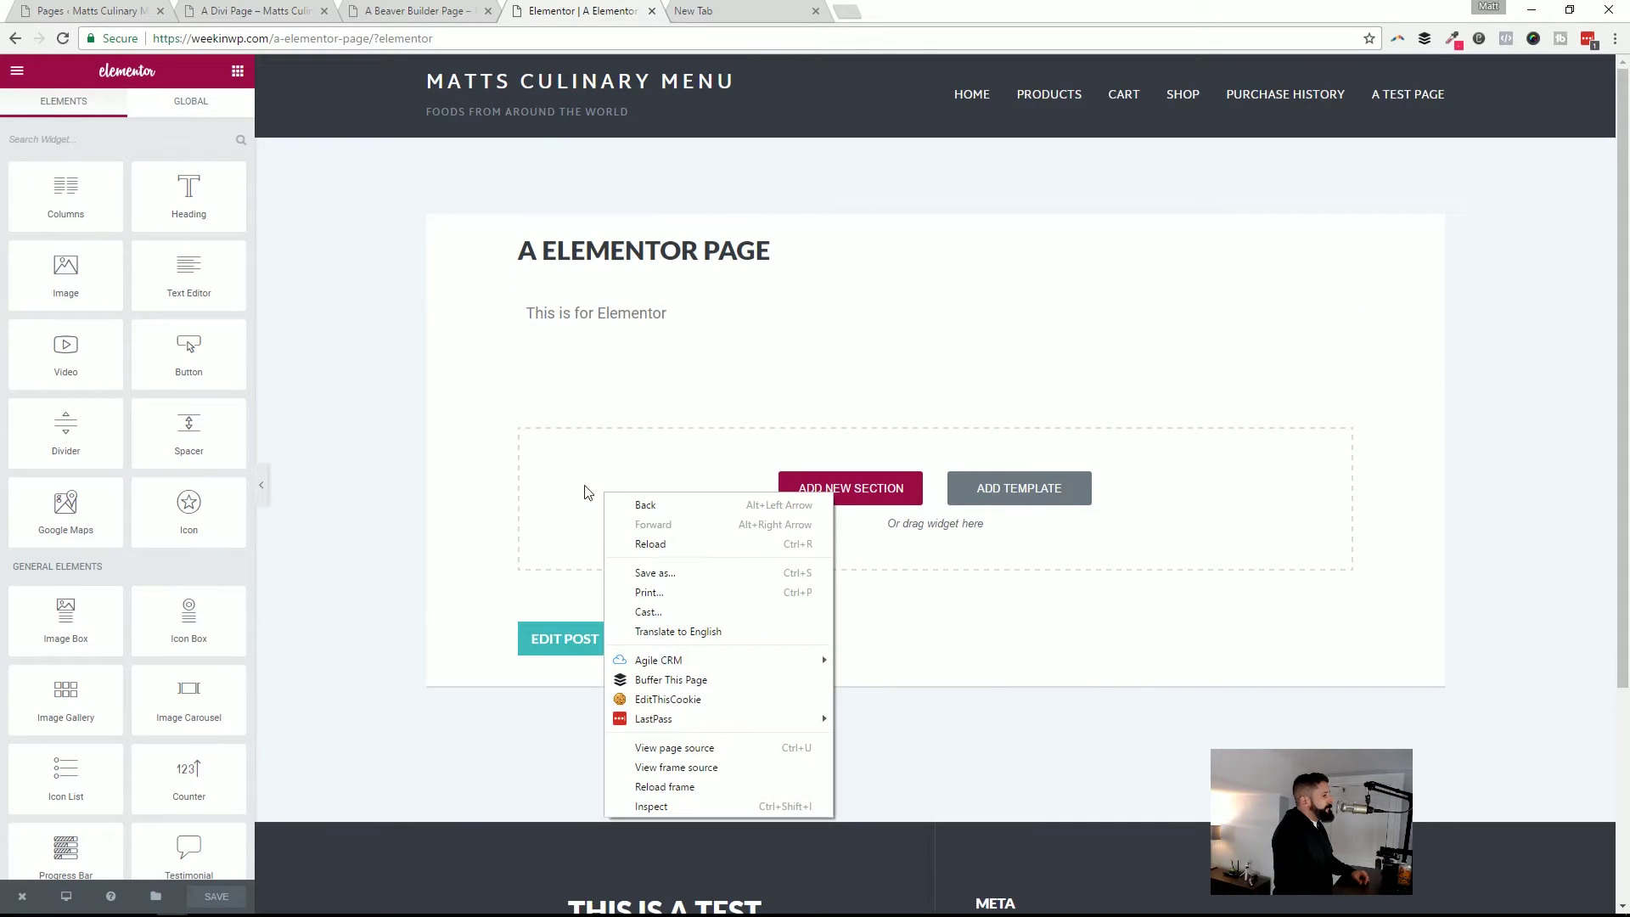
left_click(387, 10)
left_click(386, 10)
left_click(267, 8)
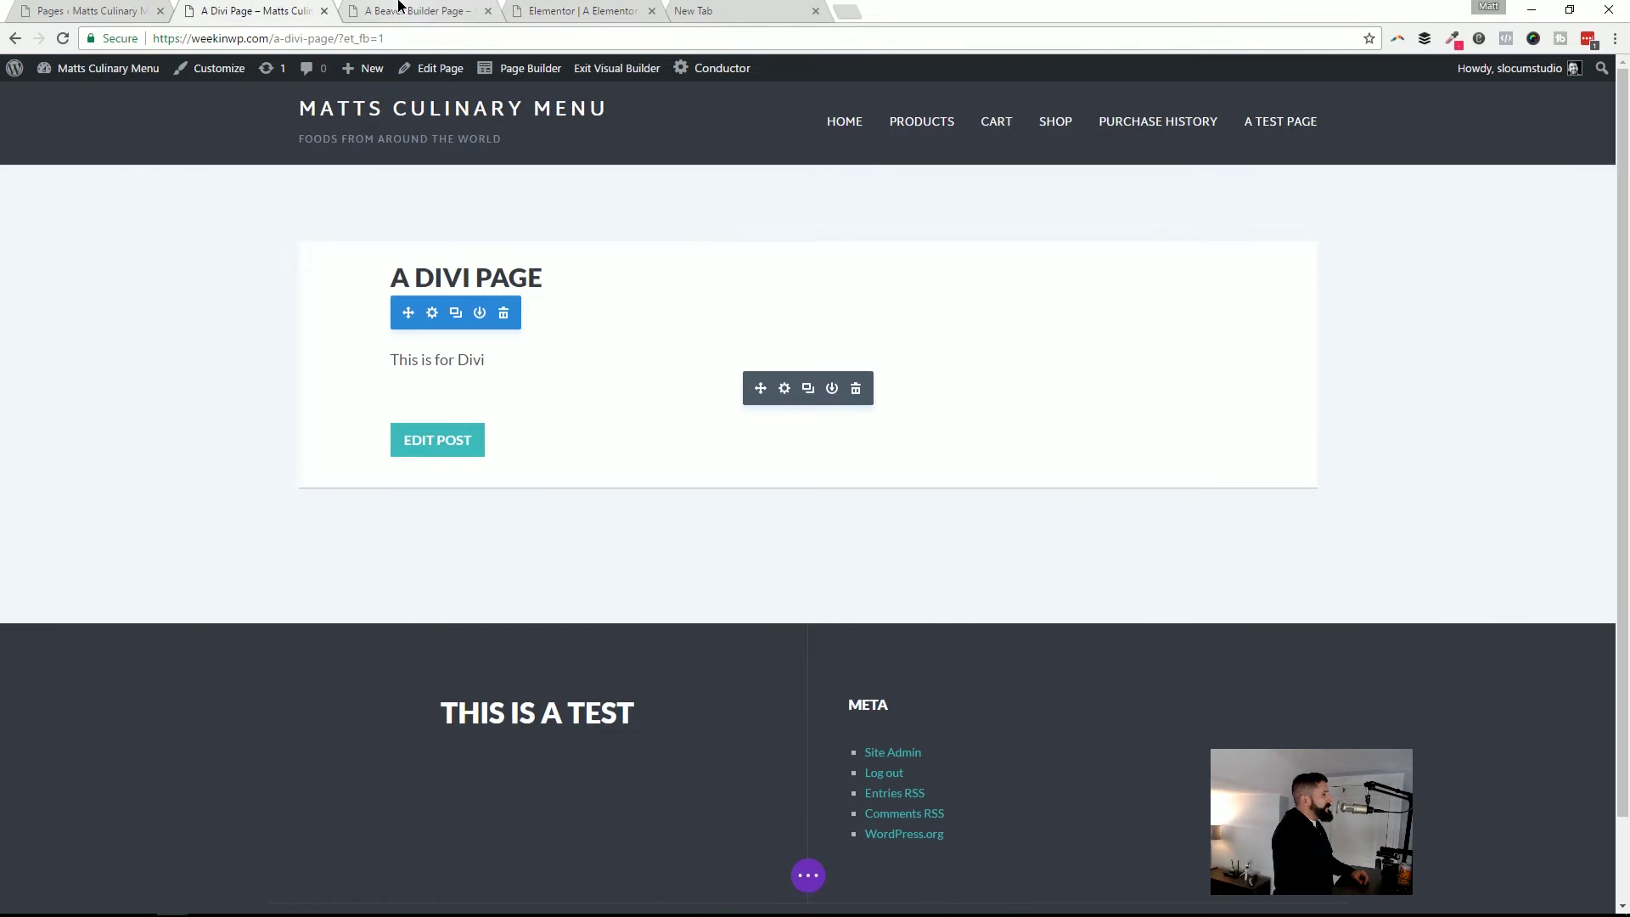
key("ctrl+Tab")
left_click(297, 9)
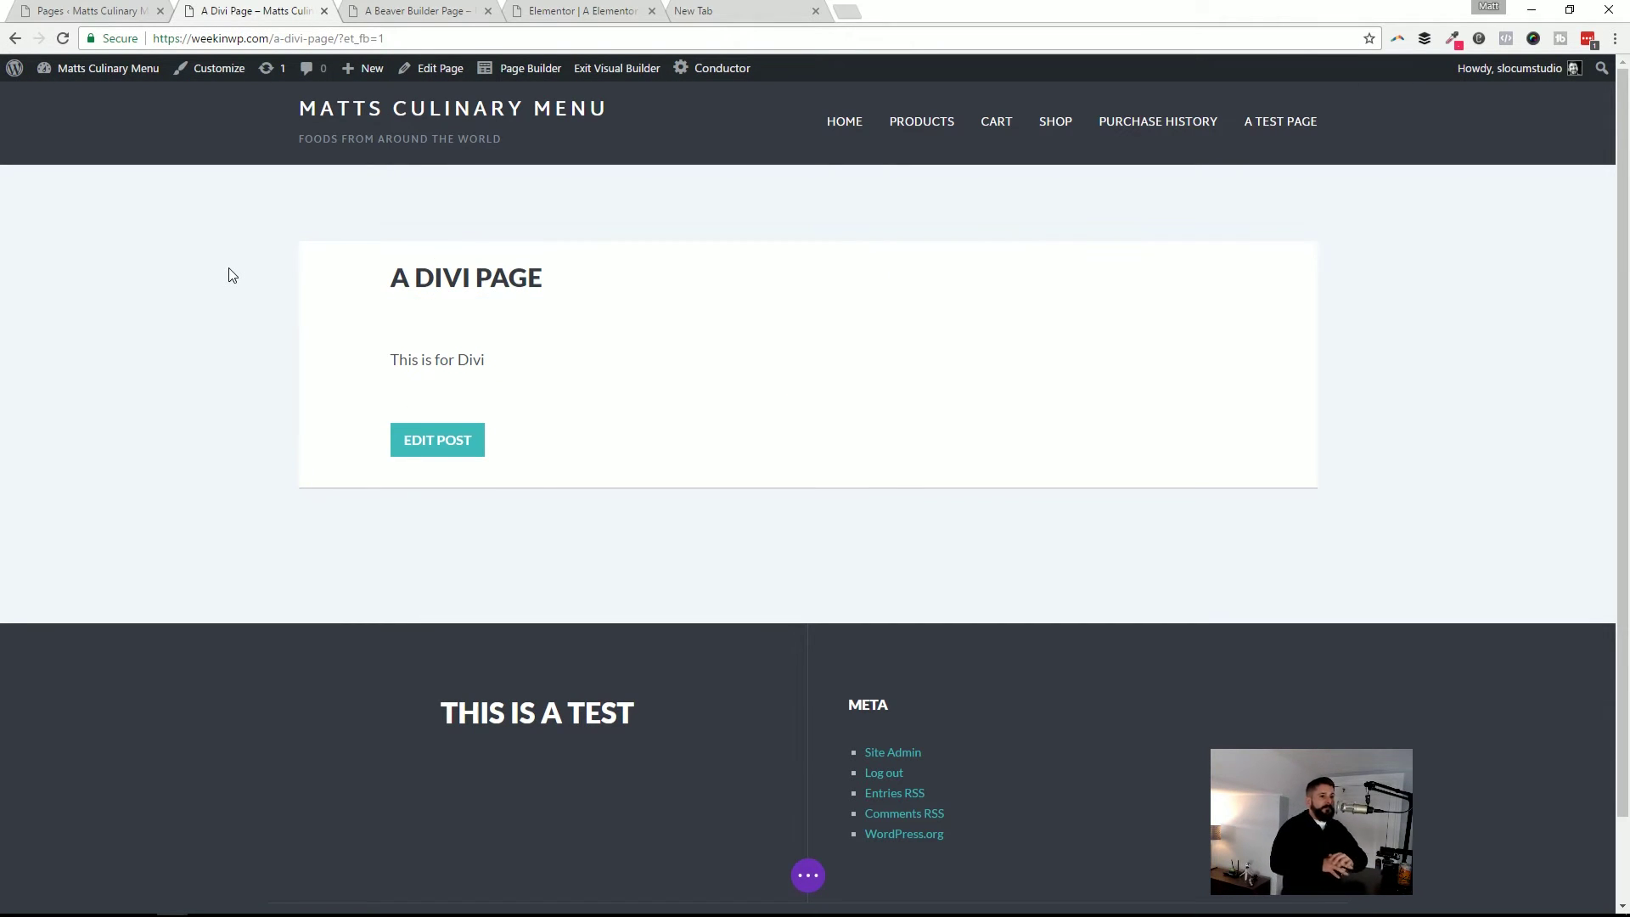
Save the Divi page, preview it at tablet width and back to desktop, then open Beaver Builder
left_click(807, 875)
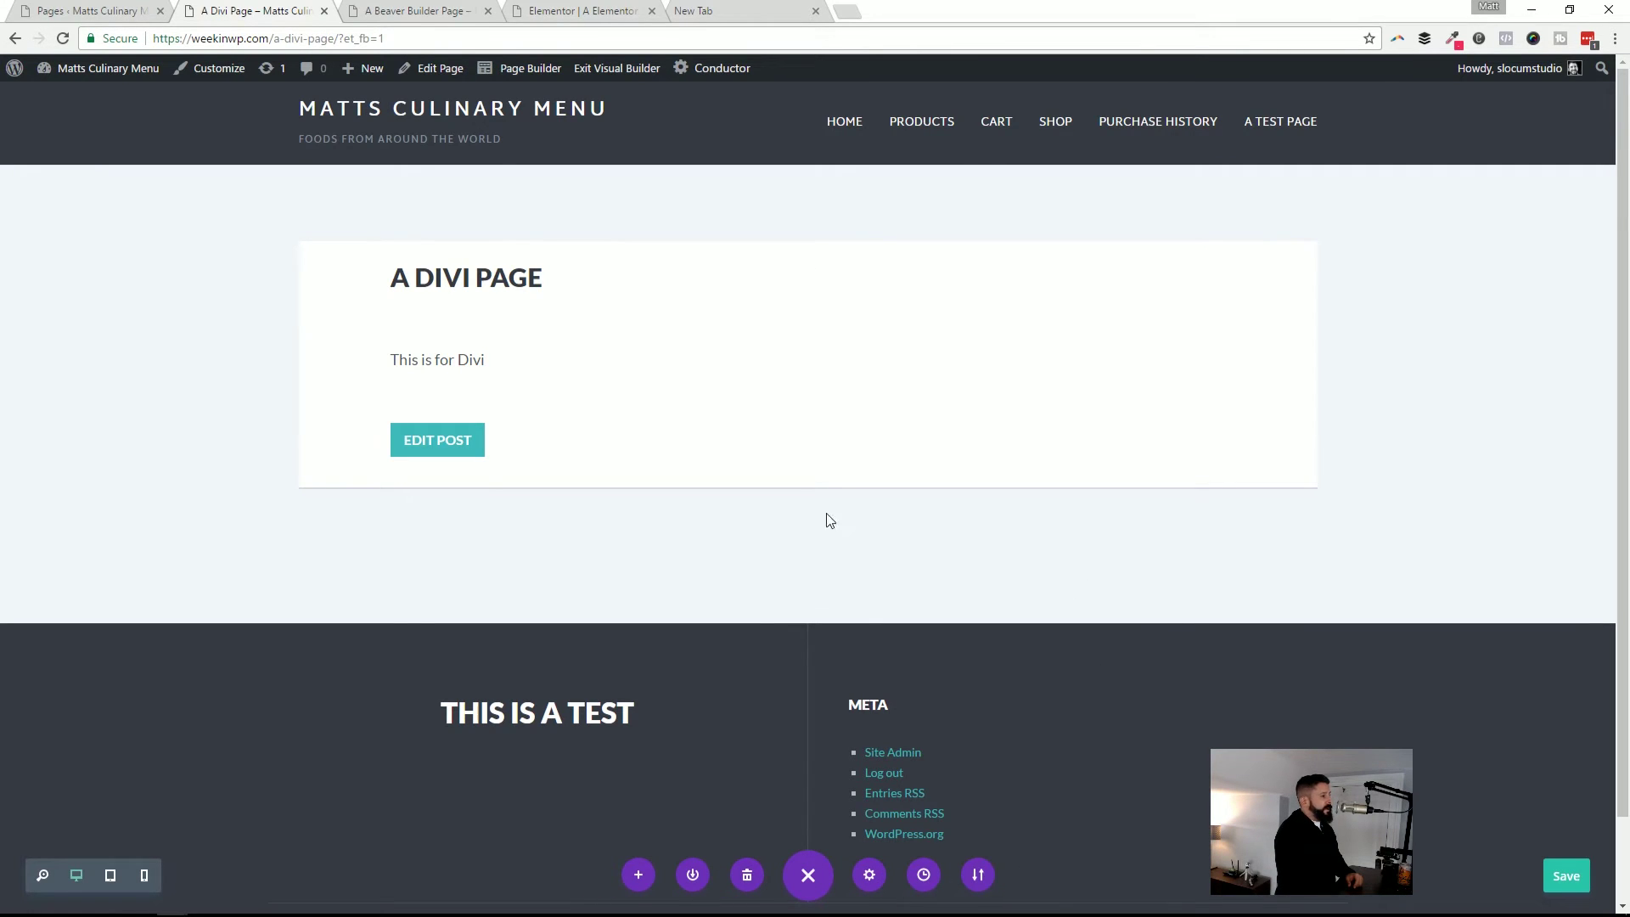
left_click(1566, 874)
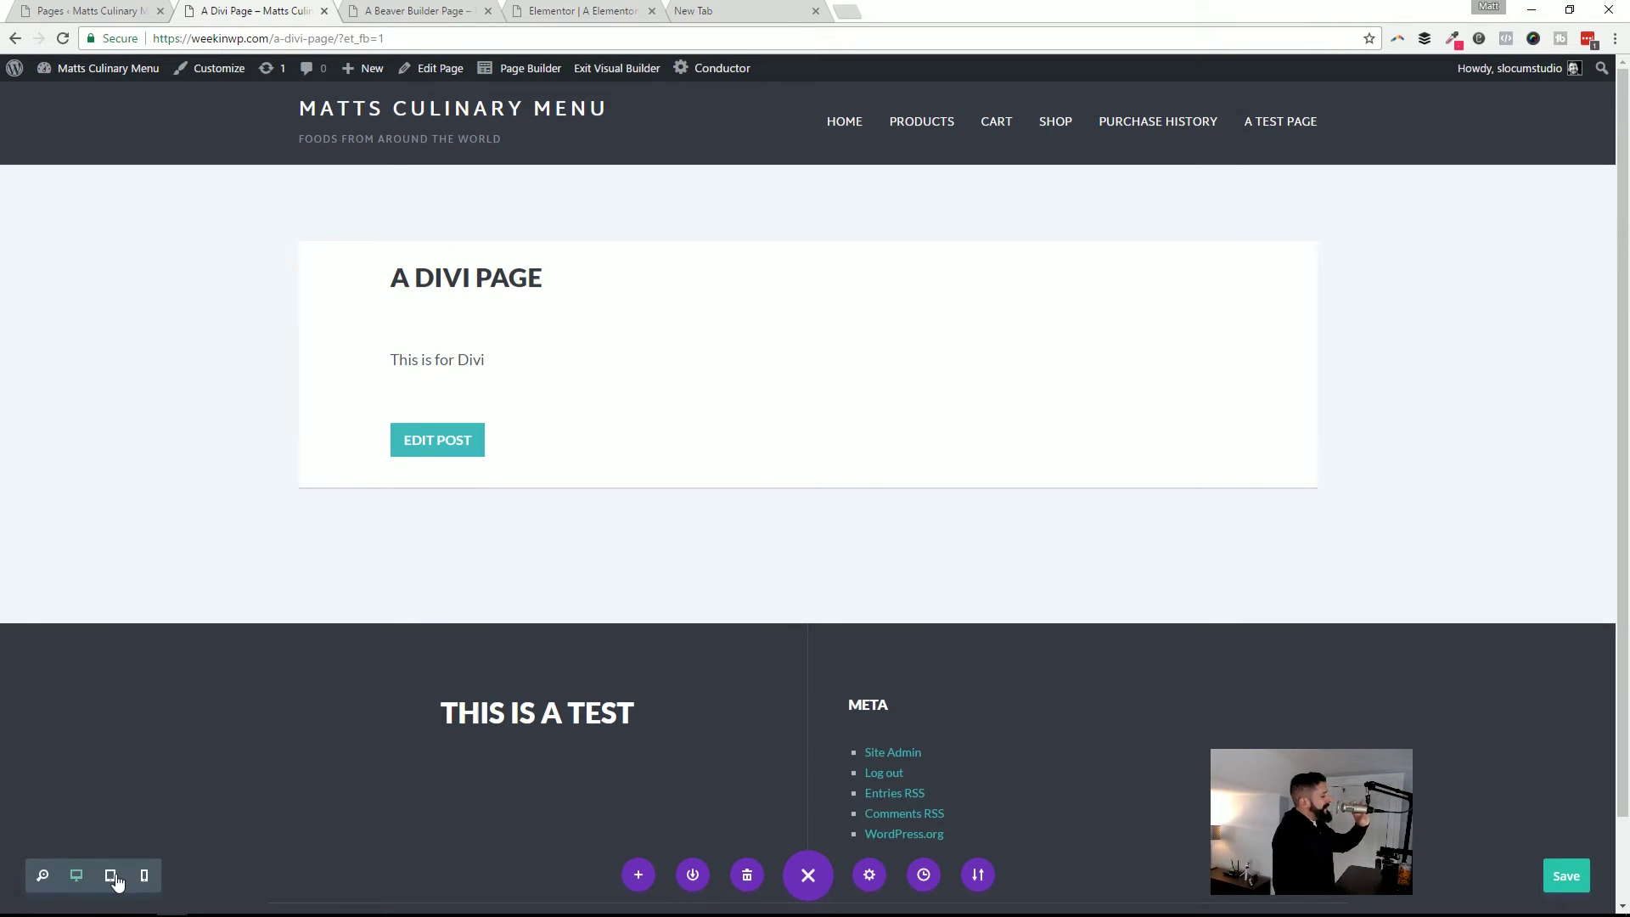
left_click(110, 879)
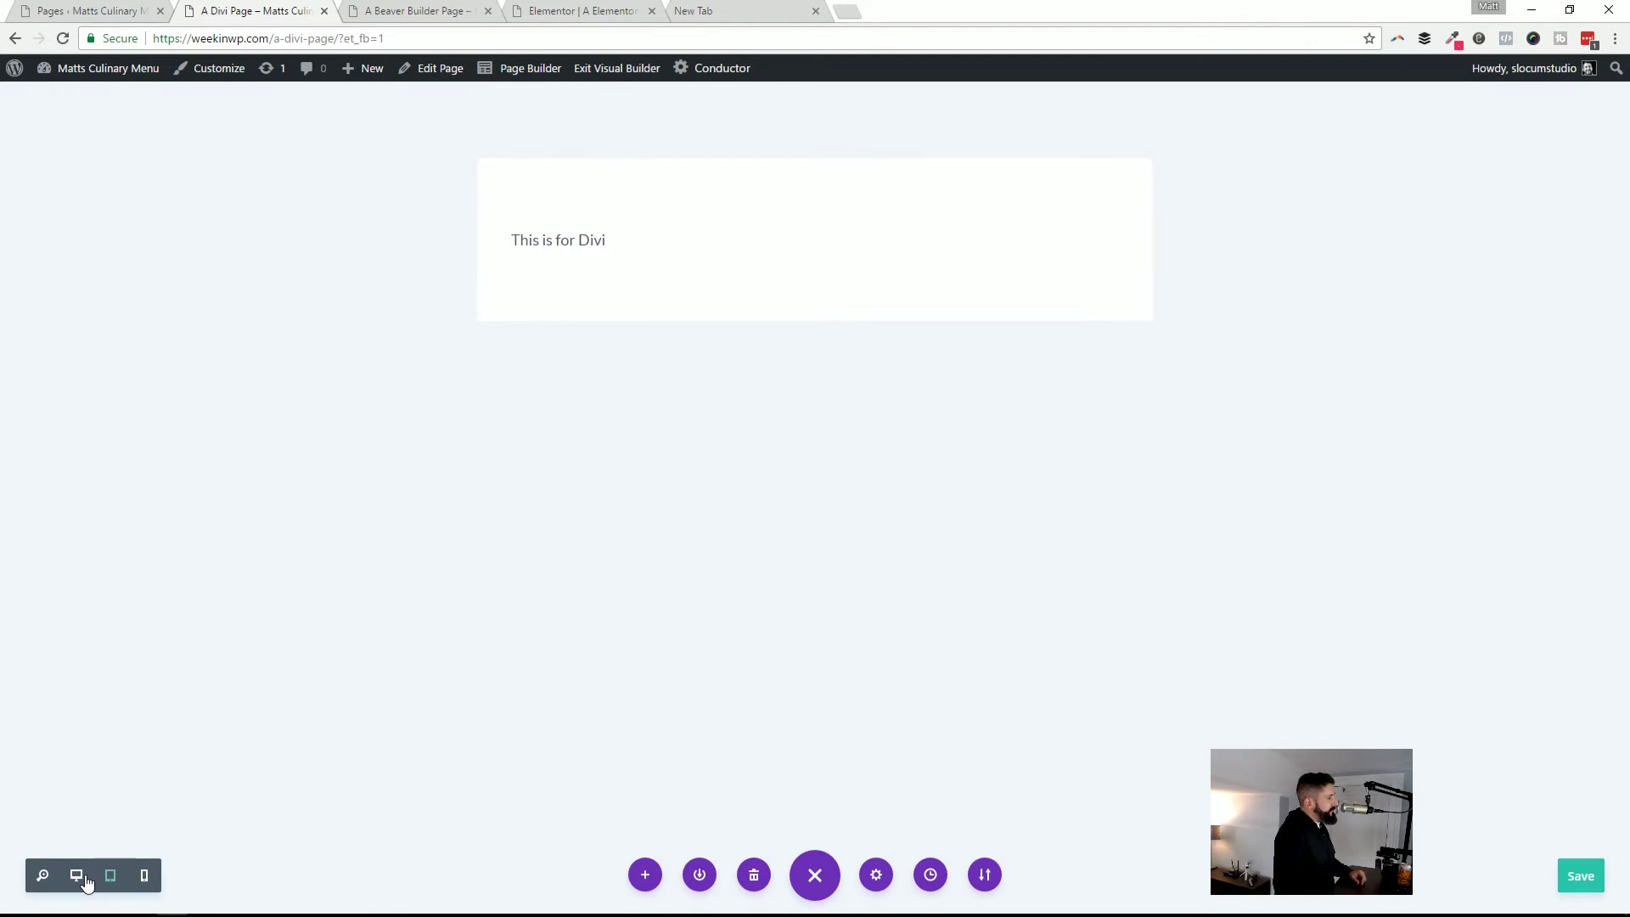
left_click(78, 876)
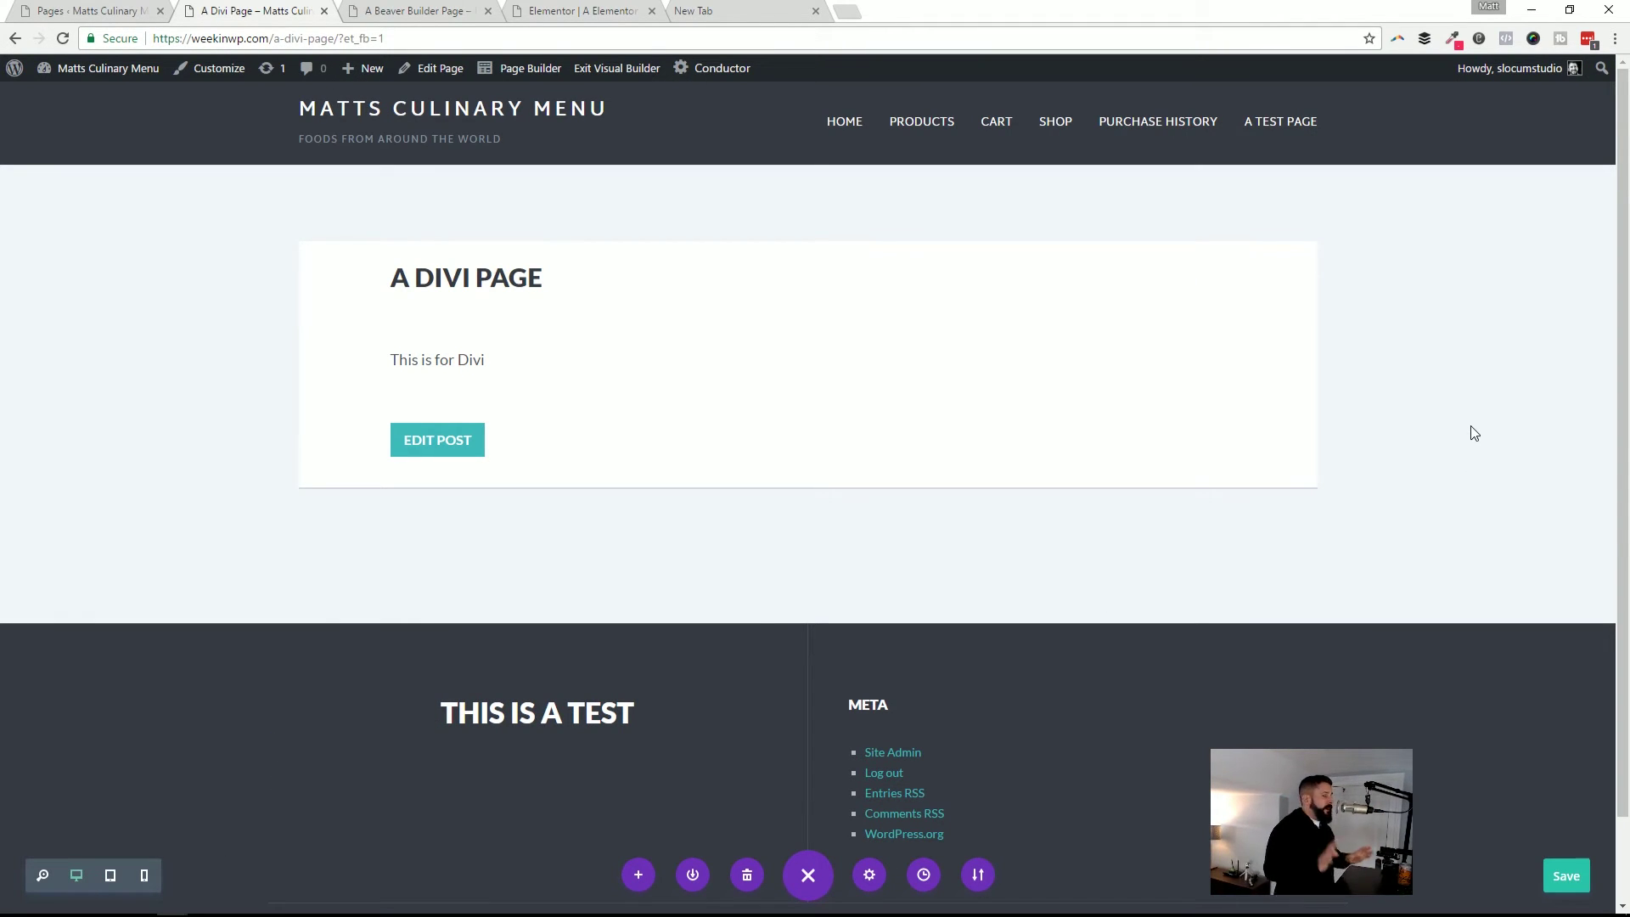
left_click(469, 7)
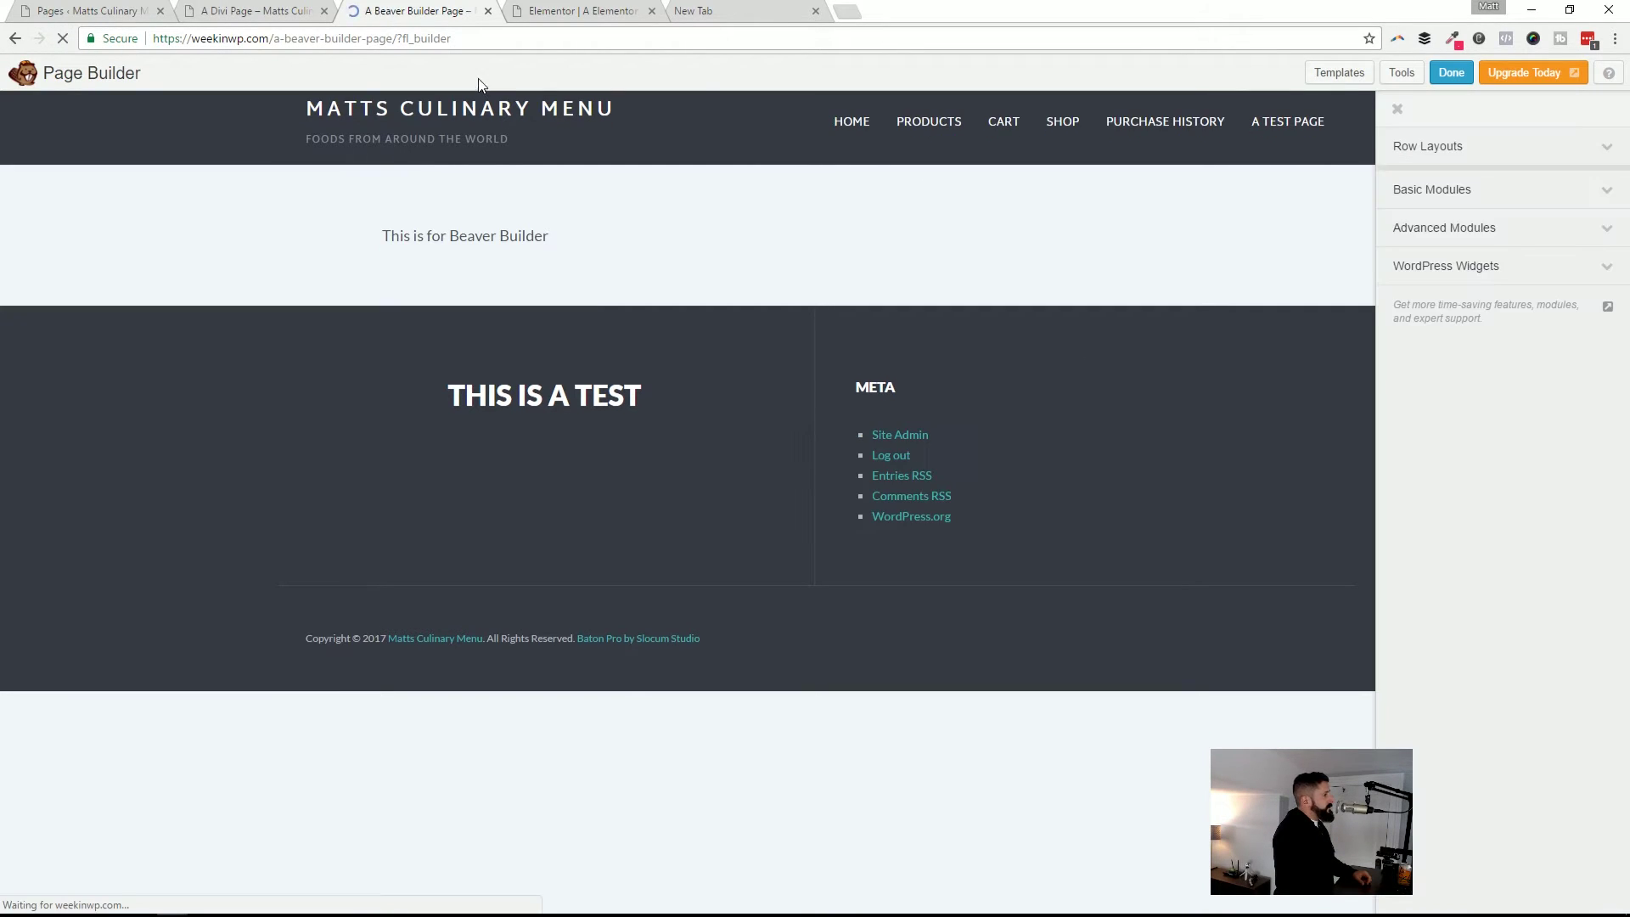
Expand Beaver Builder's Row Layouts and Basic Modules lists, then move to the Elementor page
left_click(1546, 151)
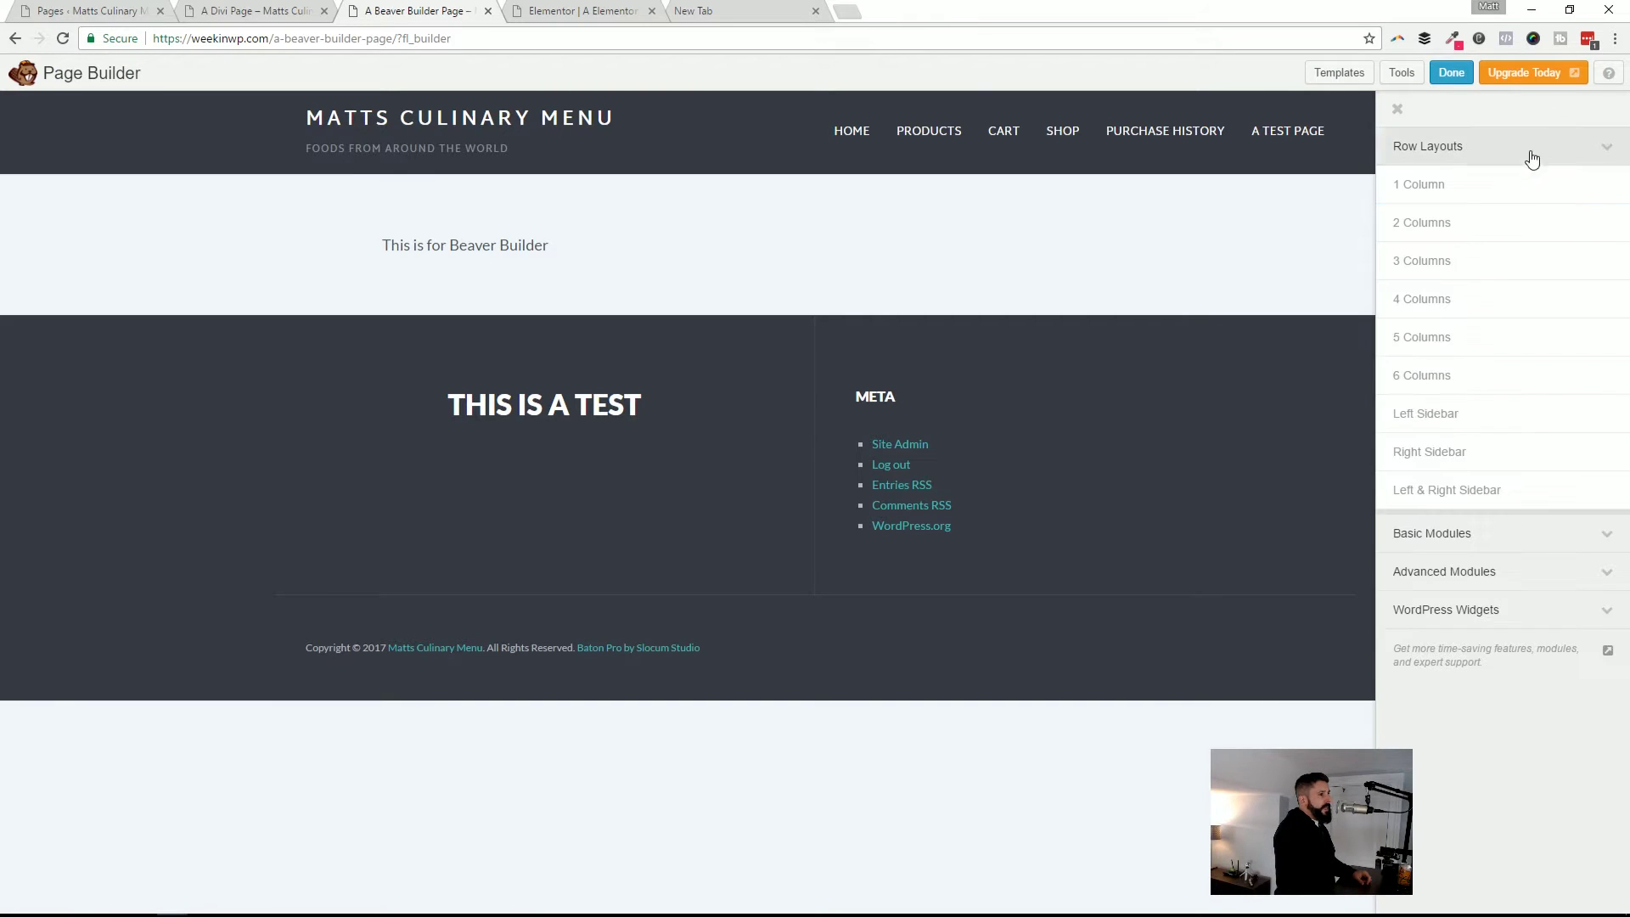
left_click(1433, 533)
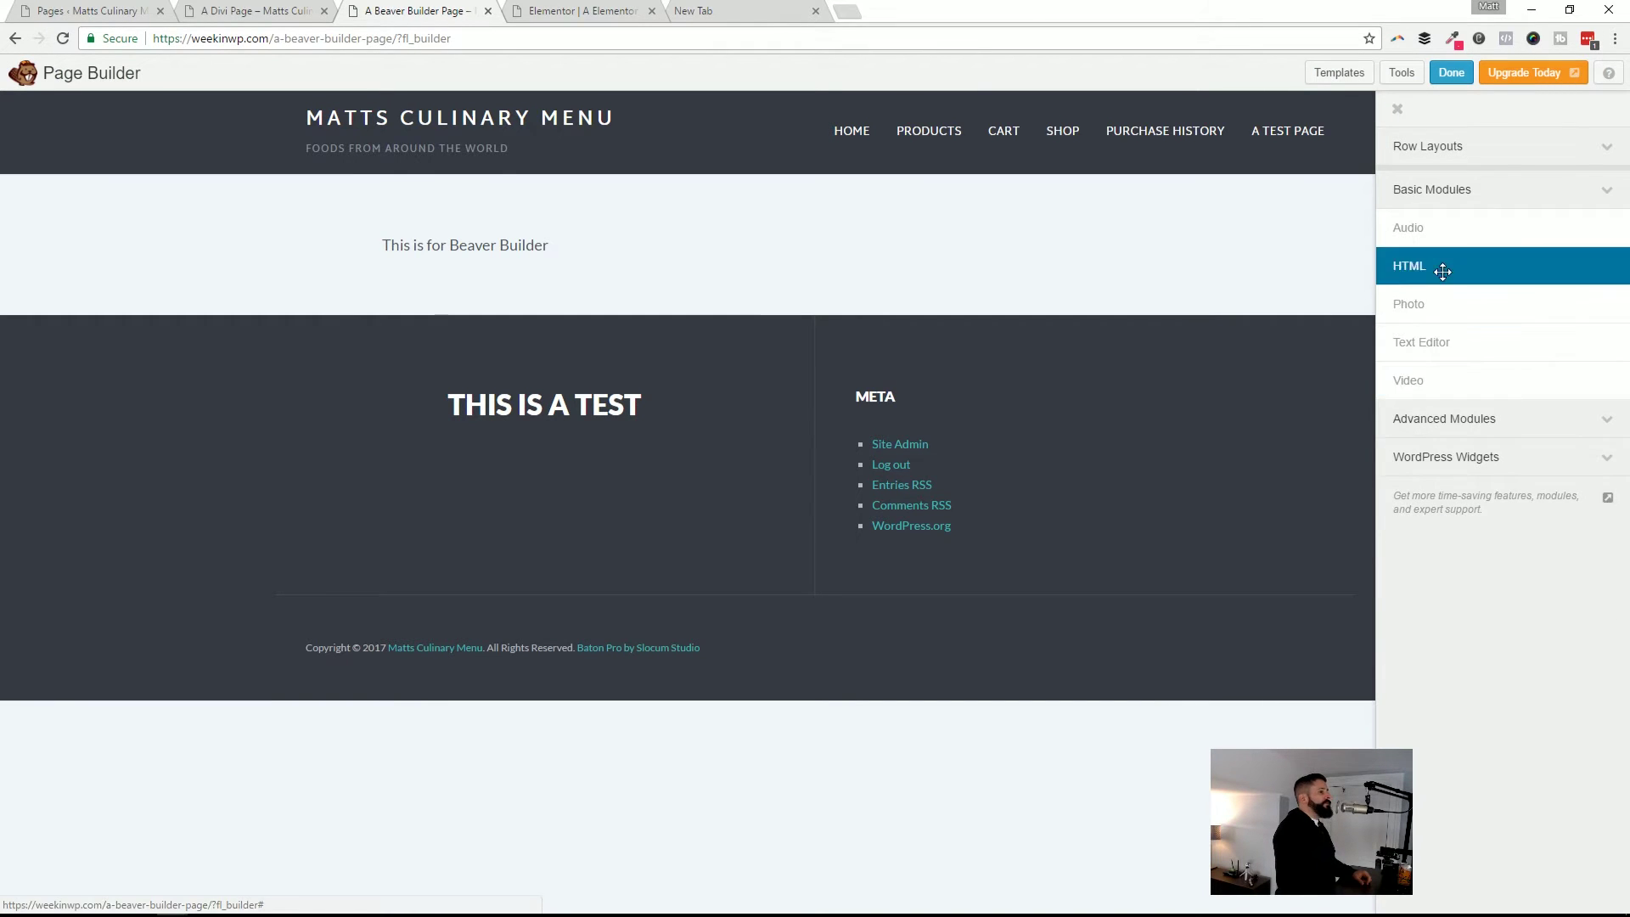
mouse_move(463, 192)
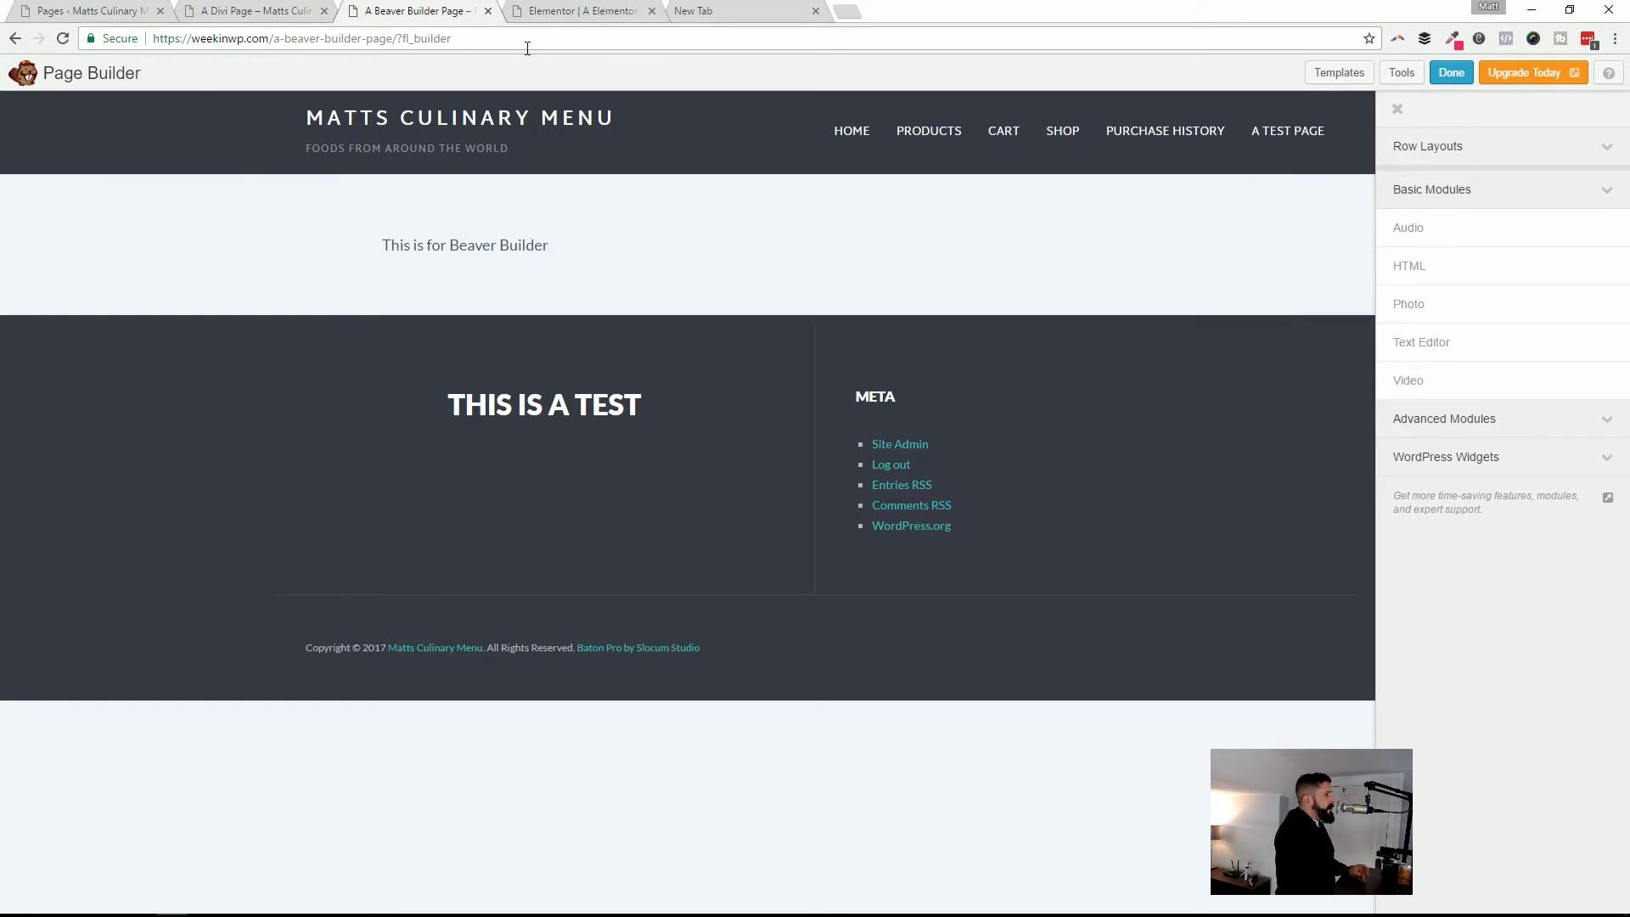
left_click(574, 10)
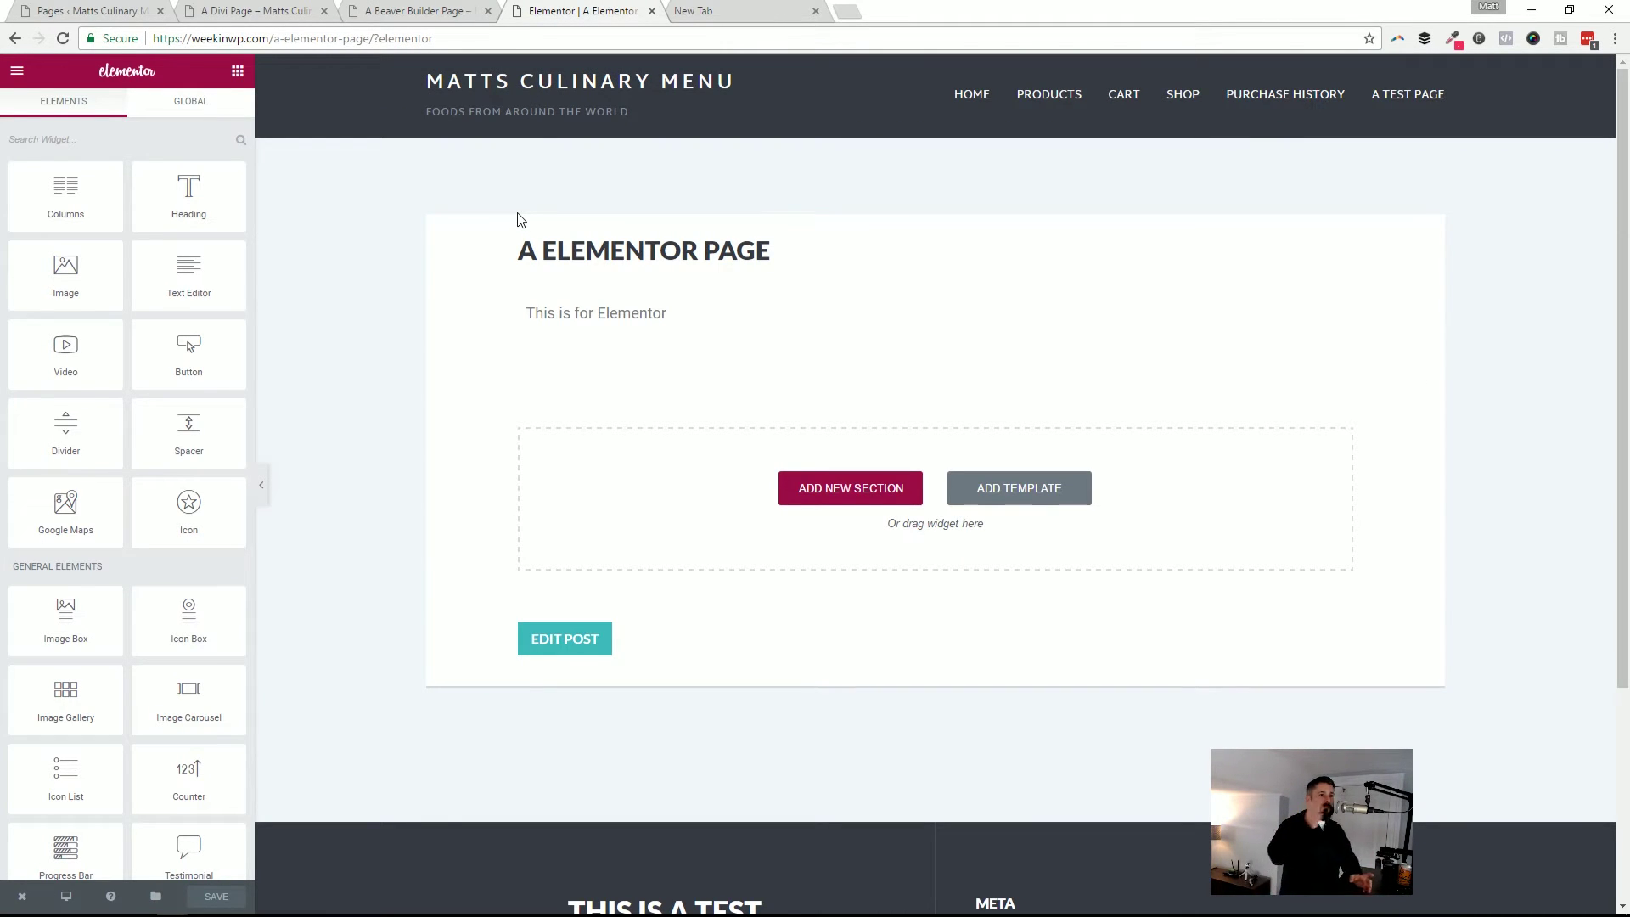
Collapse and reopen the Elementor widget panel, then narrow it by dragging its edge
left_click(262, 486)
left_click(7, 486)
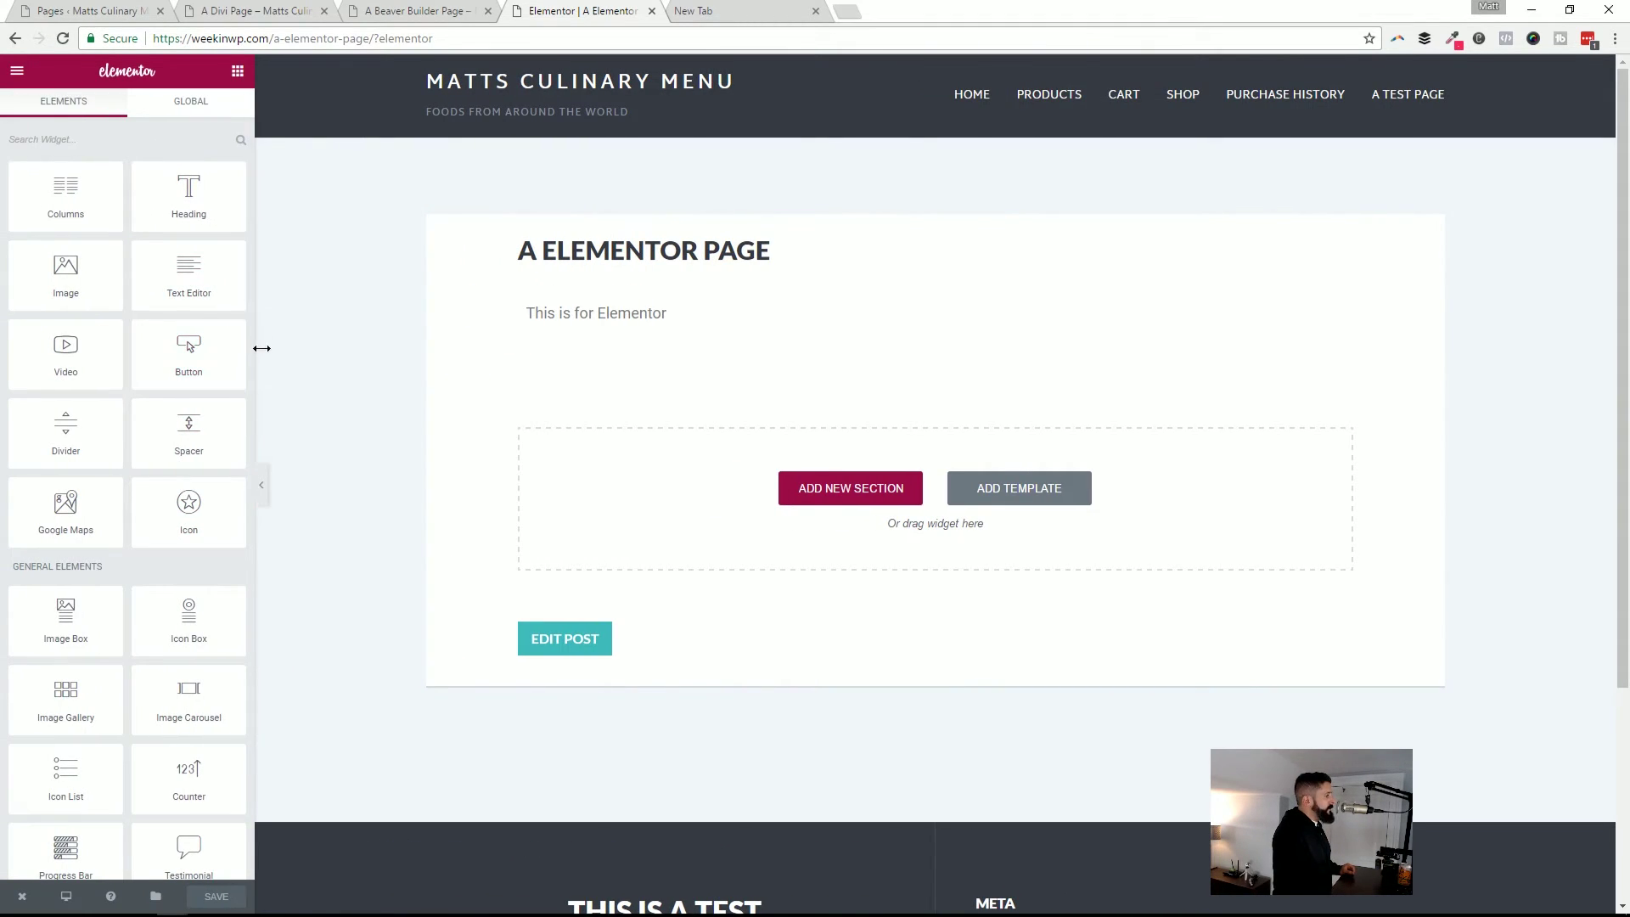
left_click_drag(255, 348, 209, 348)
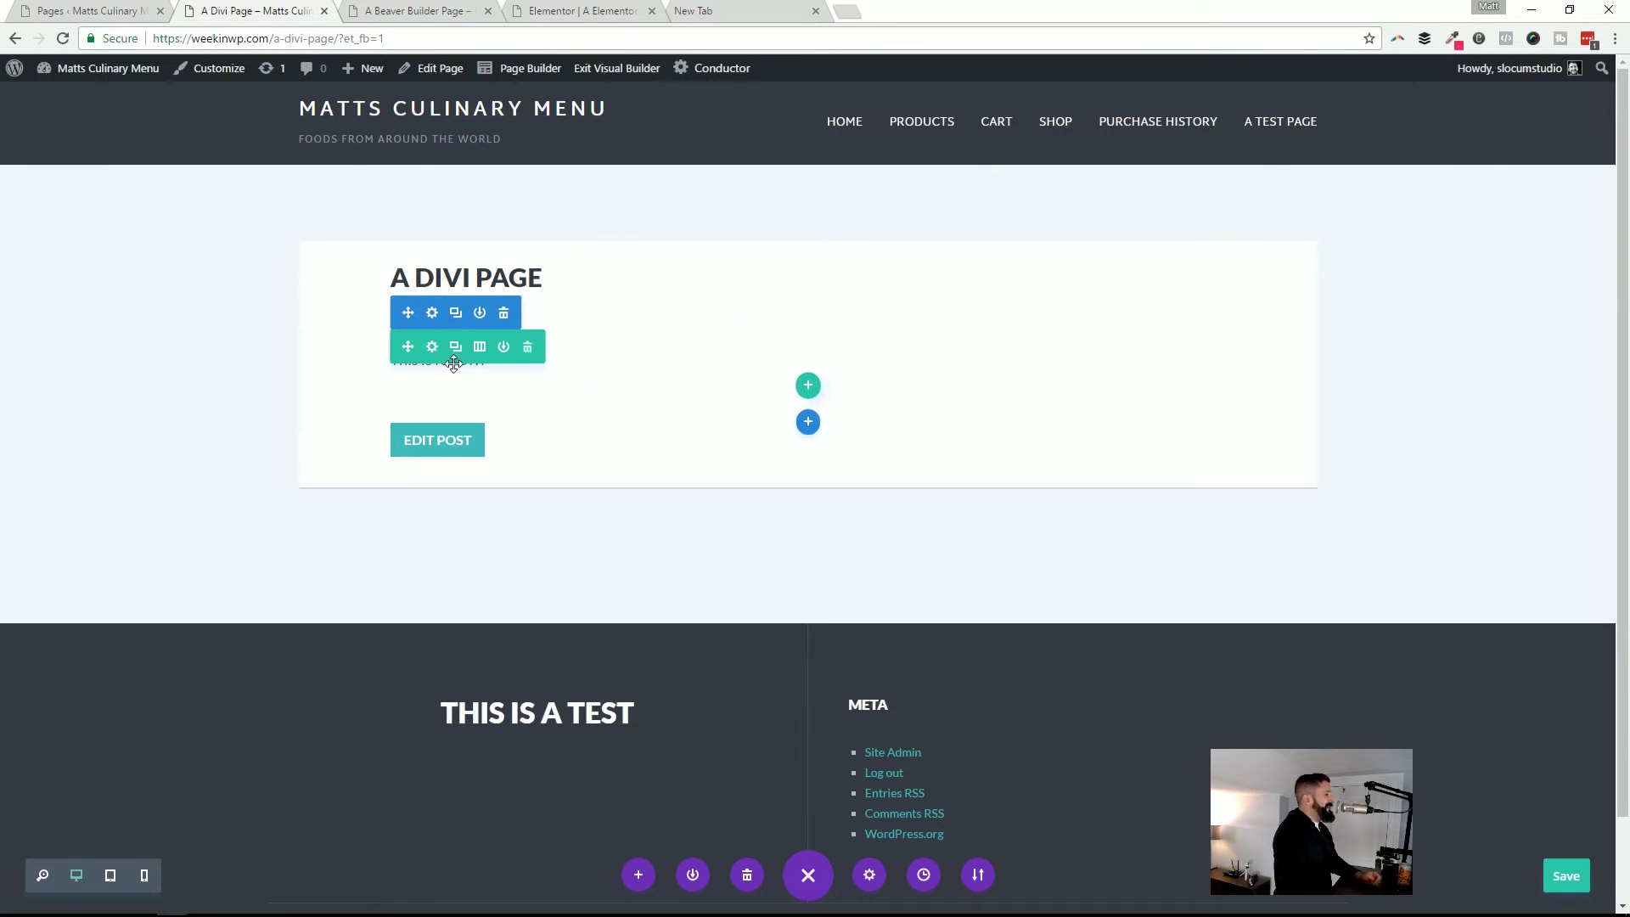
Drag the existing text module out and insert a new one-column row below the page title
left_click_drag(453, 363, 494, 331)
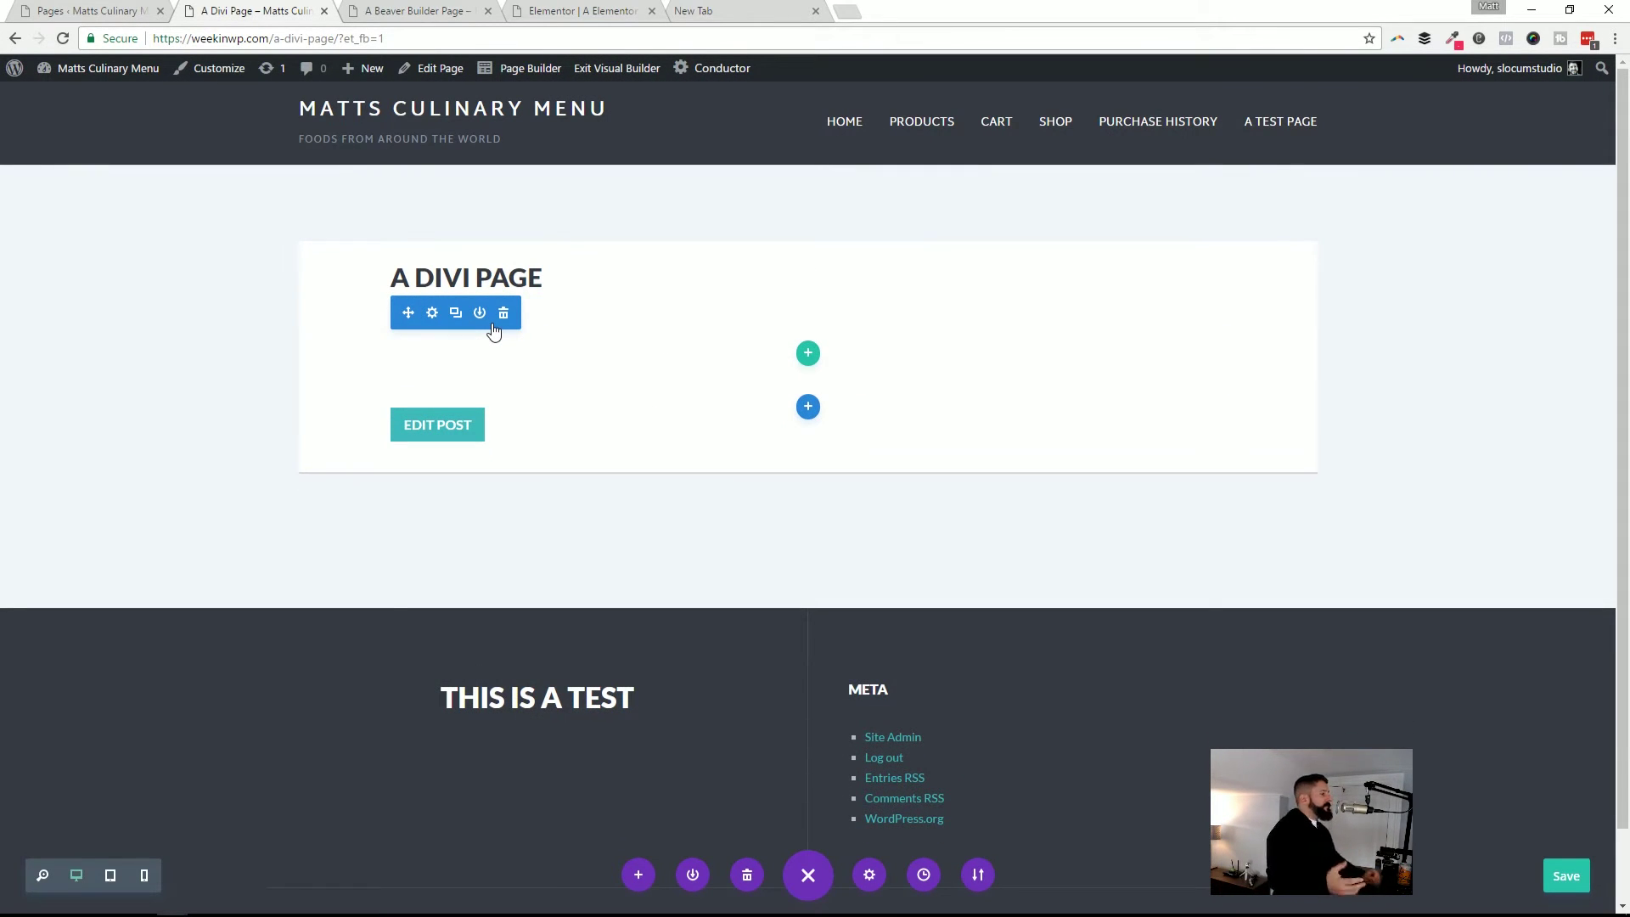
left_click(807, 352)
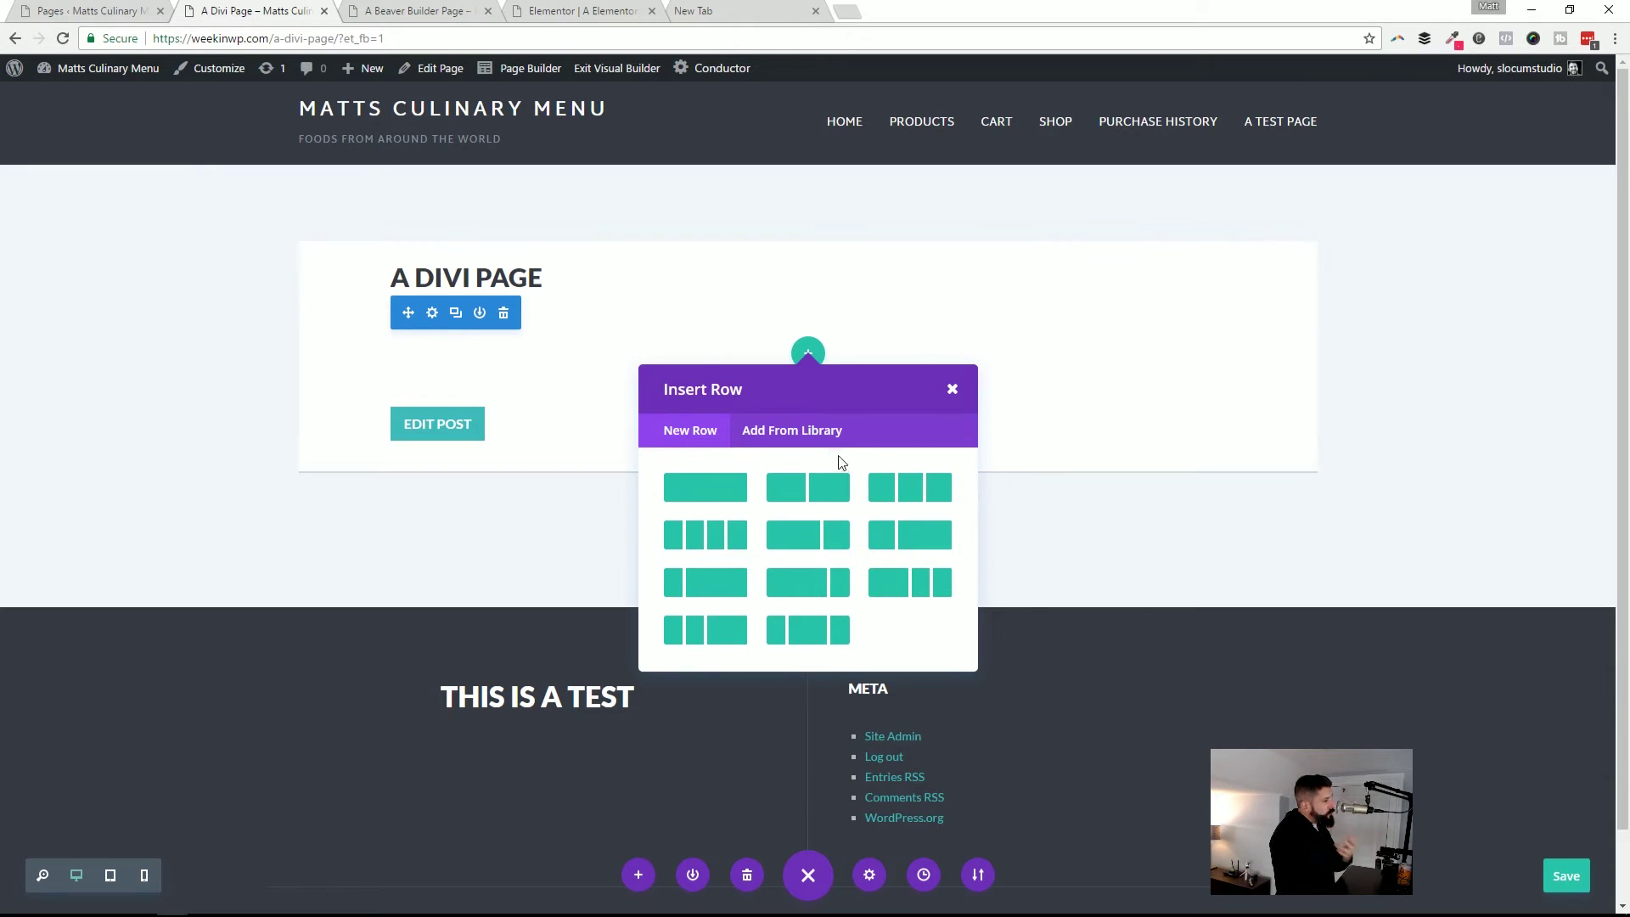
left_click(718, 494)
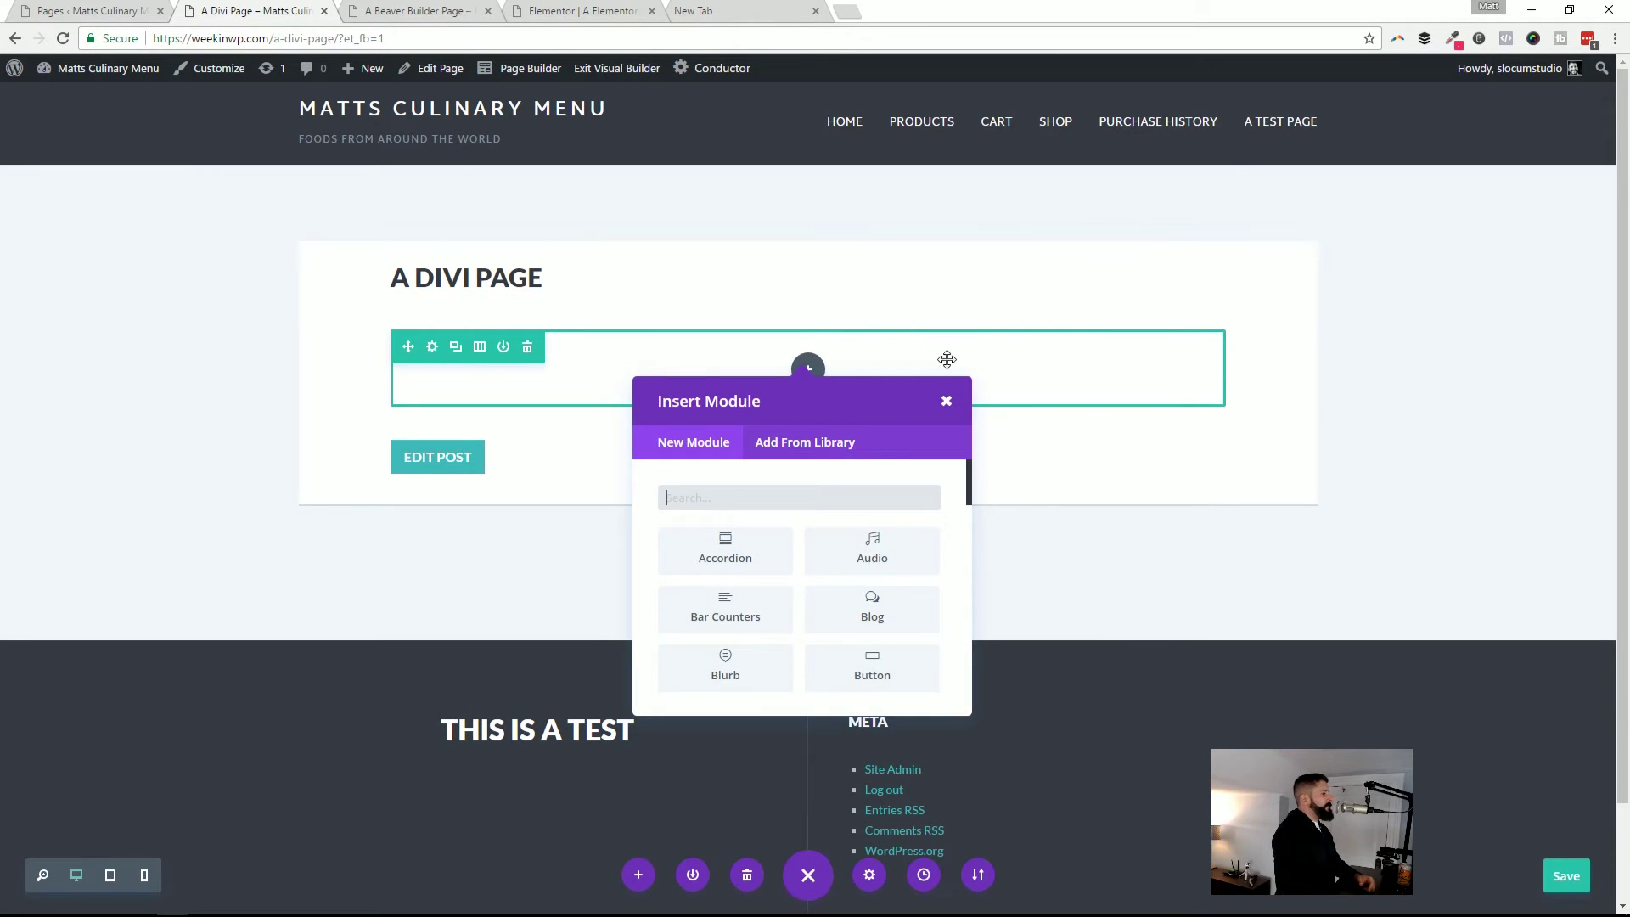
scroll(821, 553, "down", 5)
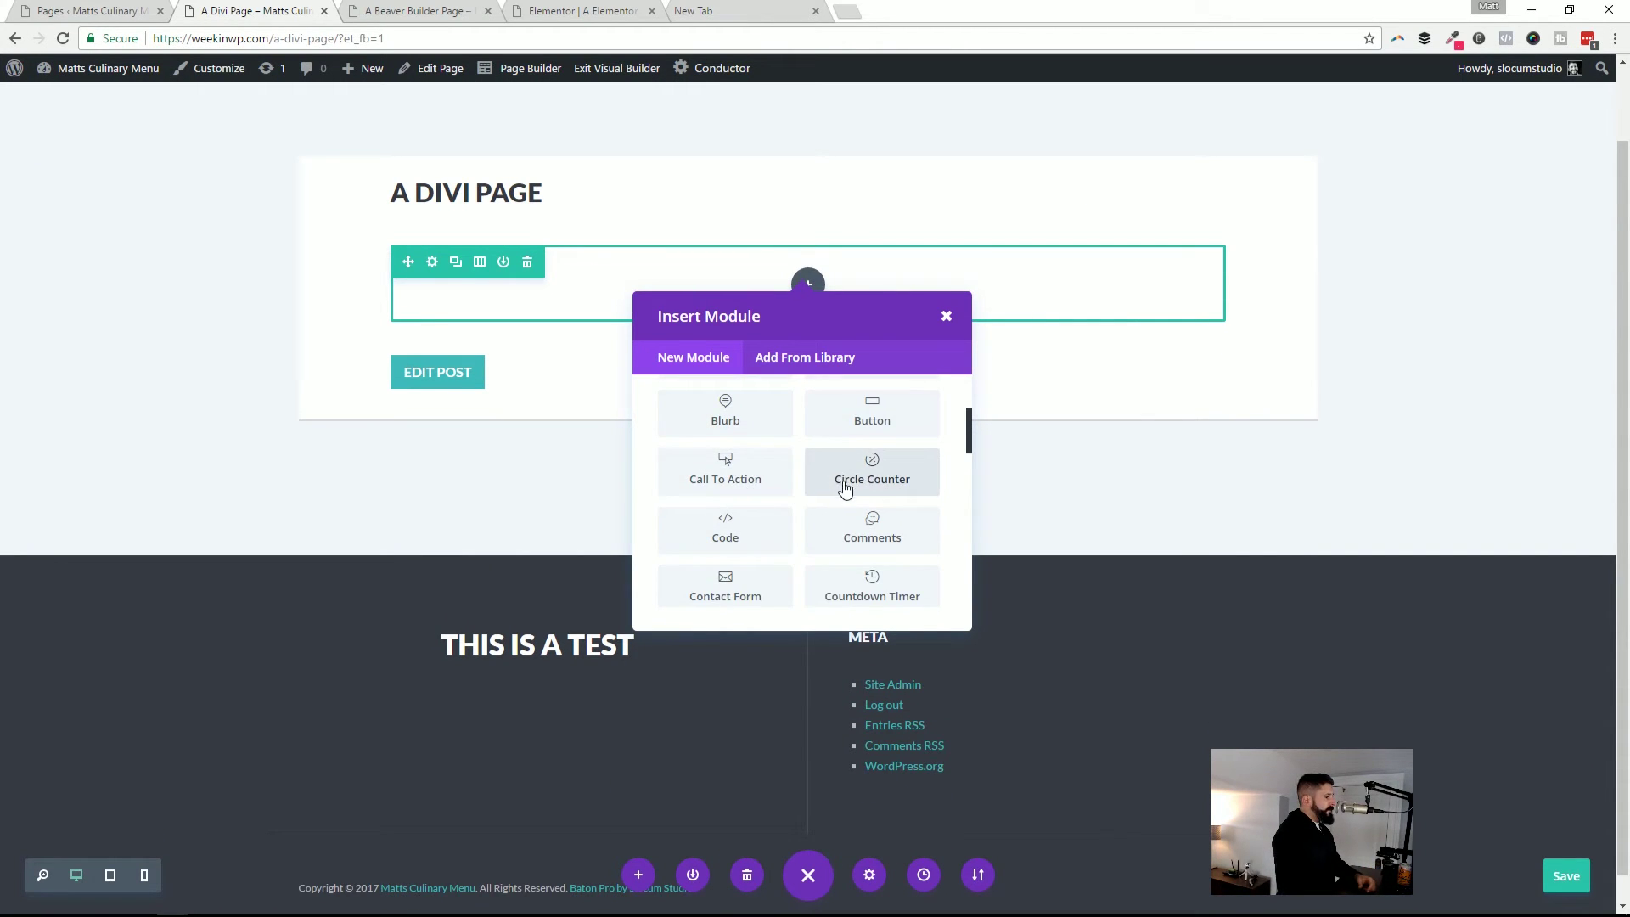
scroll(845, 489, "down", 1)
scroll(840, 509, "up", 3)
Add a Call To Action module and shrink its settings into a floating panel at top right
left_click(726, 555)
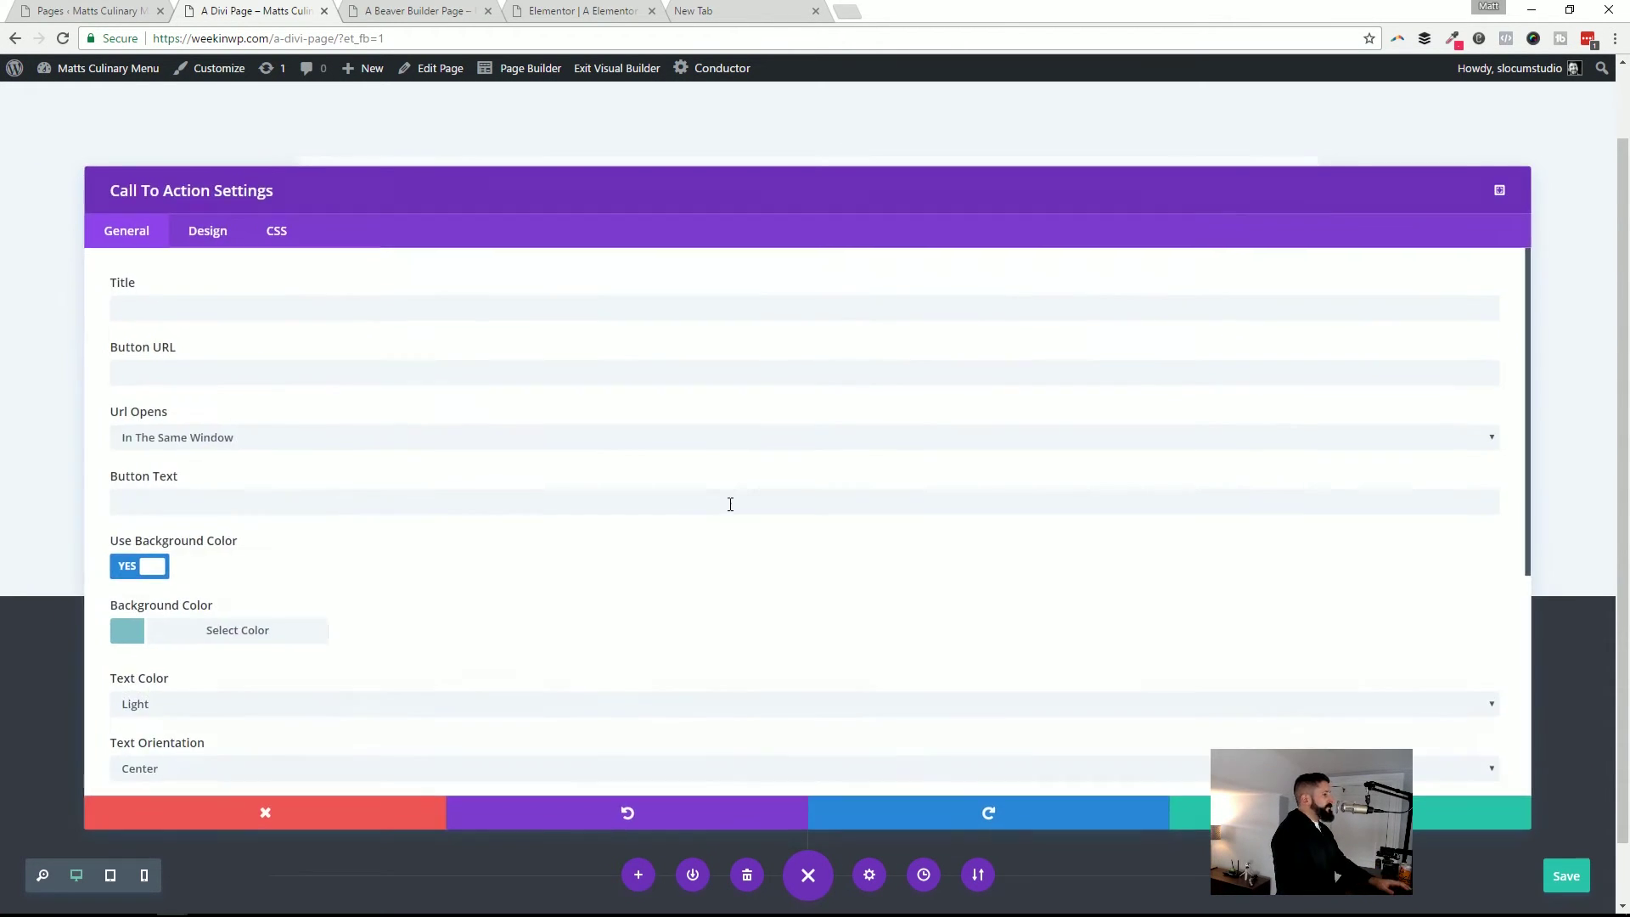
left_click(1498, 190)
left_click_drag(345, 188, 1316, 350)
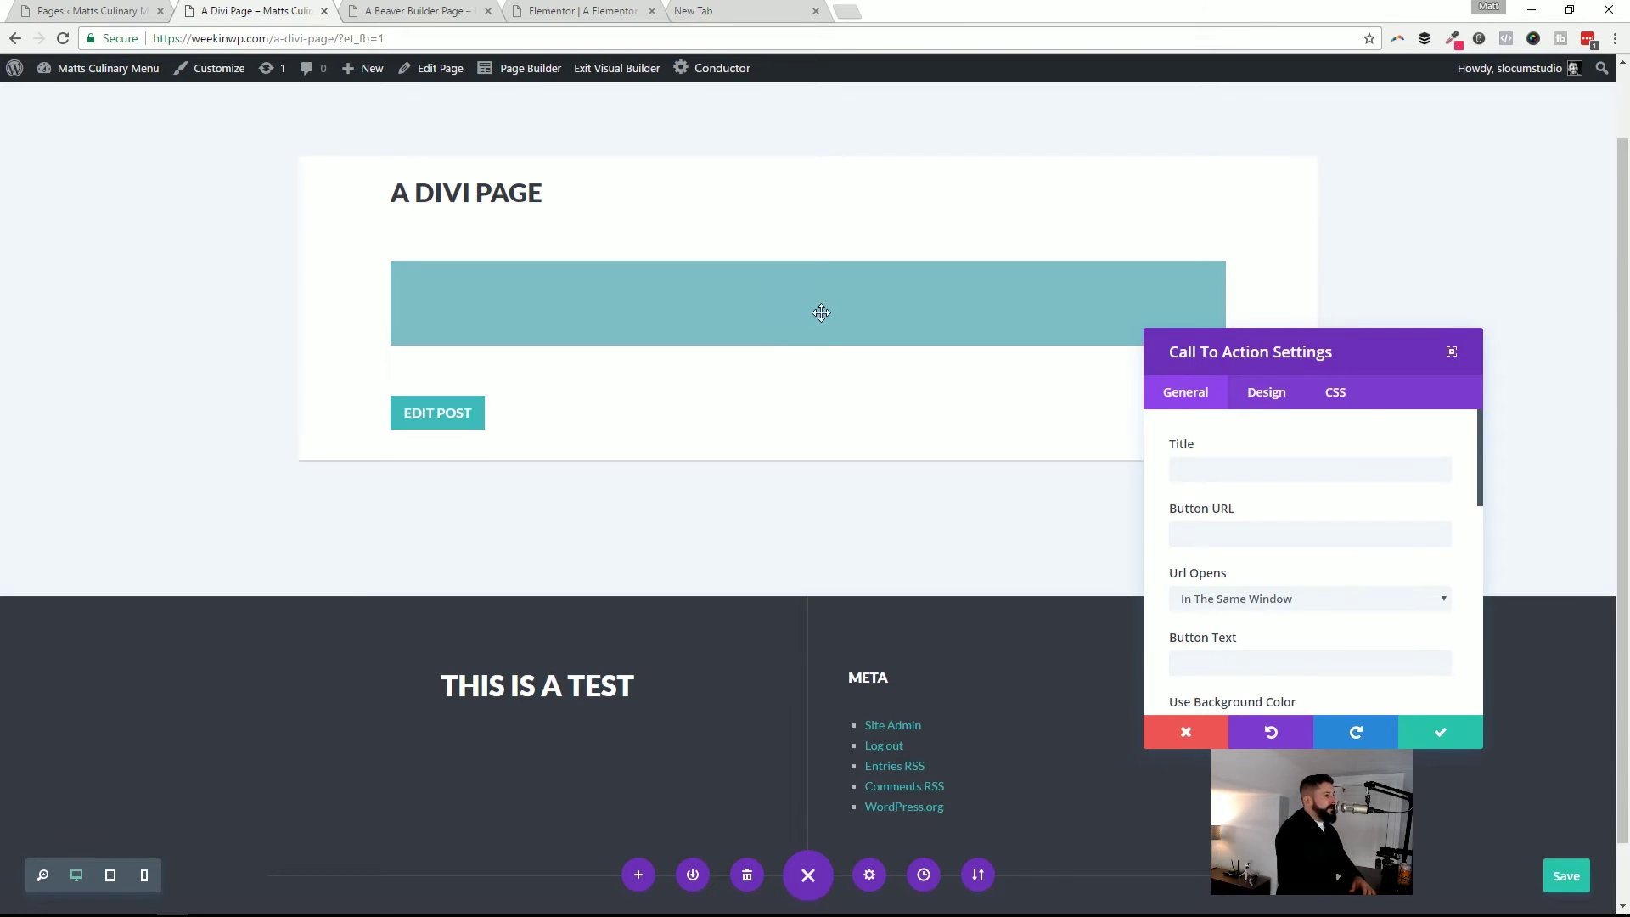
left_click_drag(1286, 353, 1358, 151)
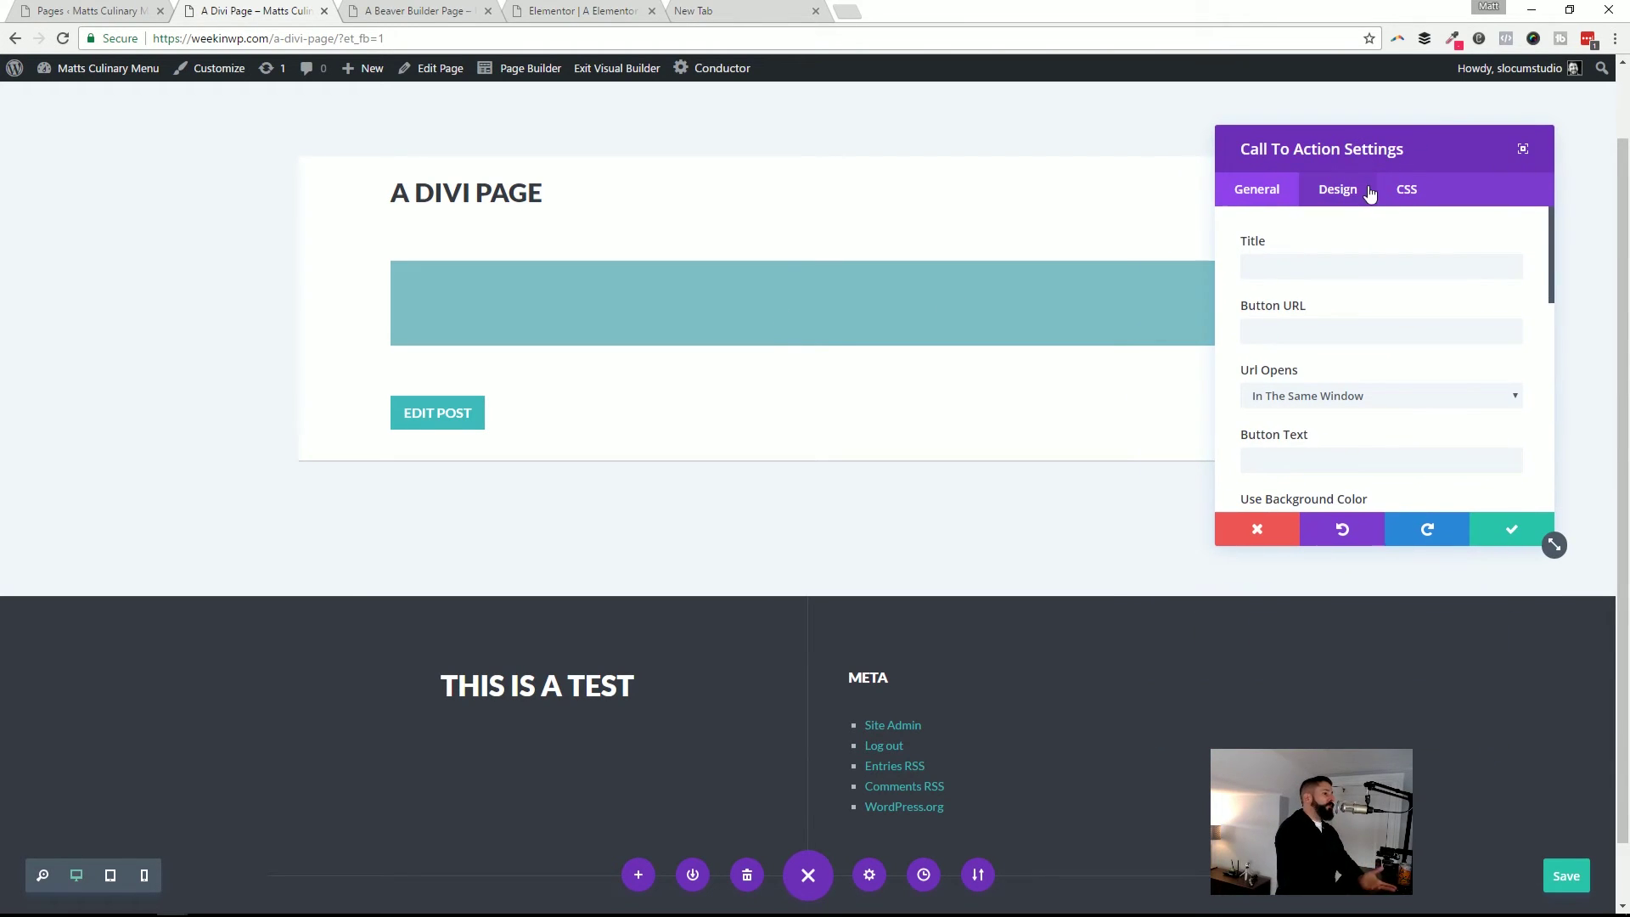
Select the Title field, move the panel to the left, and expand the settings to full size
left_click(1298, 259)
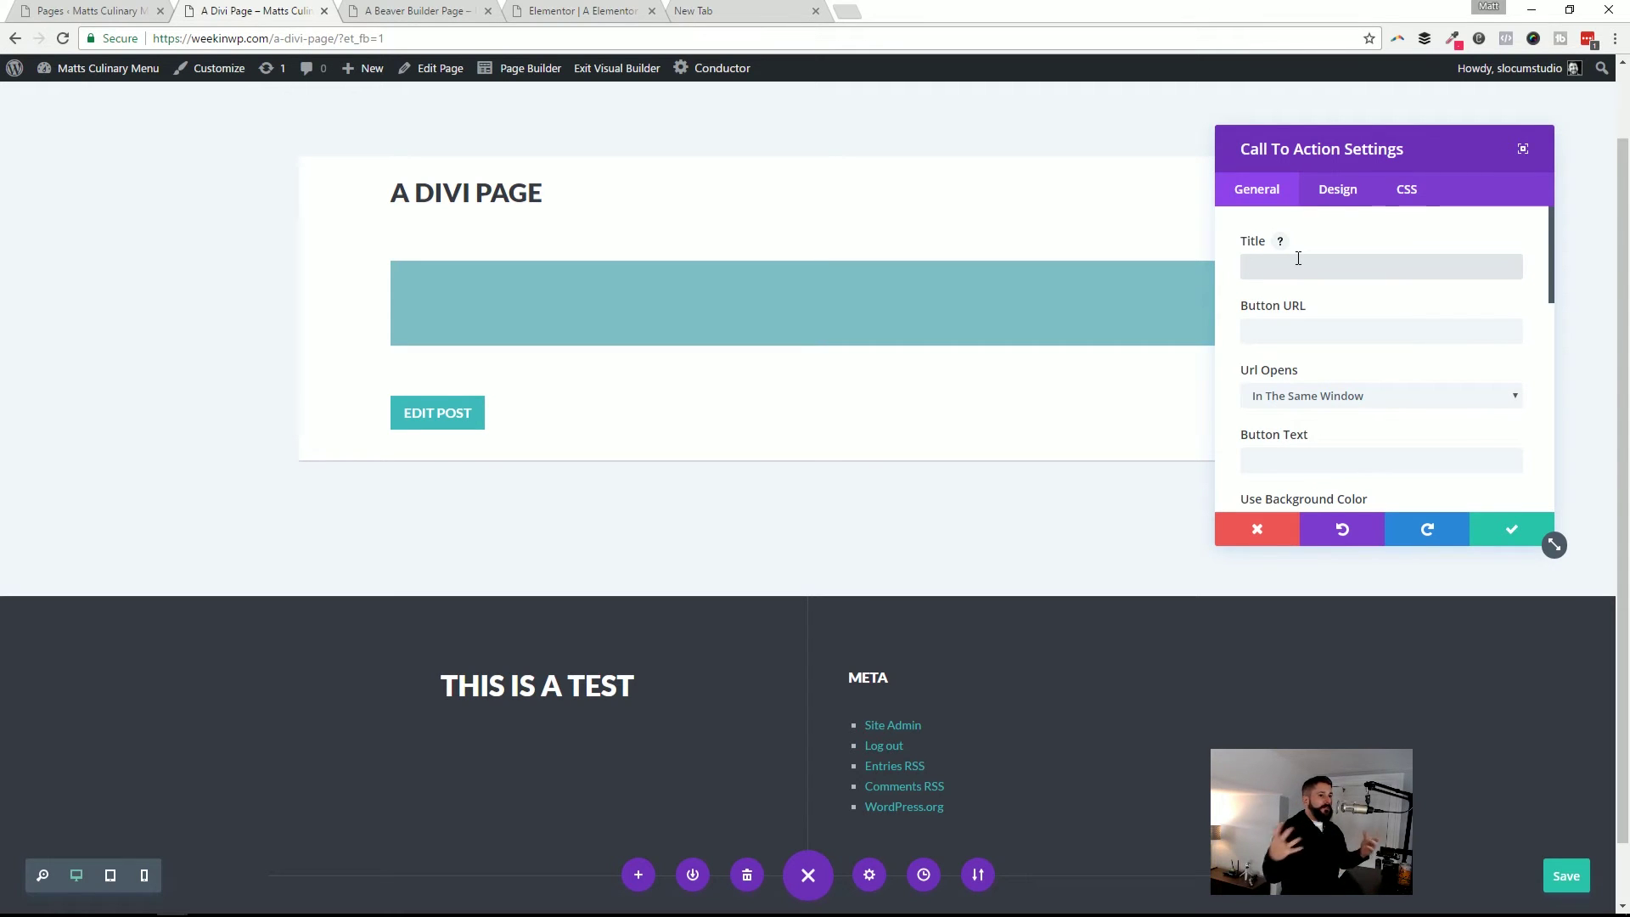
left_click_drag(1336, 161, 246, 292)
left_click(357, 275)
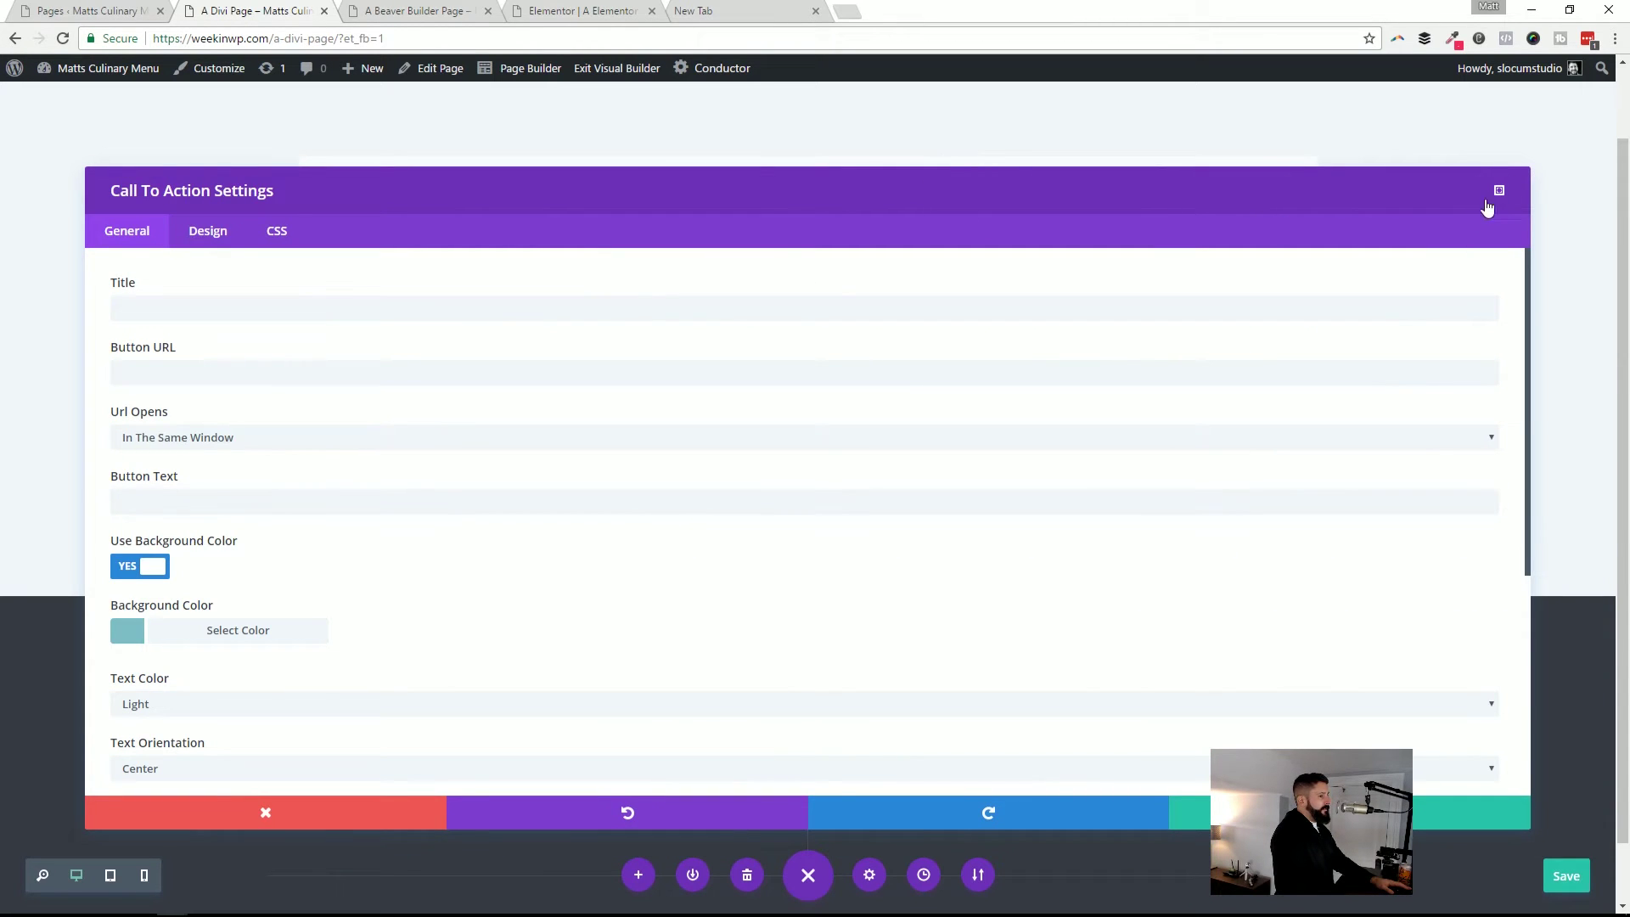
scroll(575, 466, "down", 4)
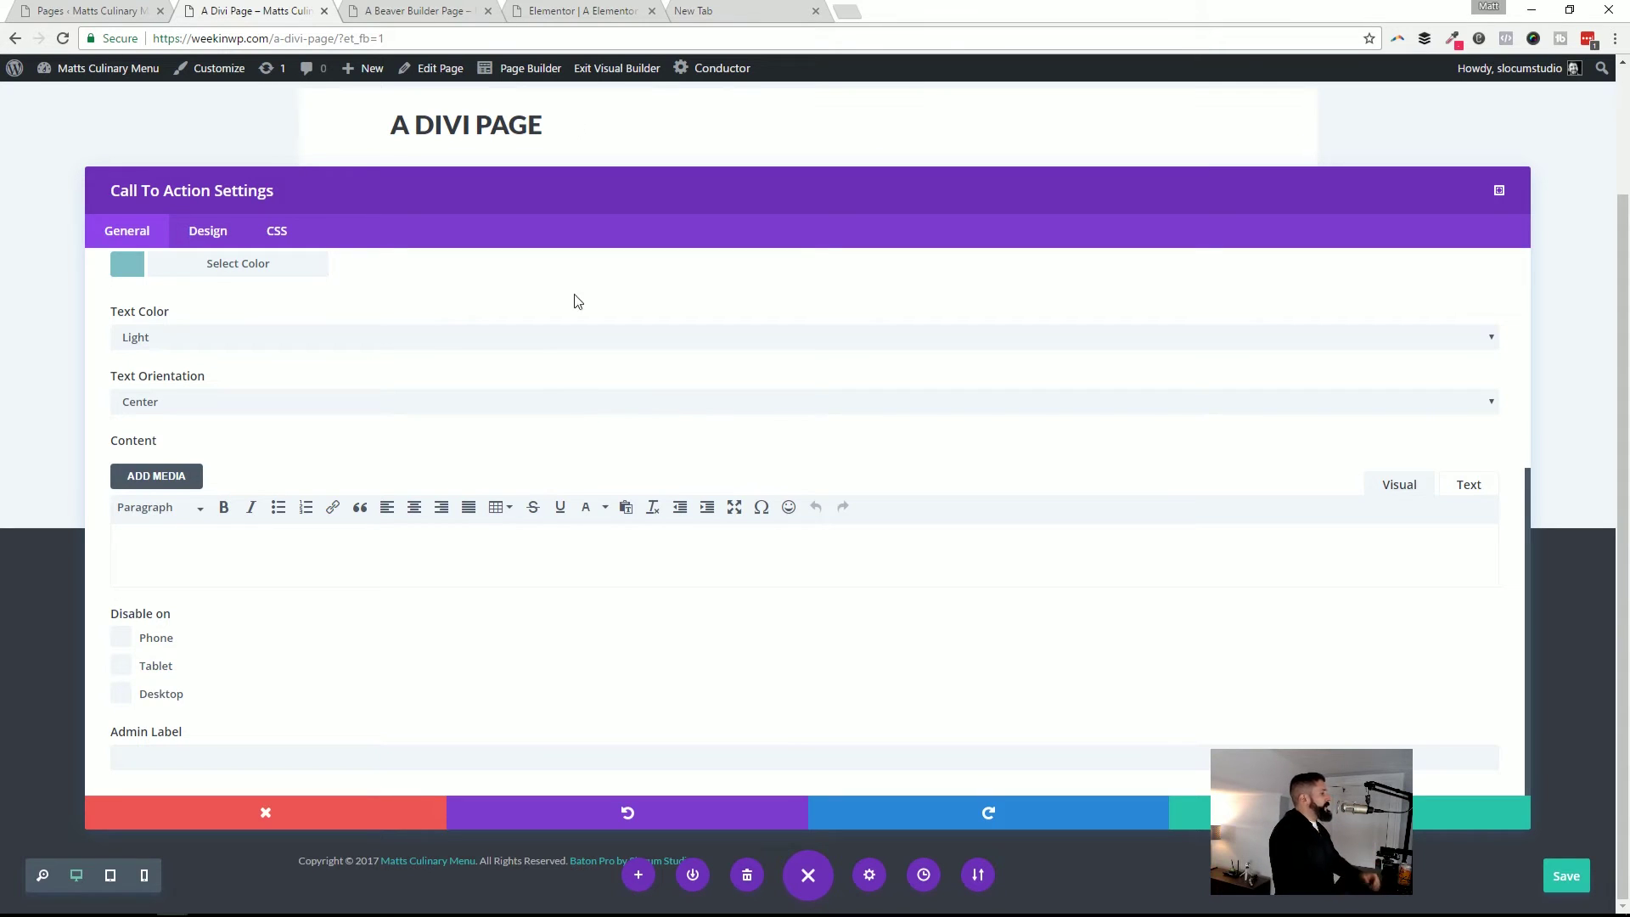
scroll(704, 272, "up", 5)
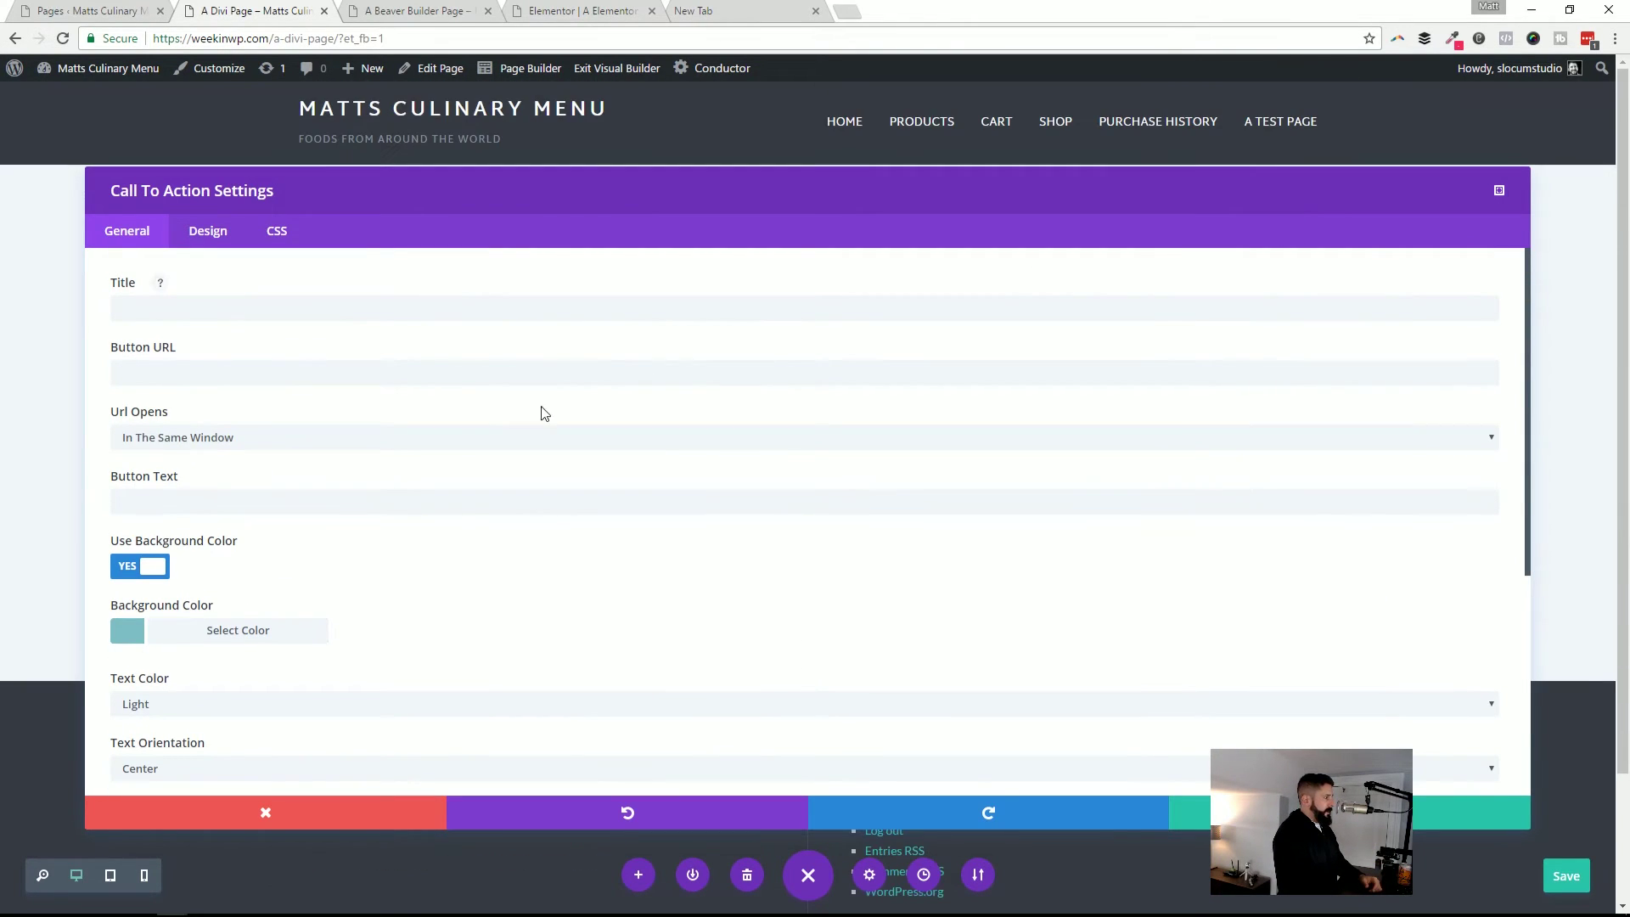
left_click(242, 298)
type("Call to")
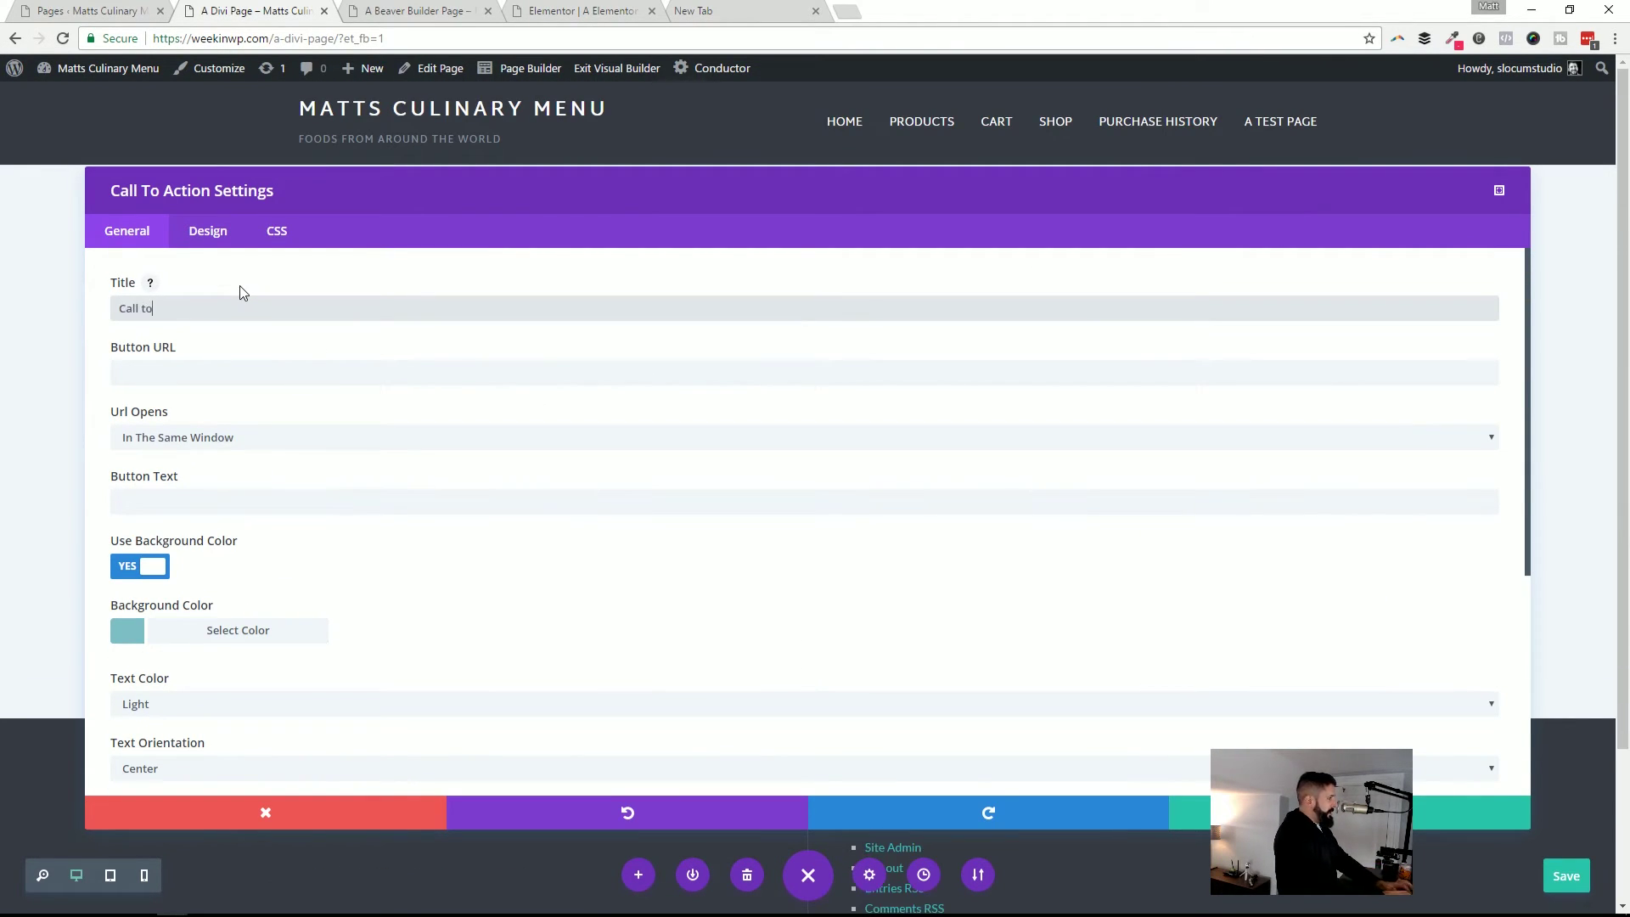
type(" action")
key("Tab")
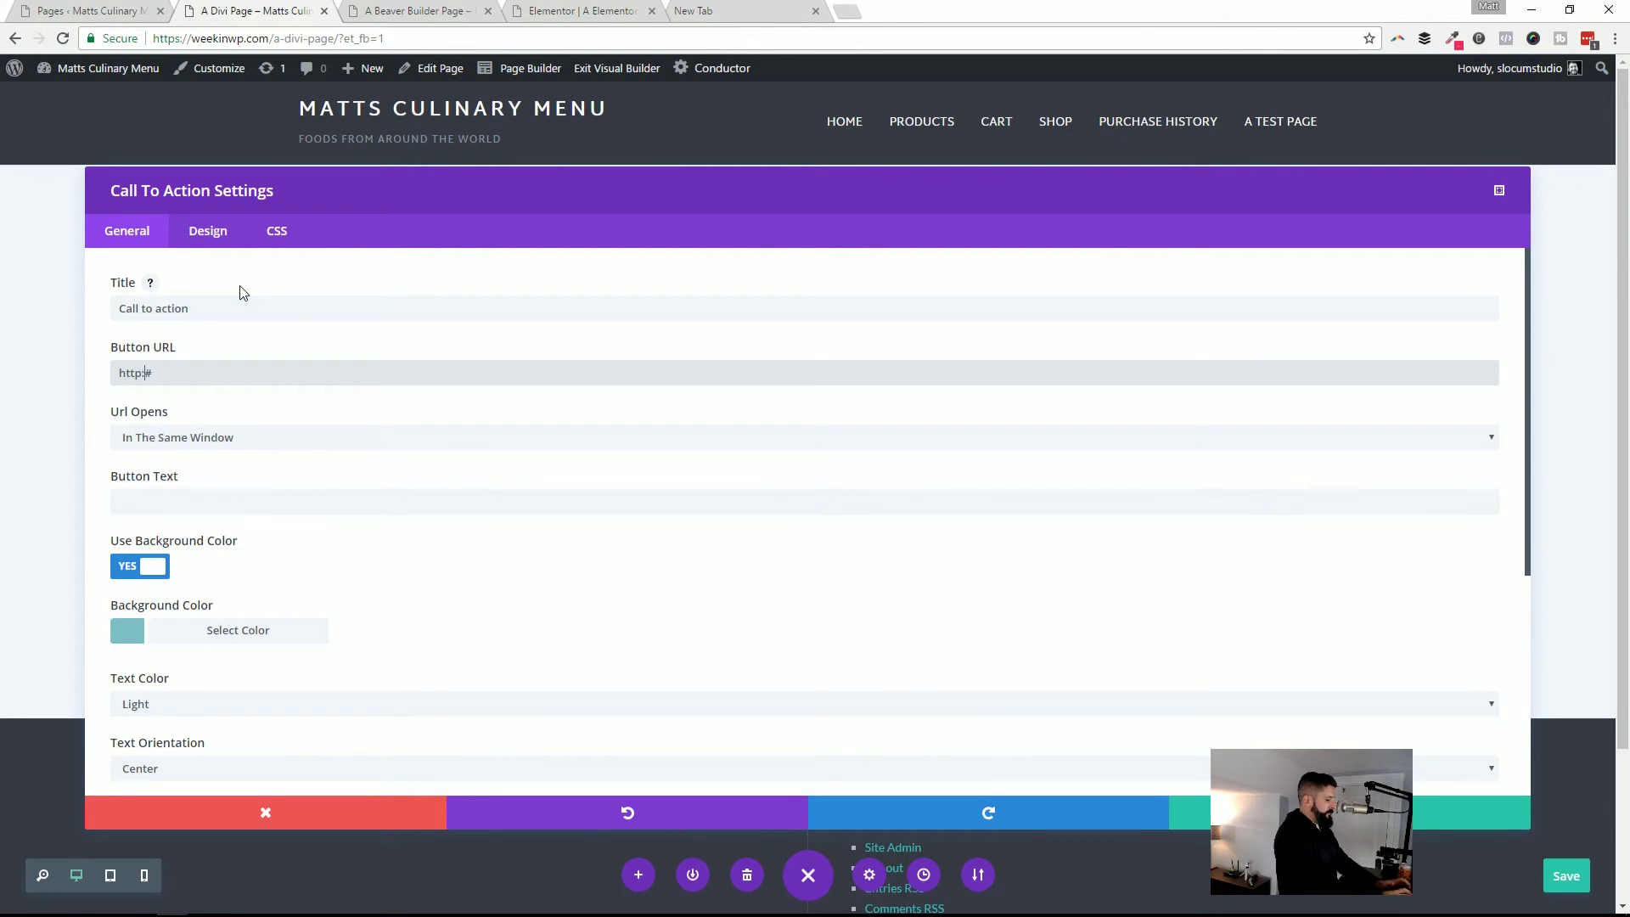
left_click(242, 293)
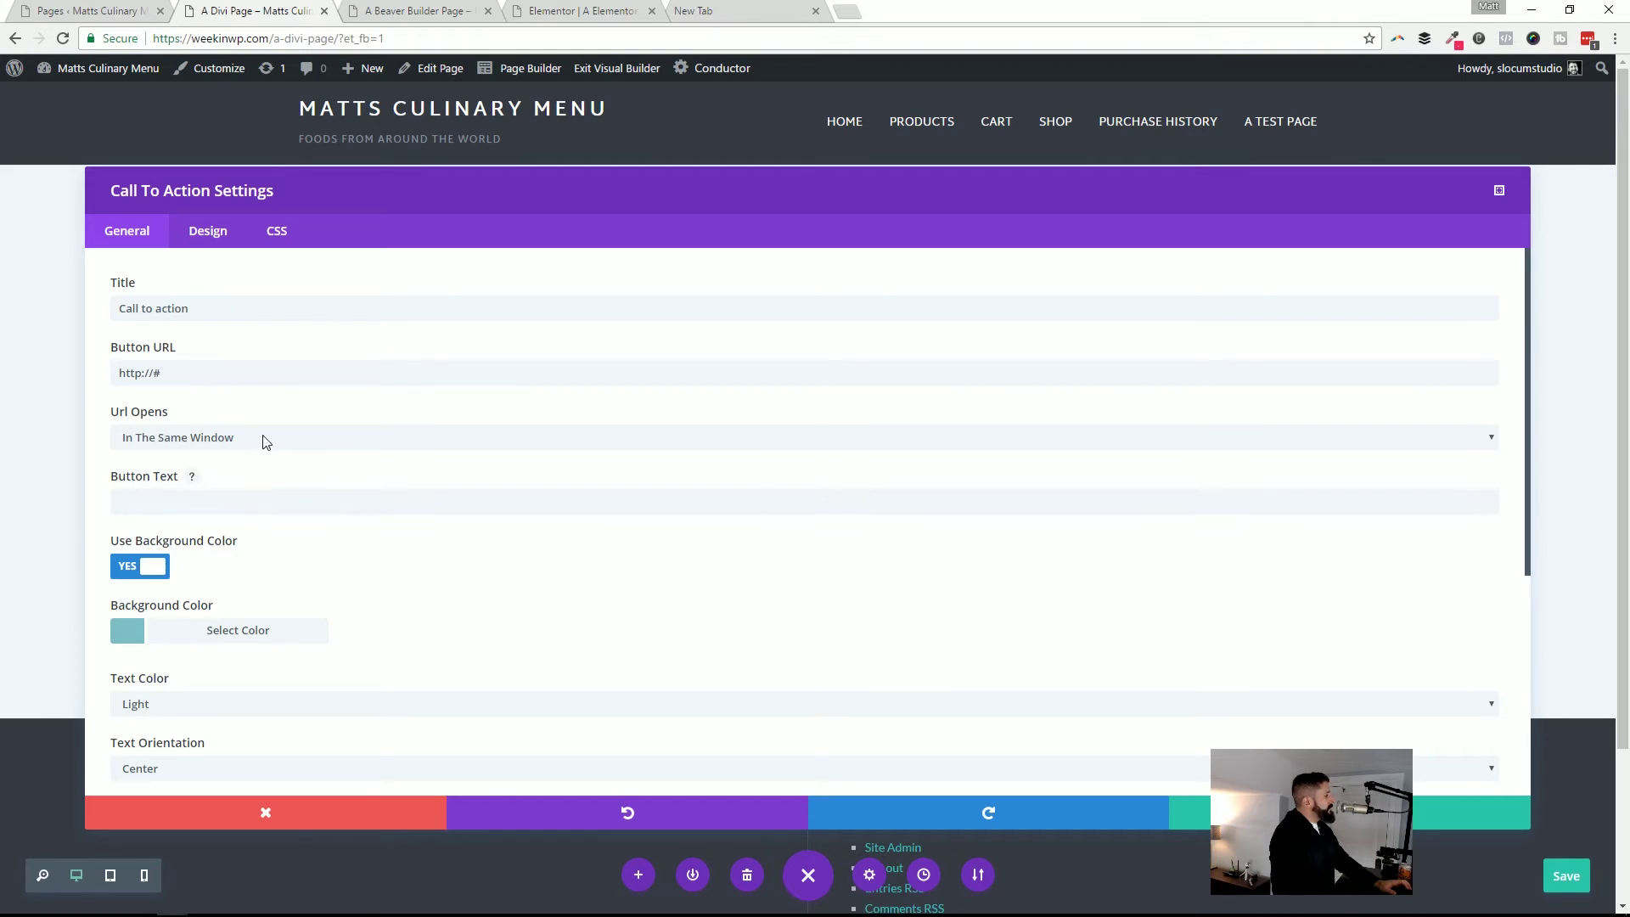
Set button text 'Buy now and sign up!' and add the big welcome hero body sentence
left_click(276, 496)
type("Buy ")
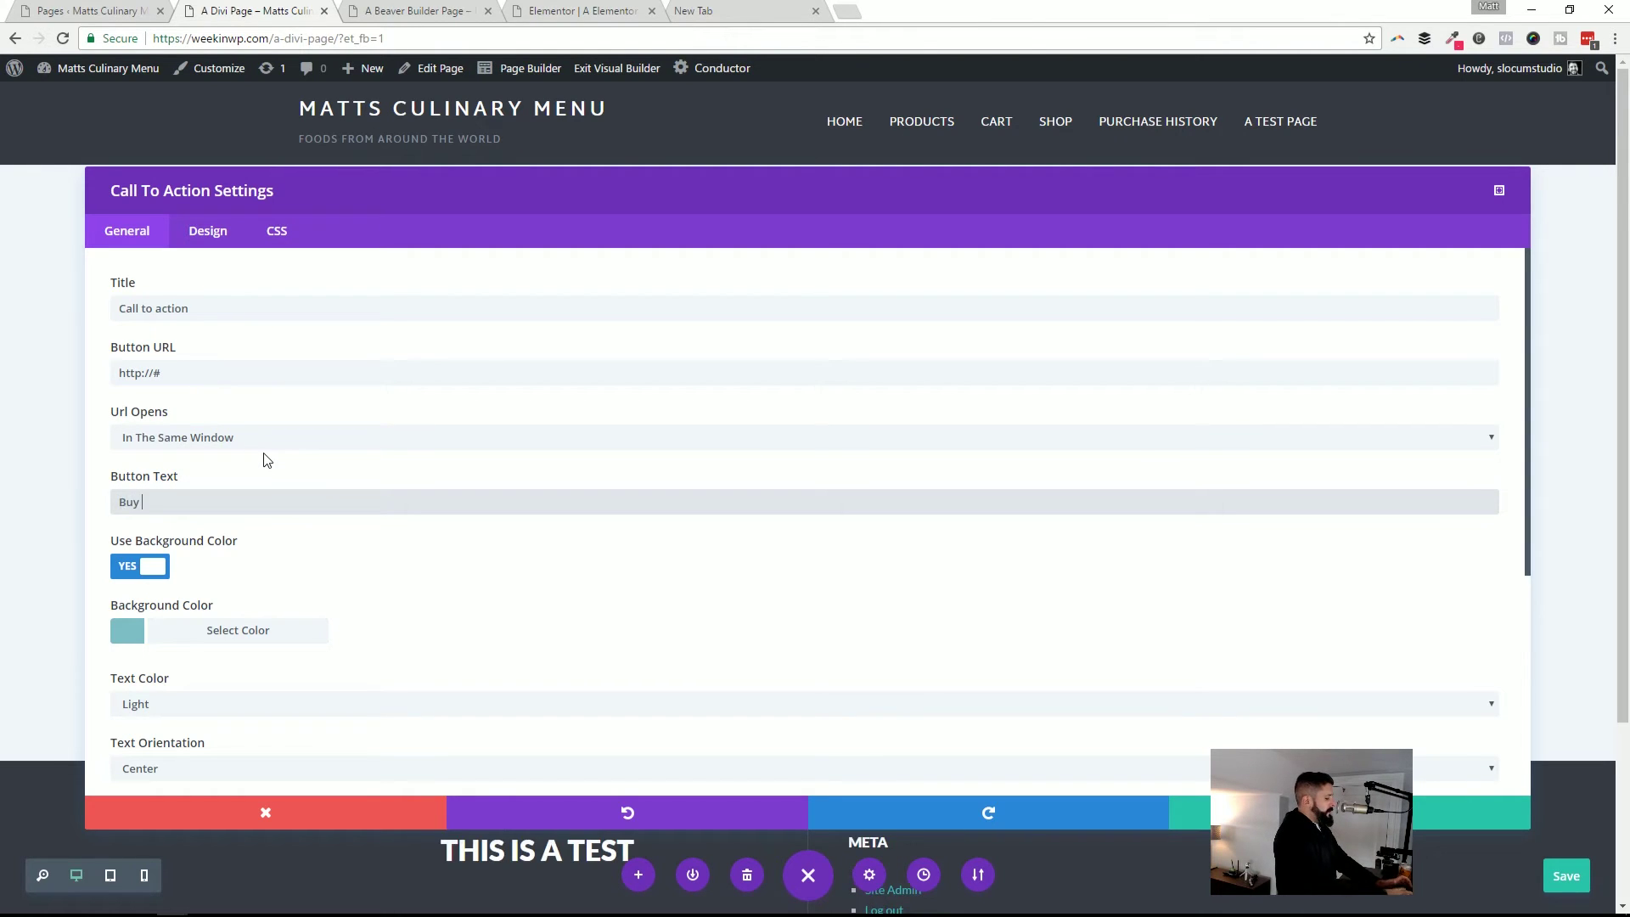
type("now and sign up!")
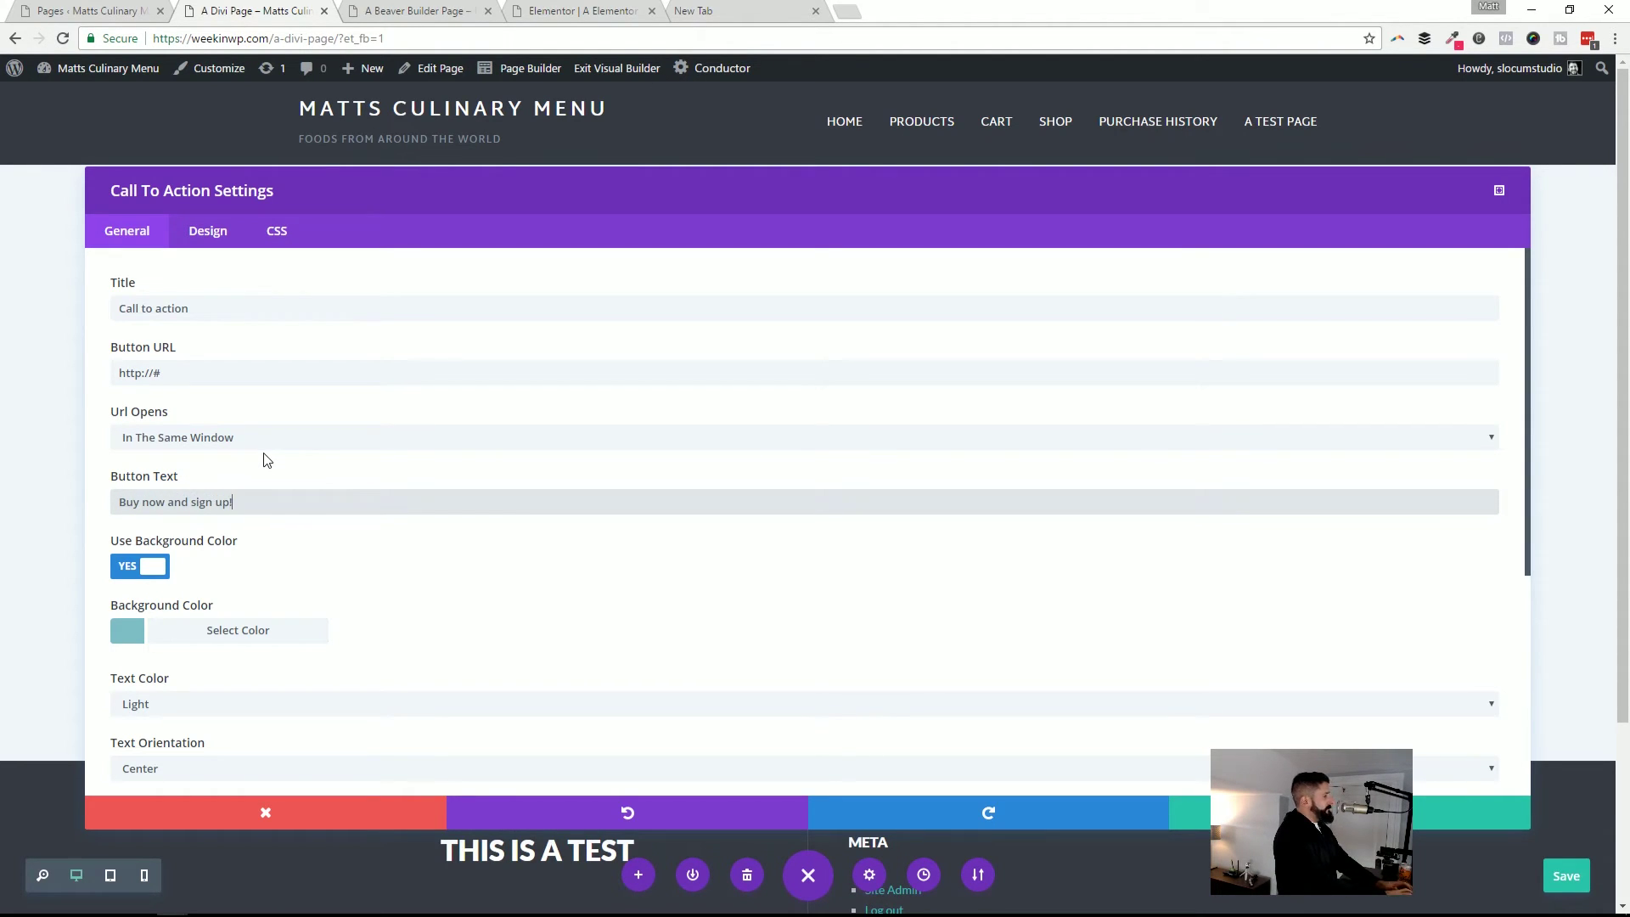
scroll(315, 543, "down", 2)
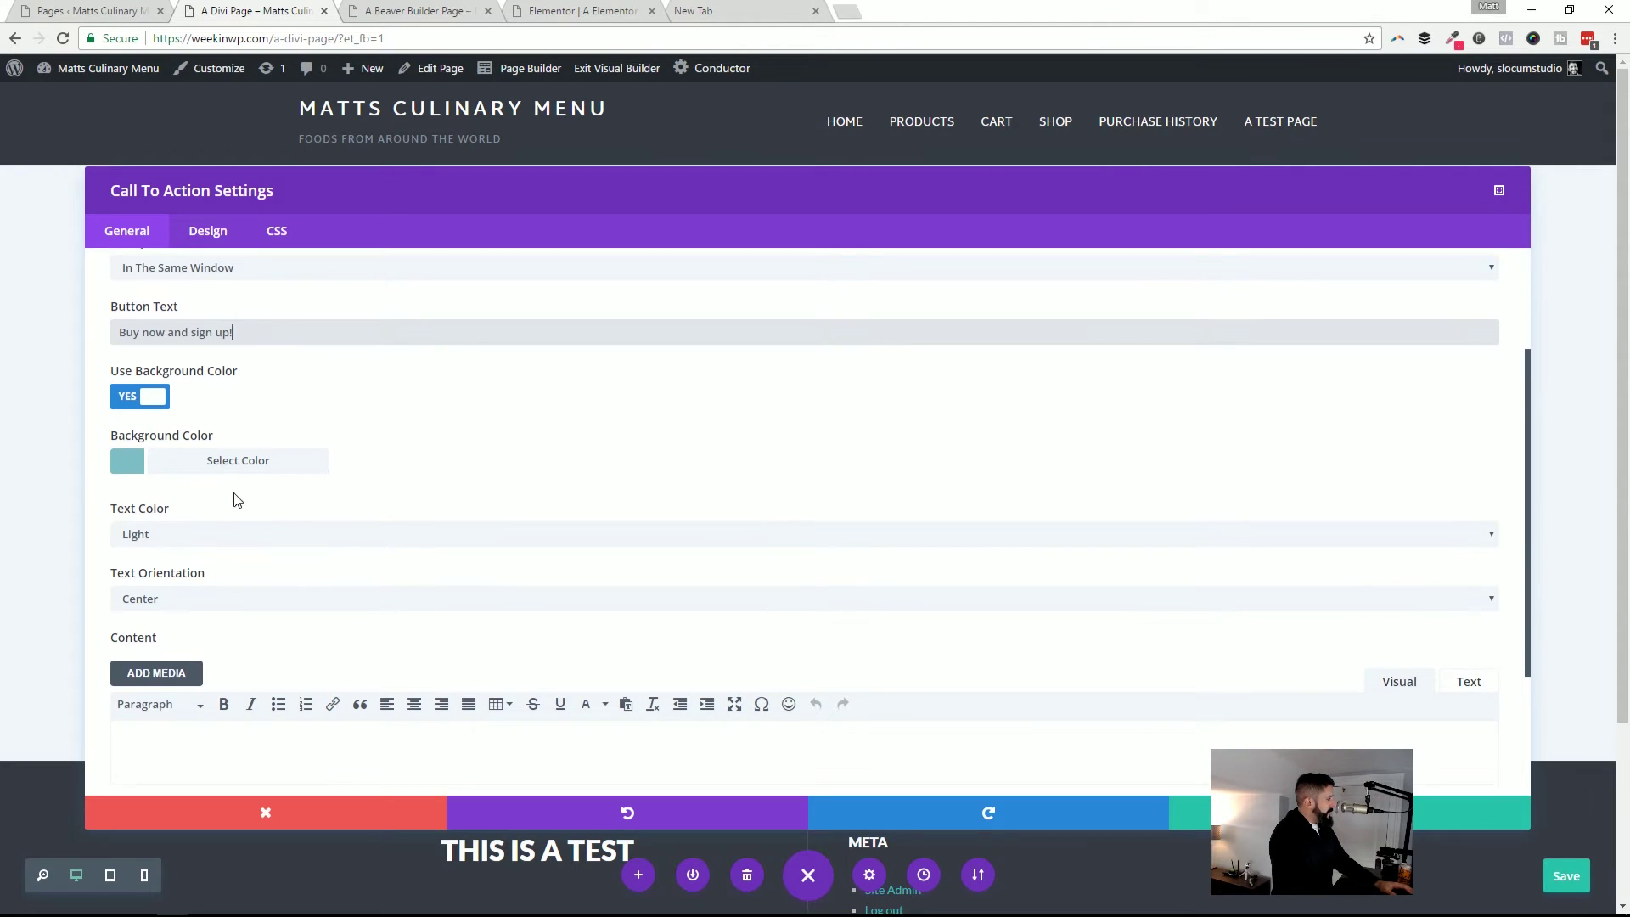
scroll(195, 484, "down", 1)
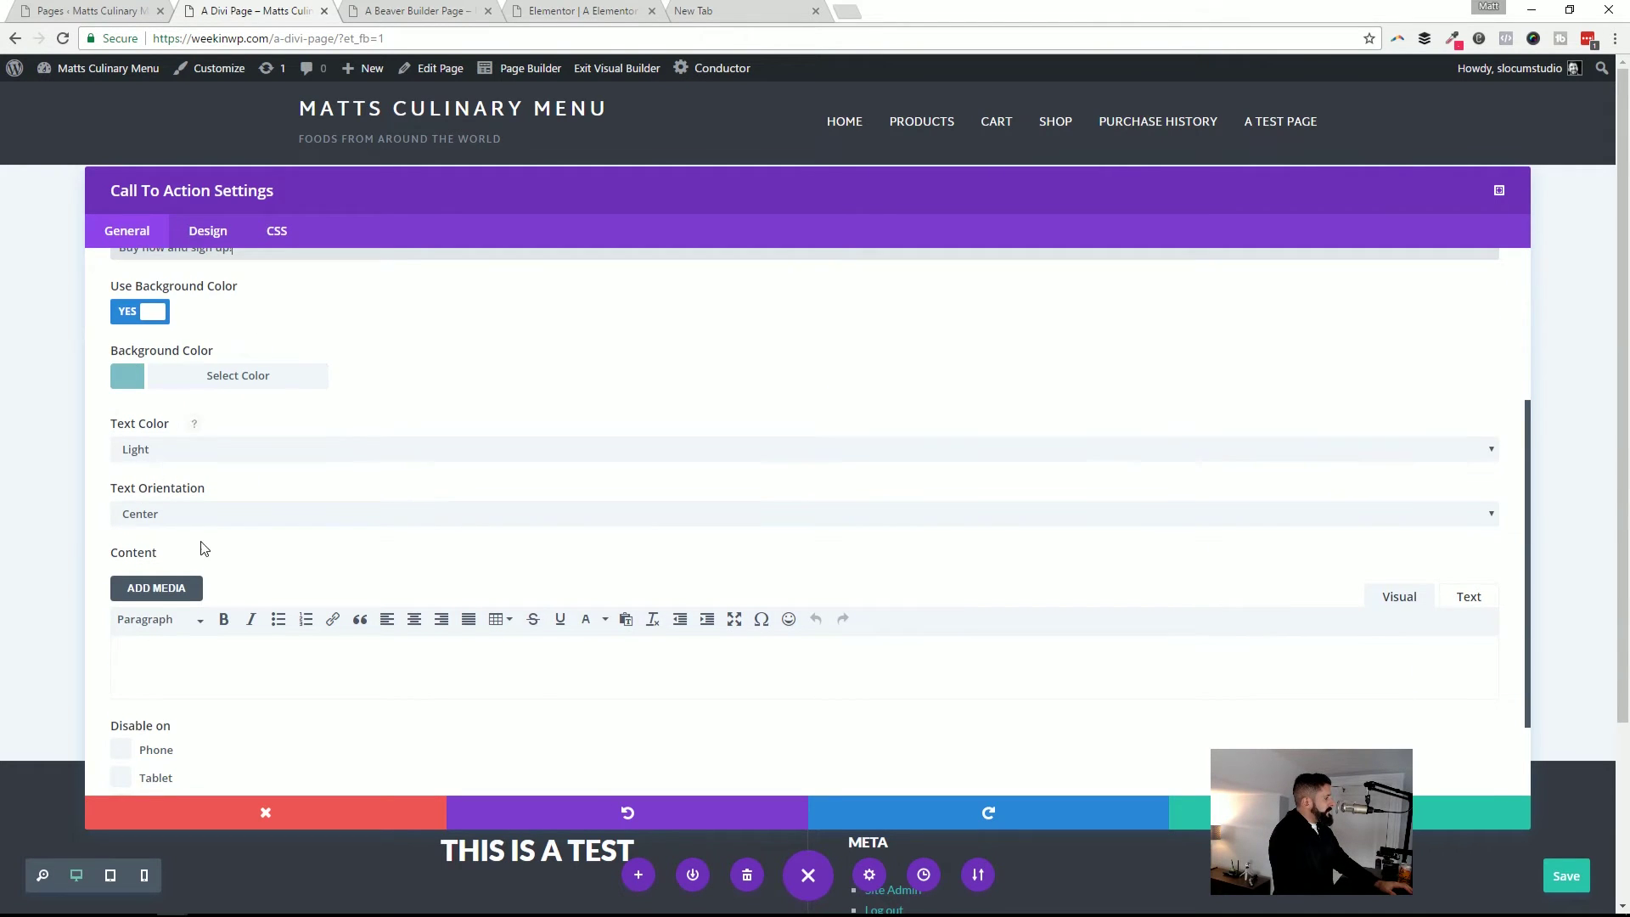
scroll(204, 549, "down", 1)
type("his is ")
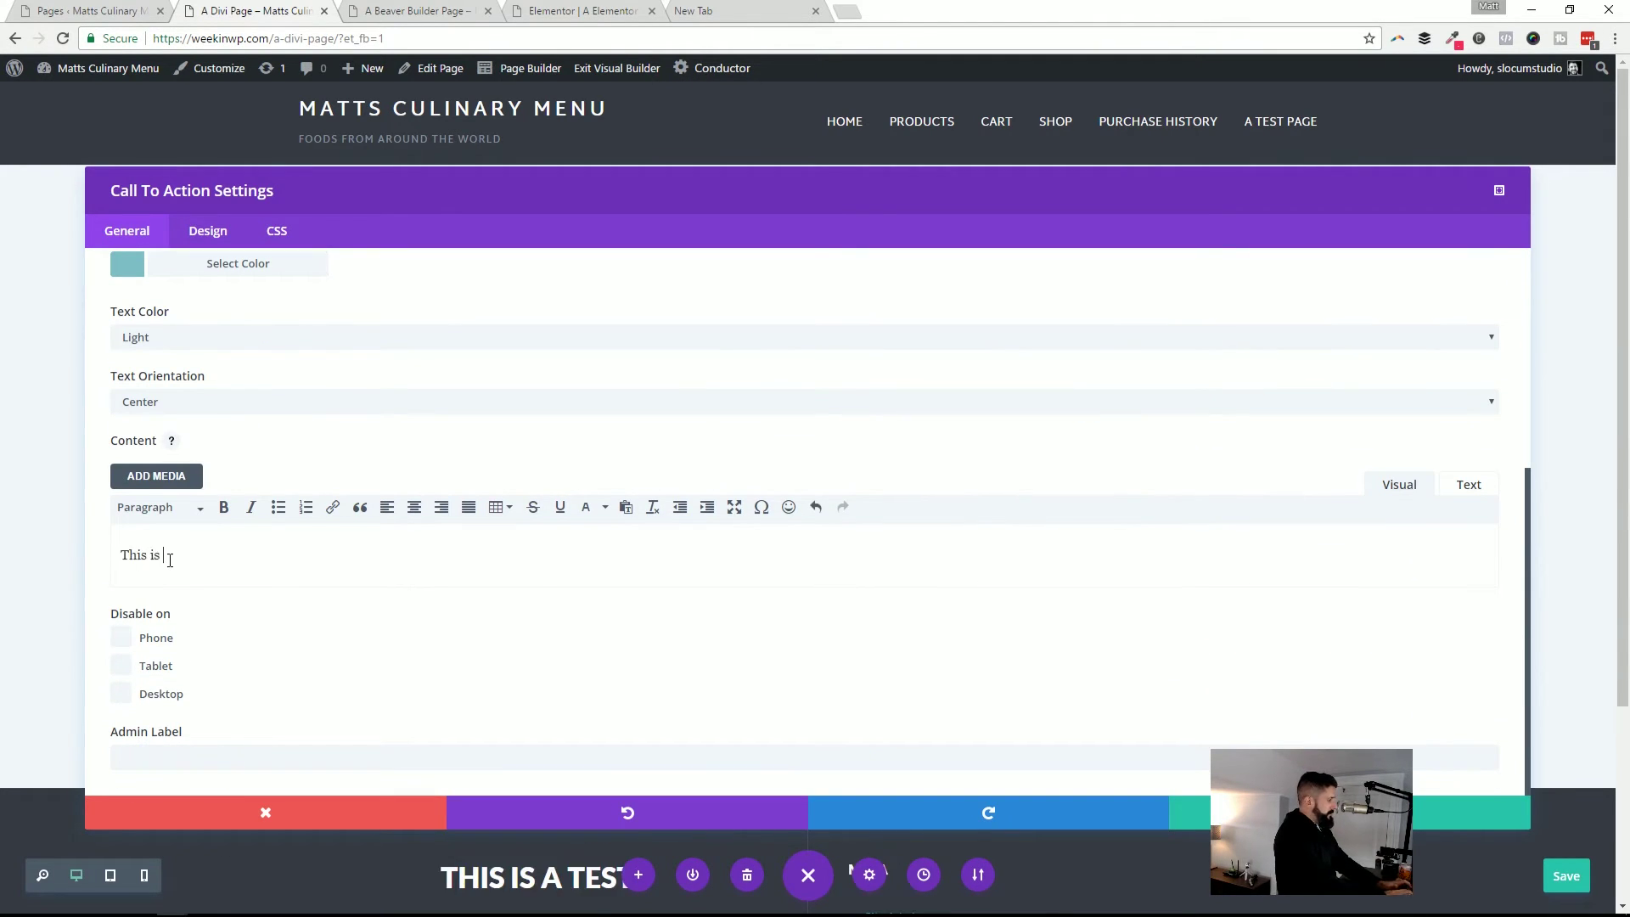
type("our big welcome")
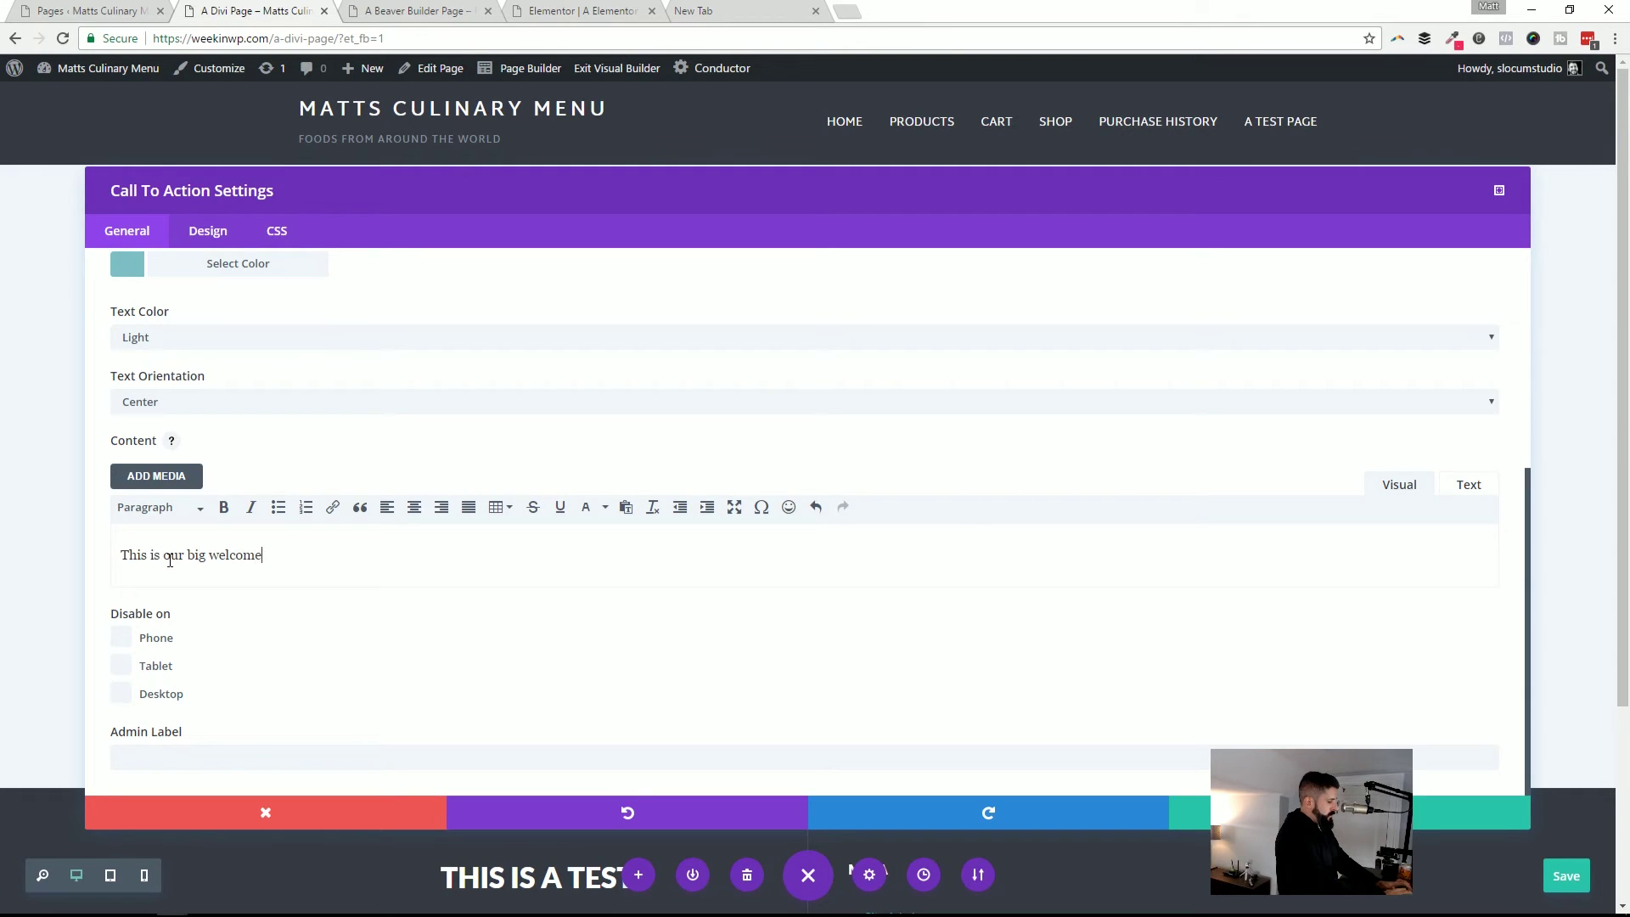
type(" hero and call to action.")
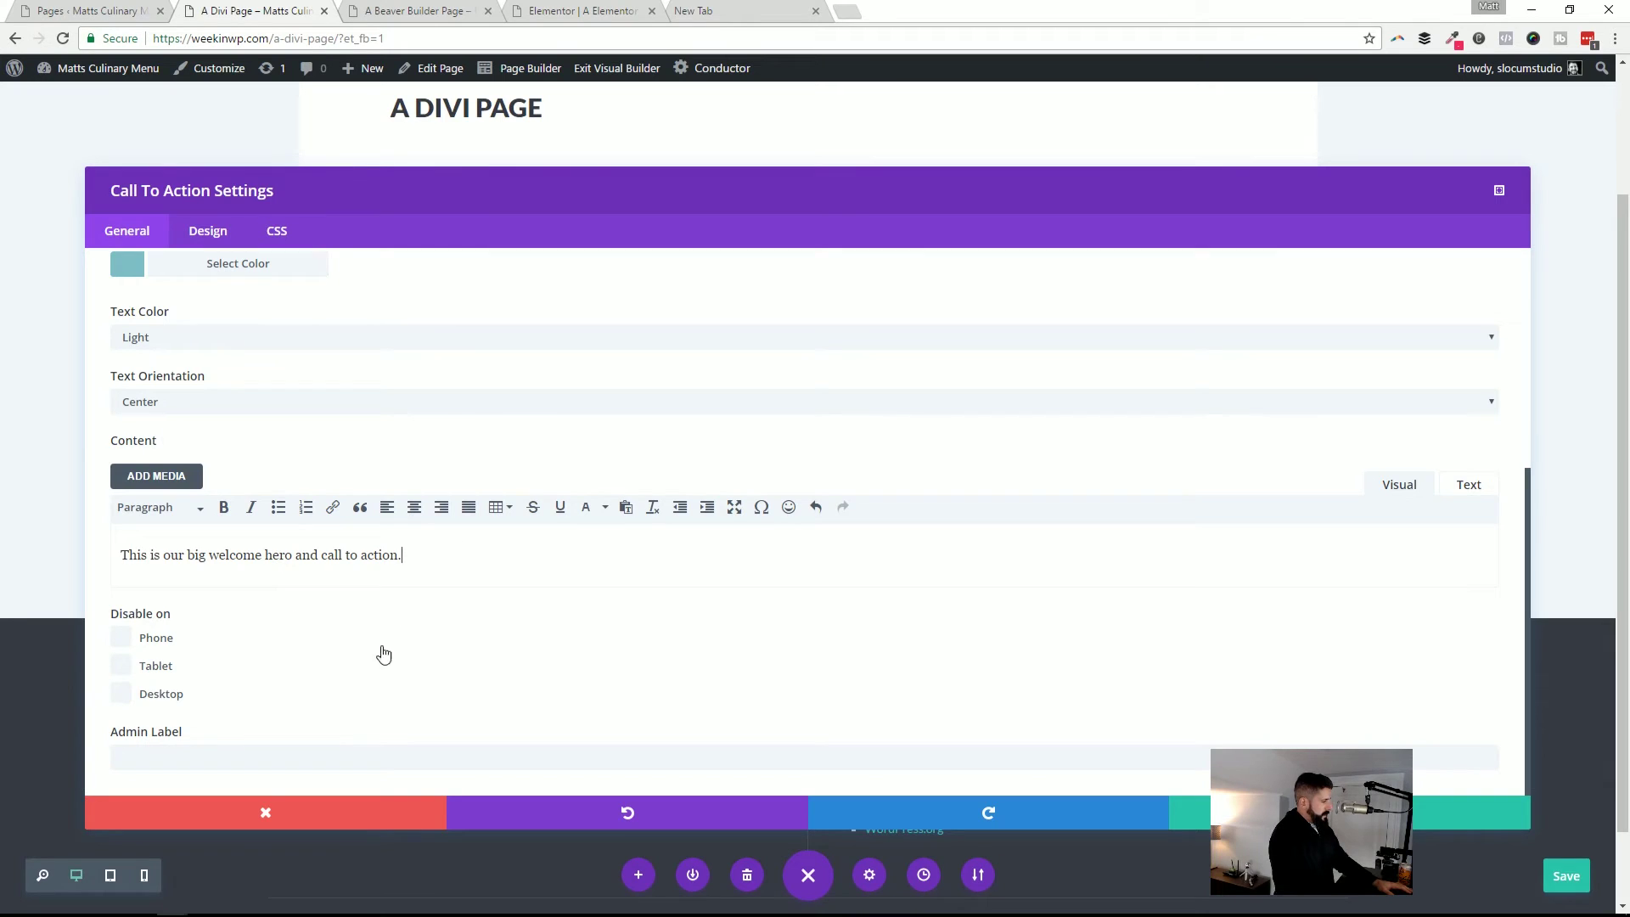
left_click(1274, 812)
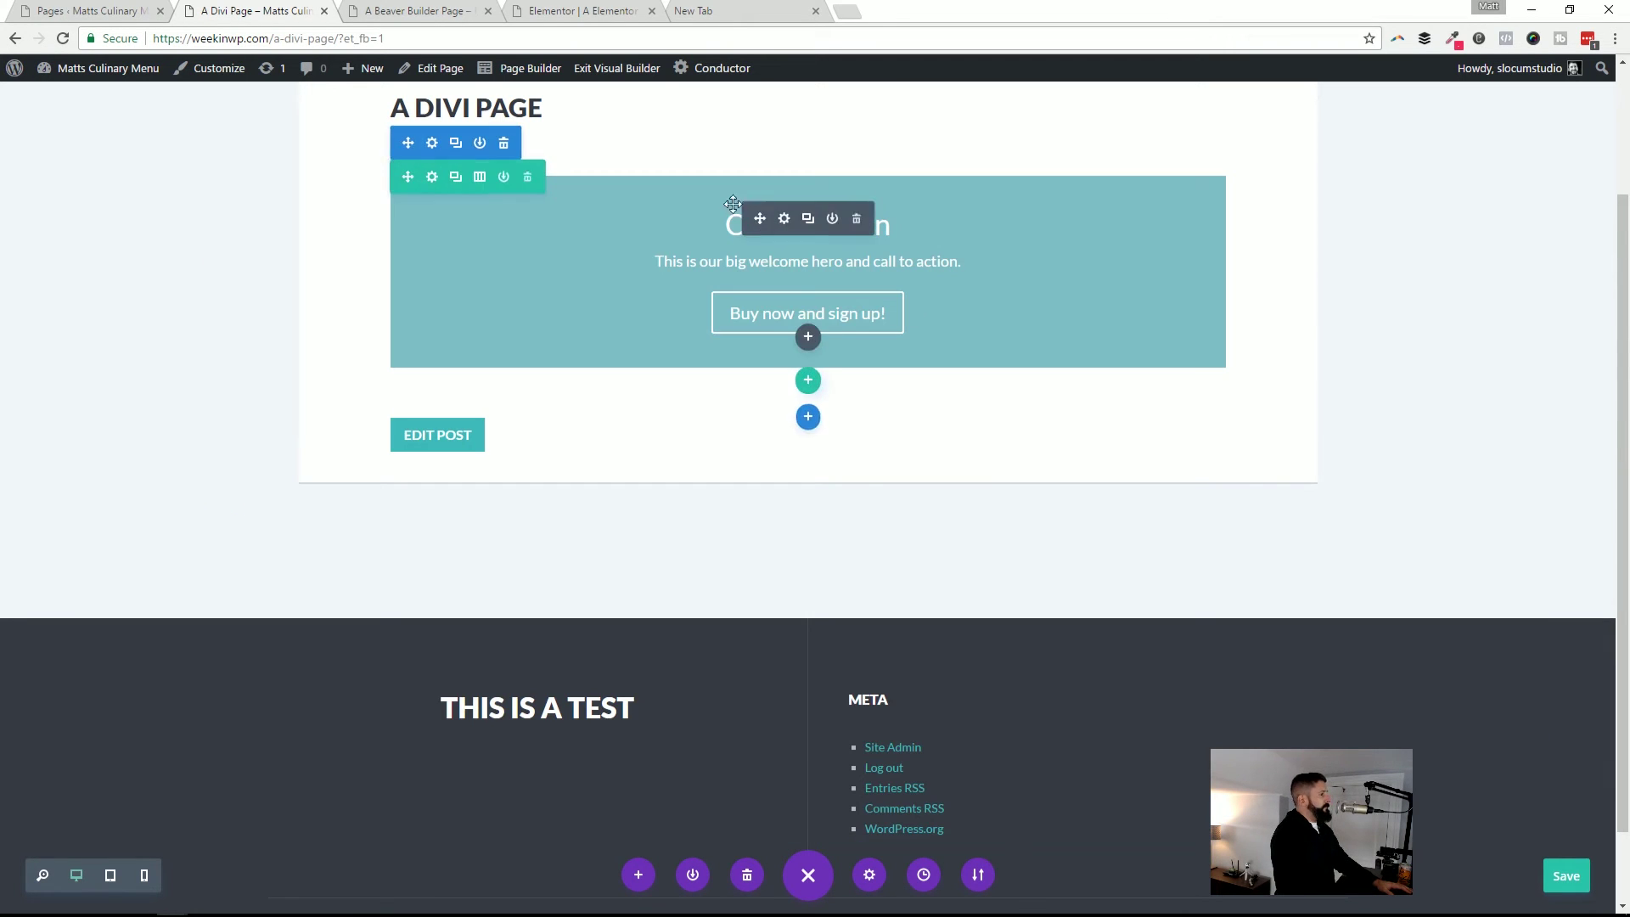
Save the page, then add a Regular section with a 1/4 + 3/4 row below the call to action
scroll(379, 345, "up", 2)
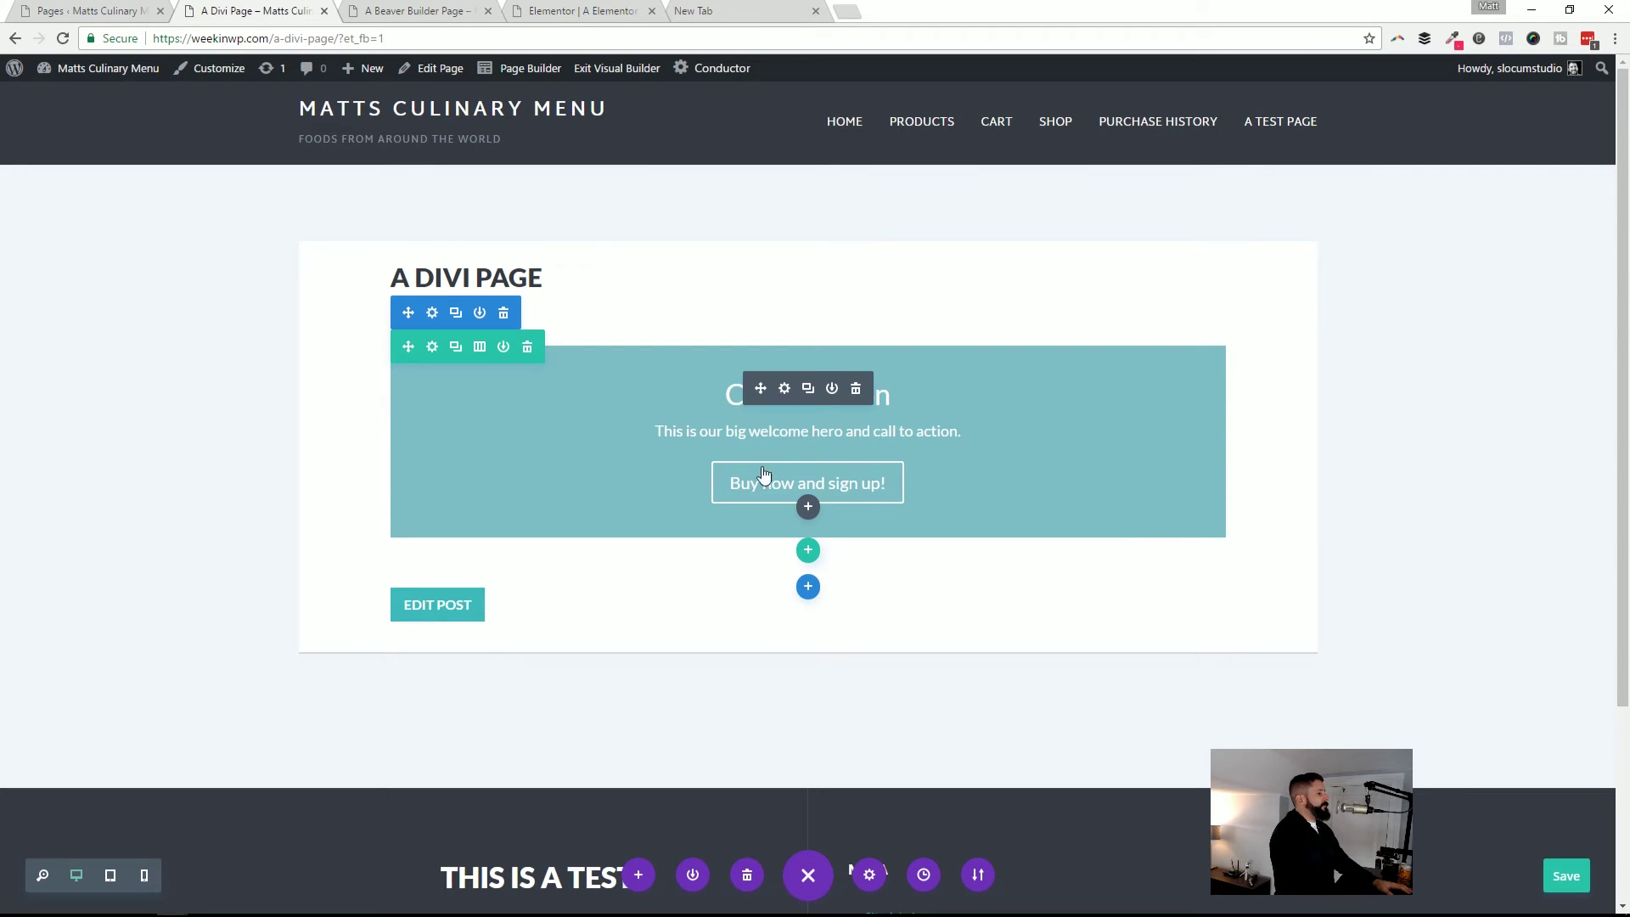
key("ctrl+s")
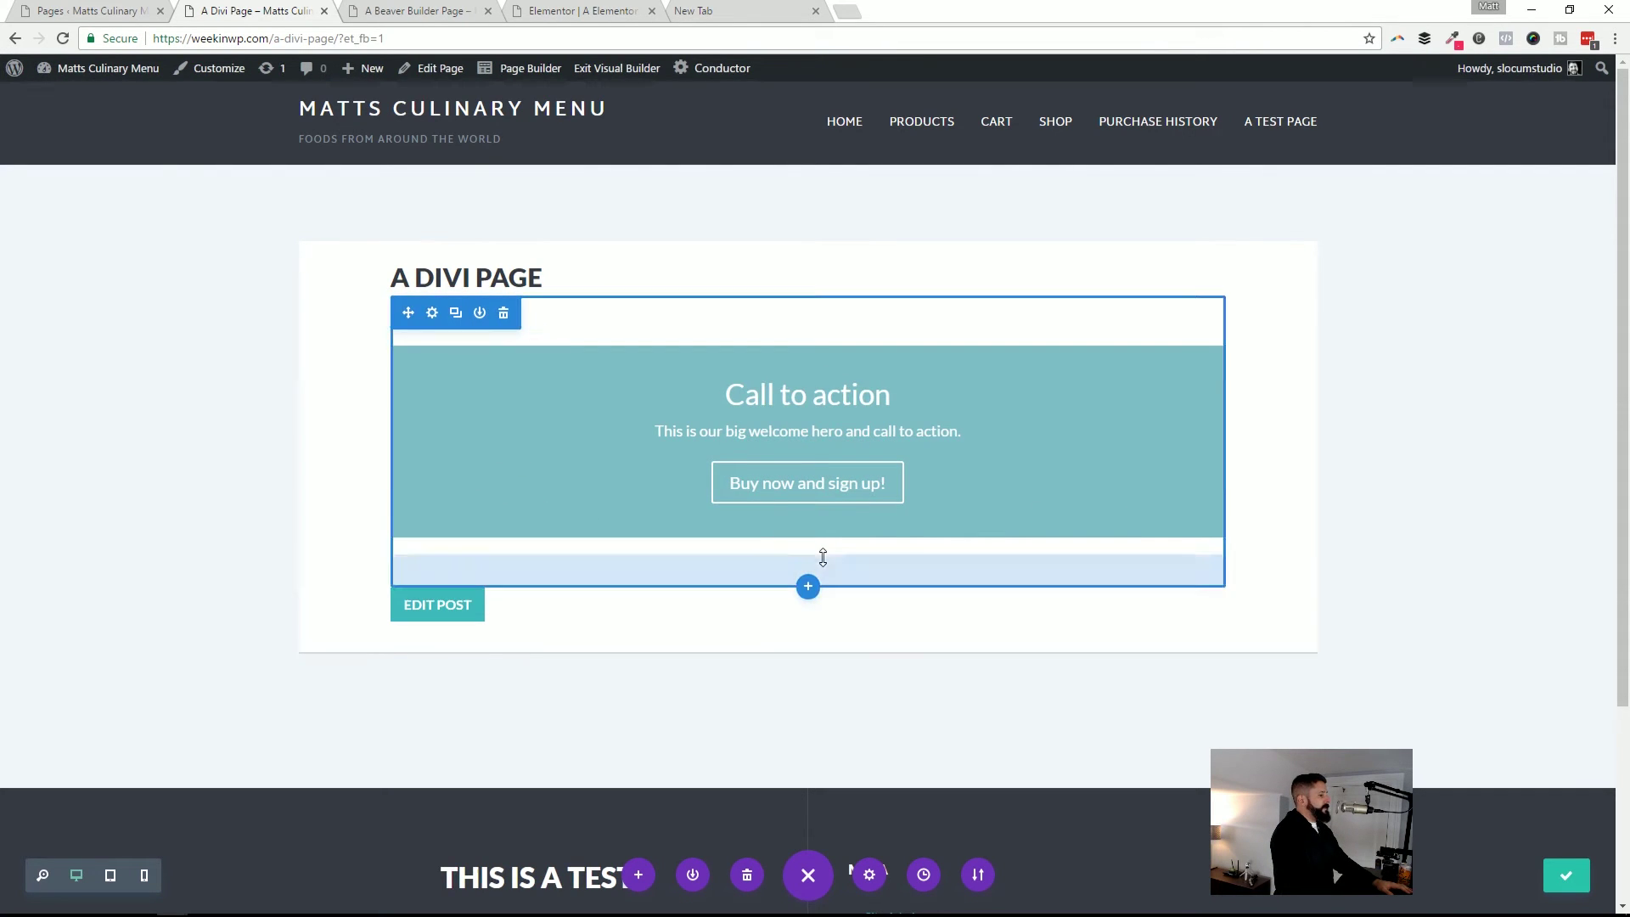
left_click(808, 552)
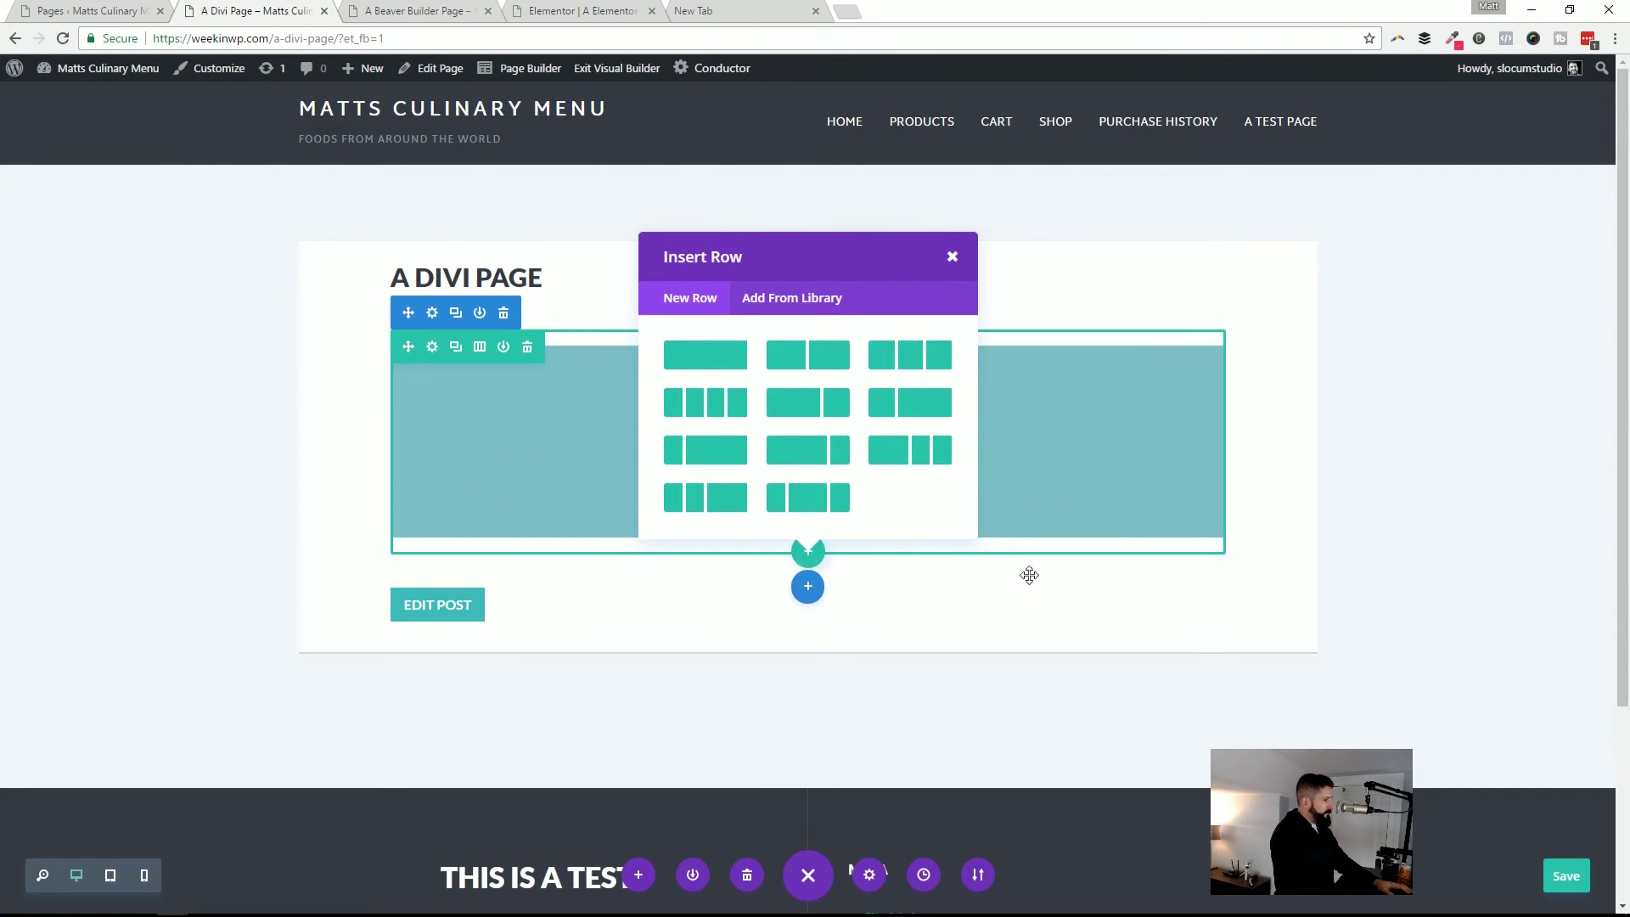
left_click(951, 256)
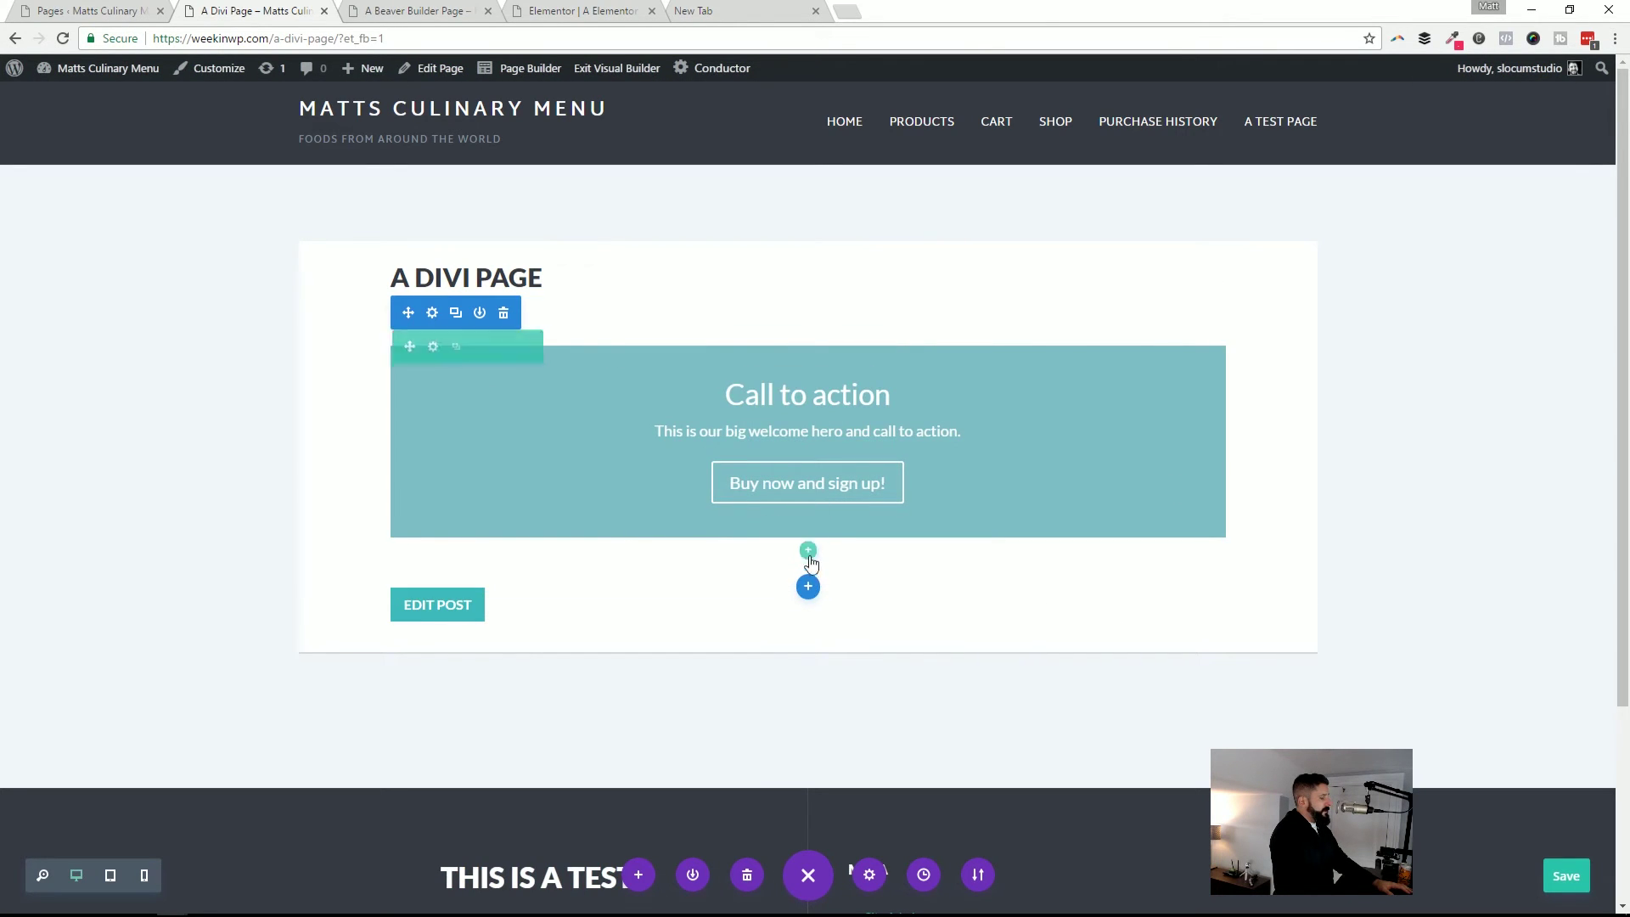
left_click(808, 586)
left_click(702, 534)
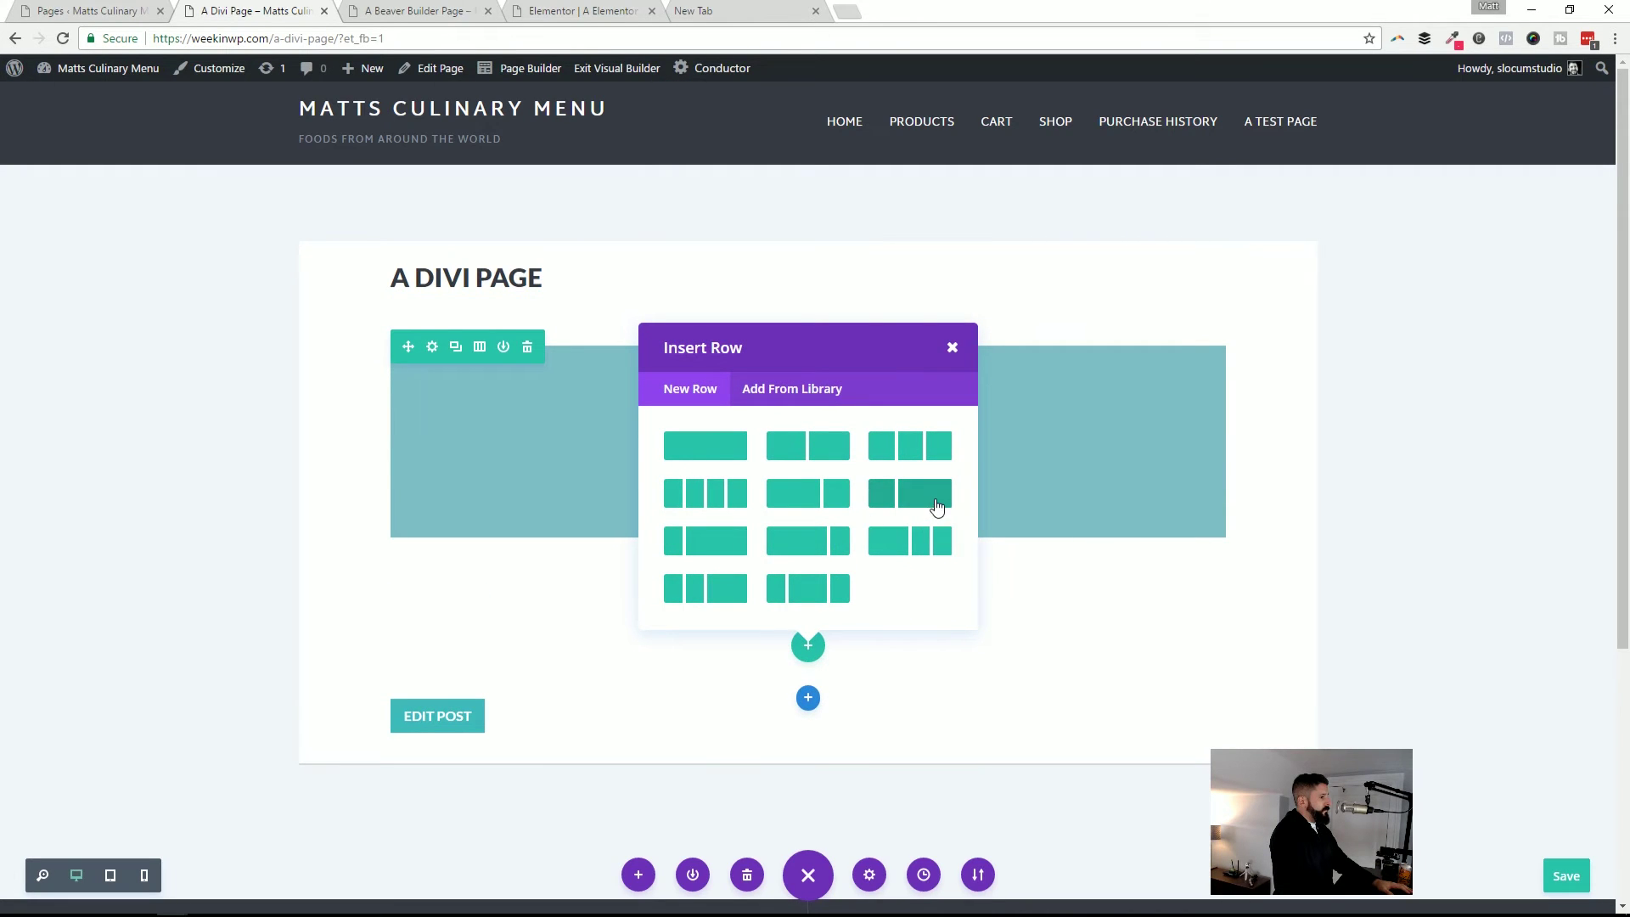
left_click(704, 543)
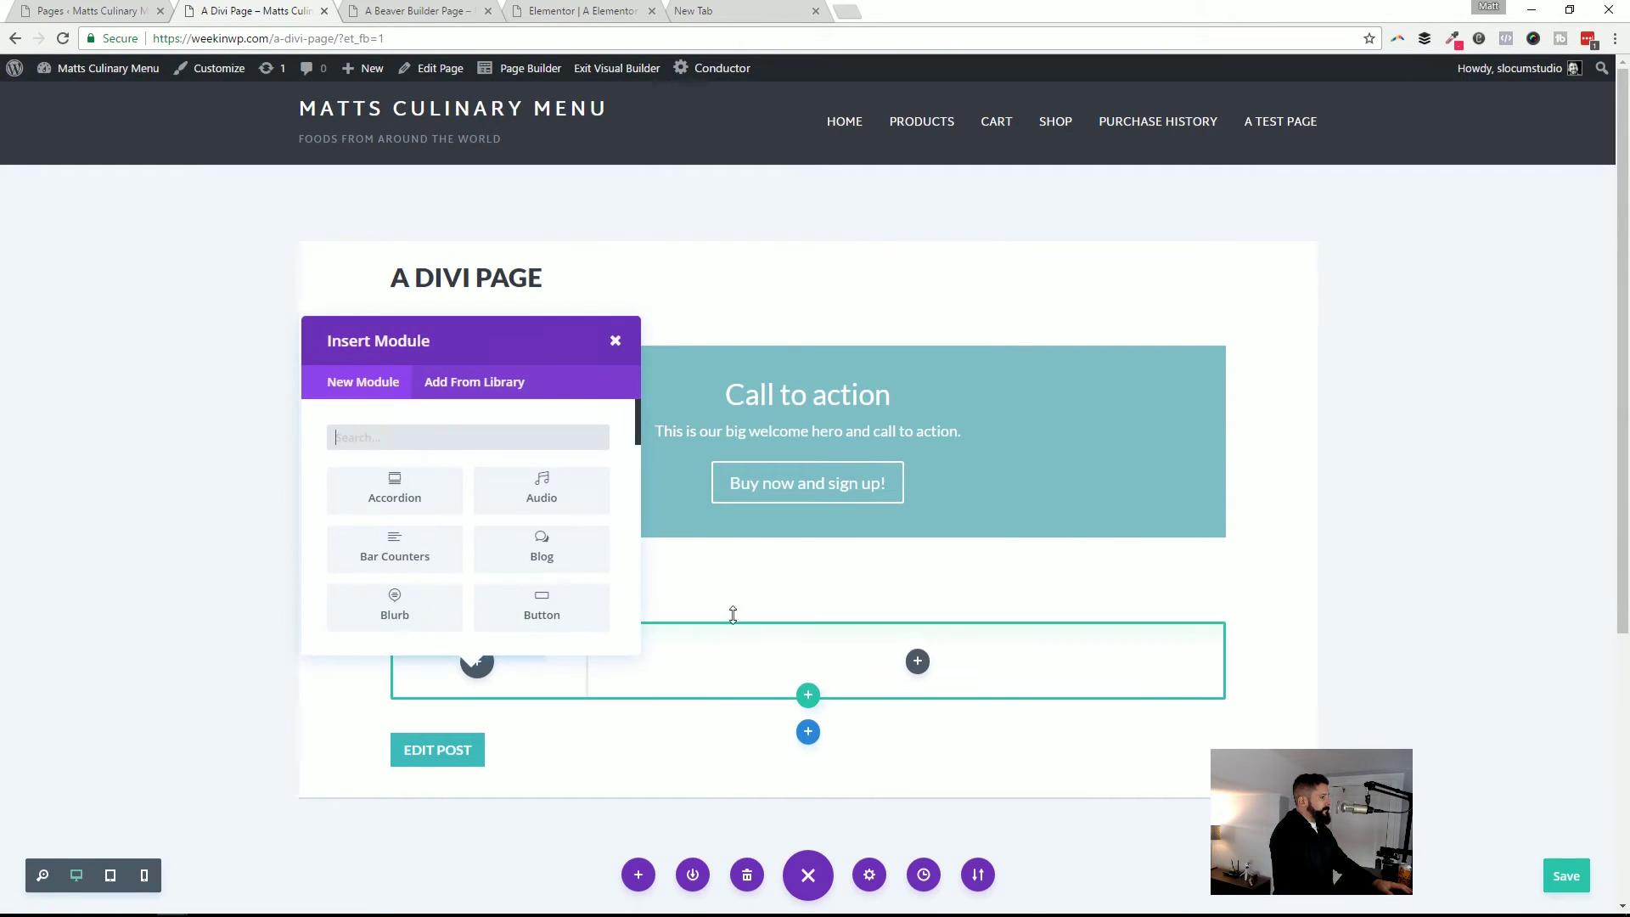
scroll(527, 501, "down", 2)
Insert an Image module showing espresso.jpg from the media library into the narrow column
scroll(462, 573, "down", 3)
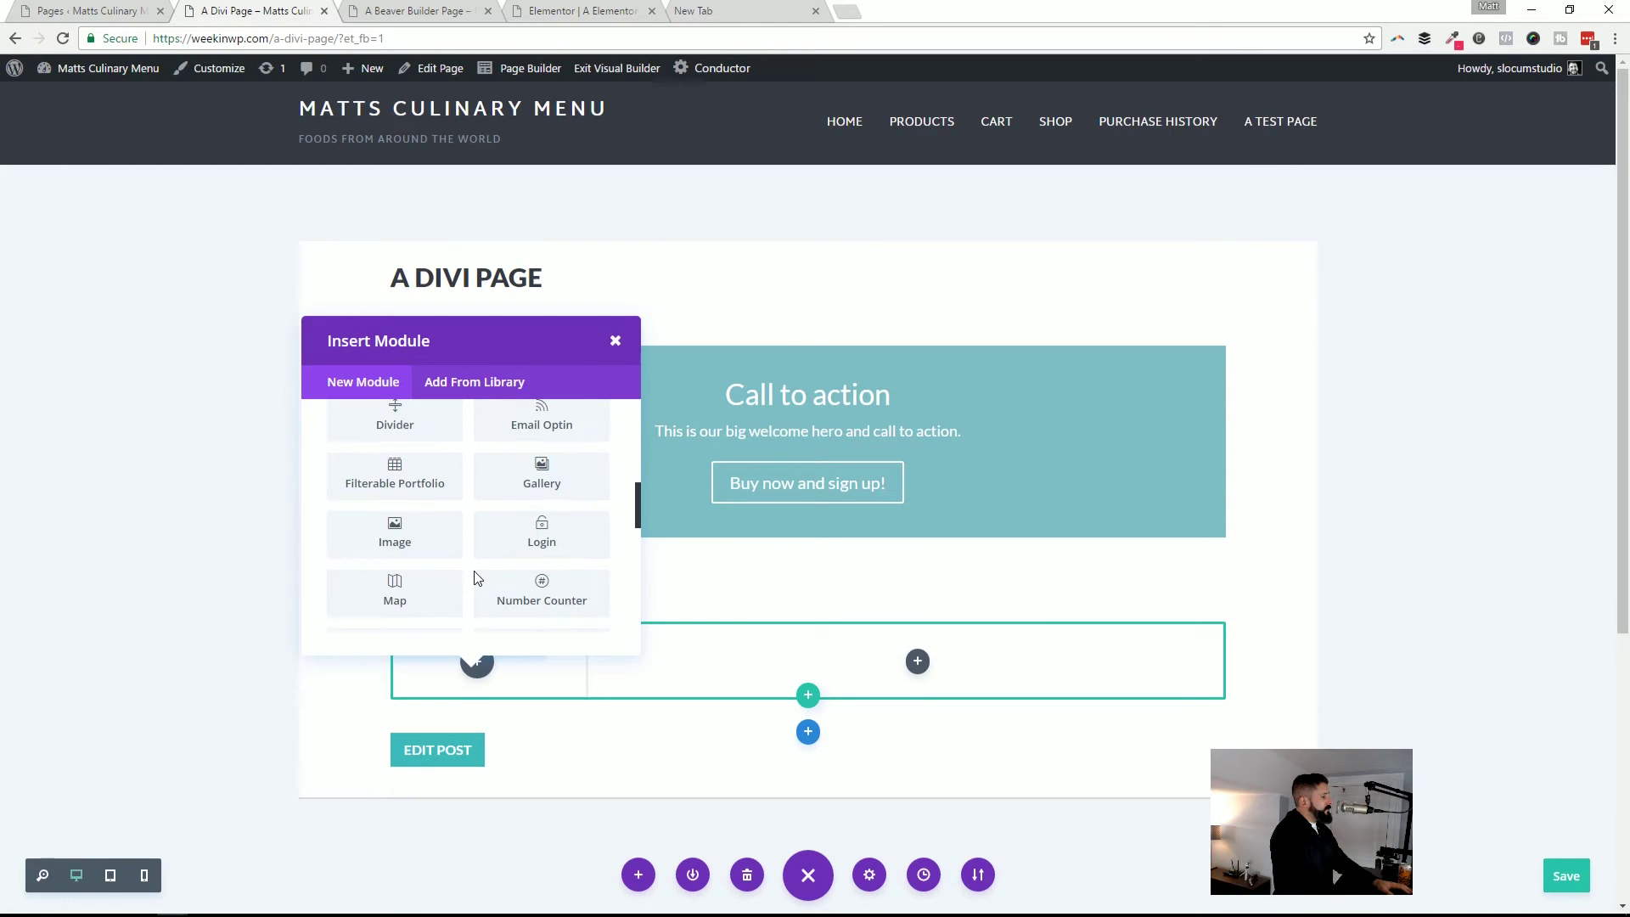
left_click(394, 539)
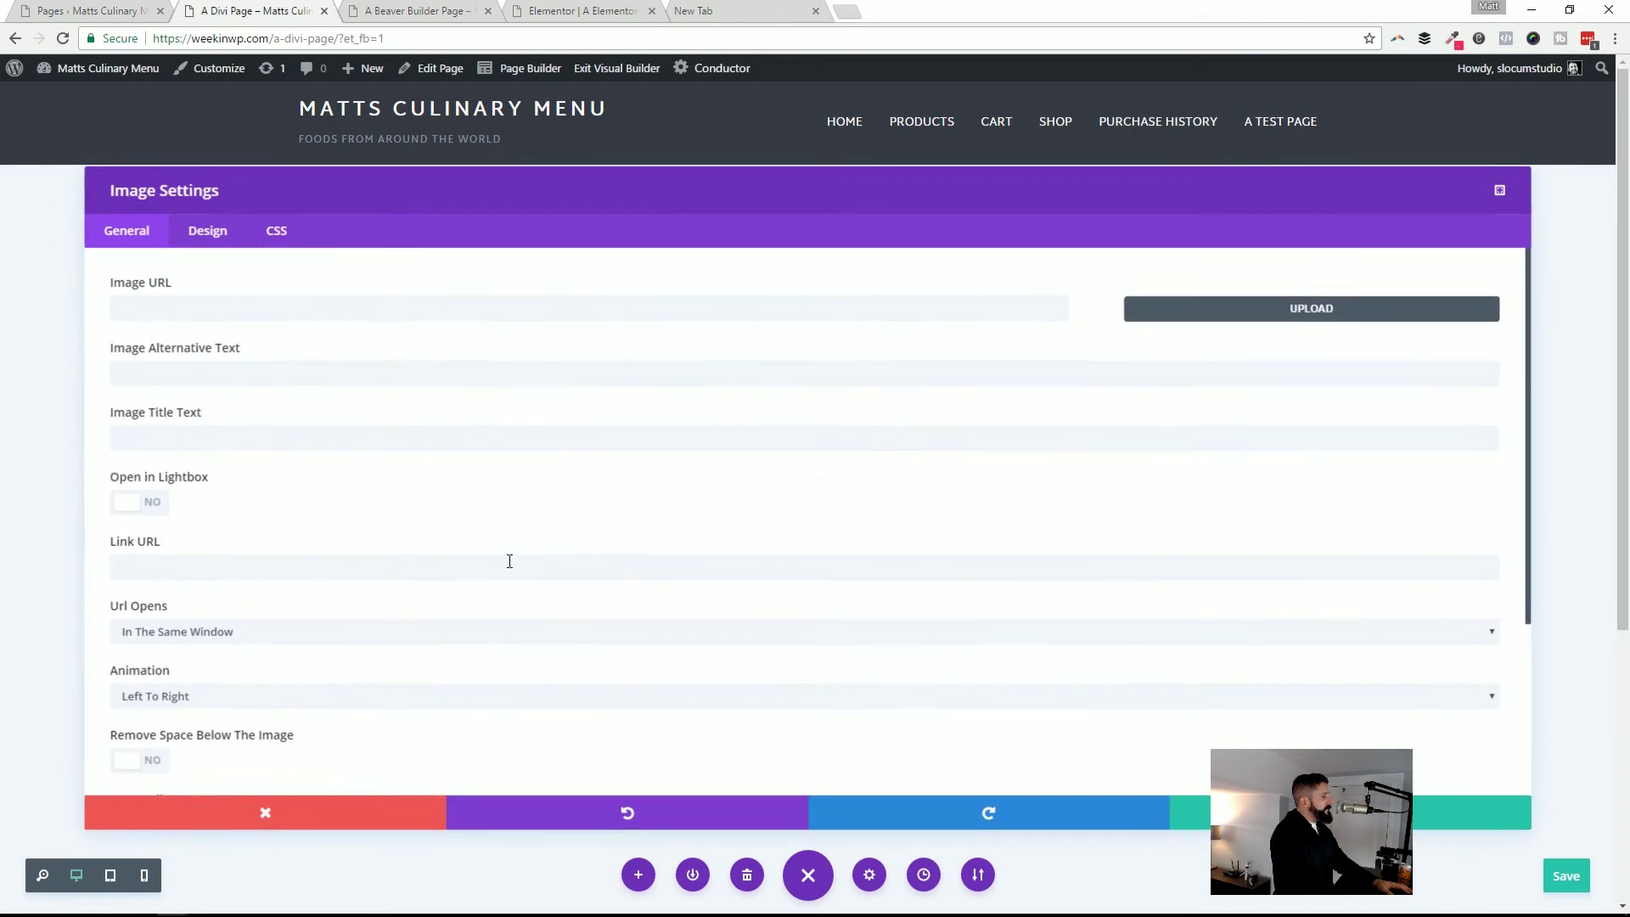
left_click(1290, 309)
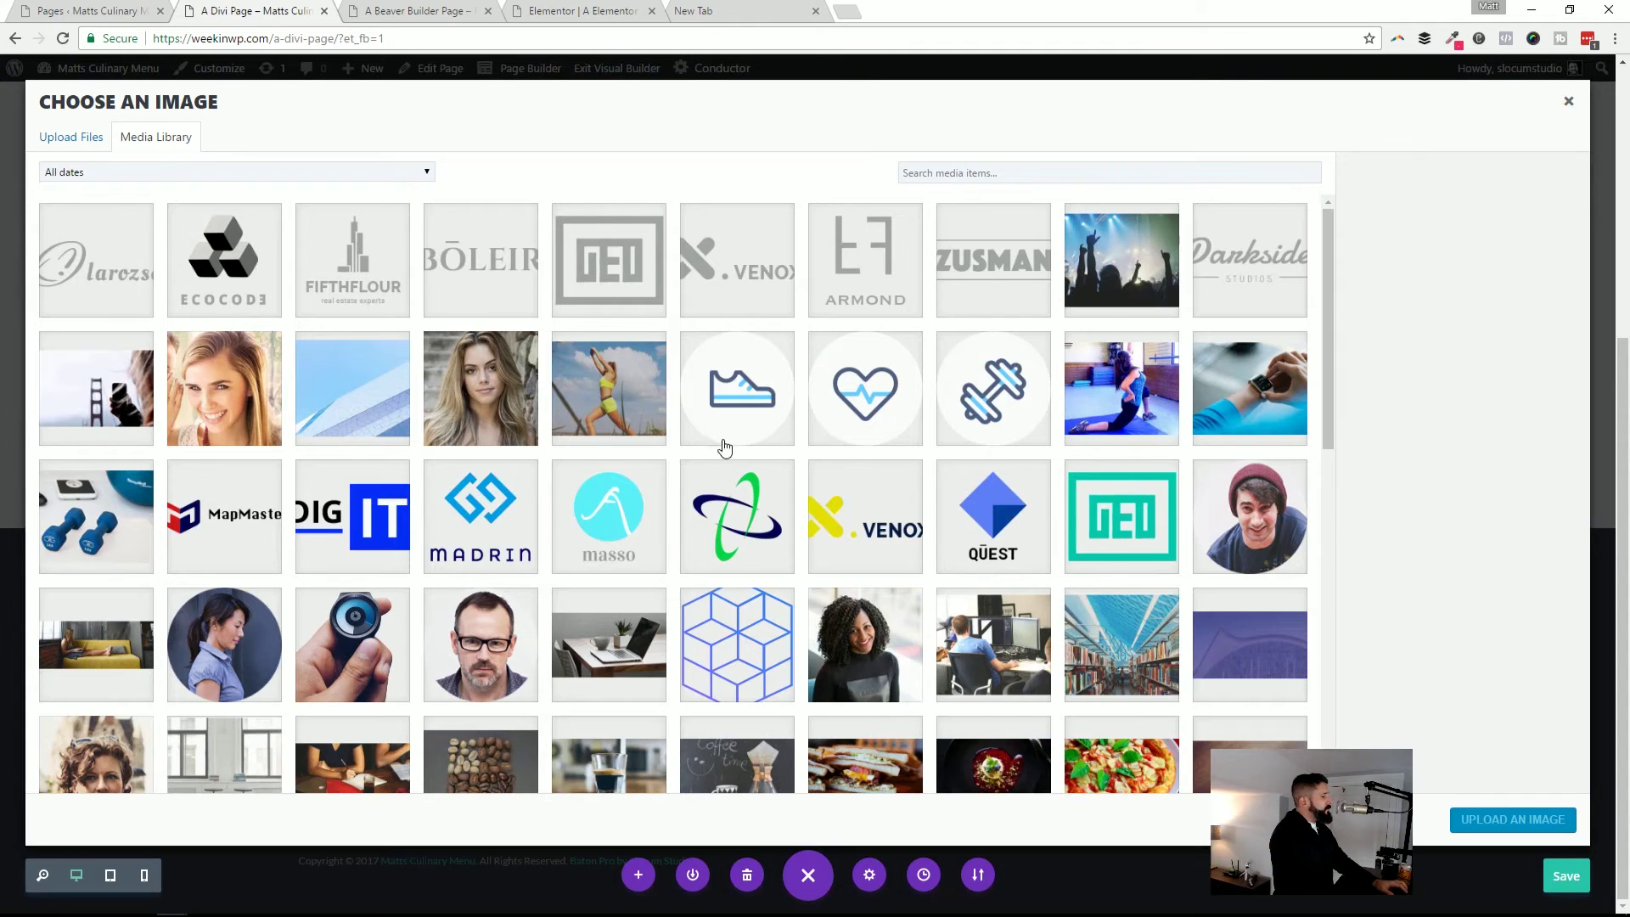
scroll(724, 448, "down", 3)
left_click(624, 534)
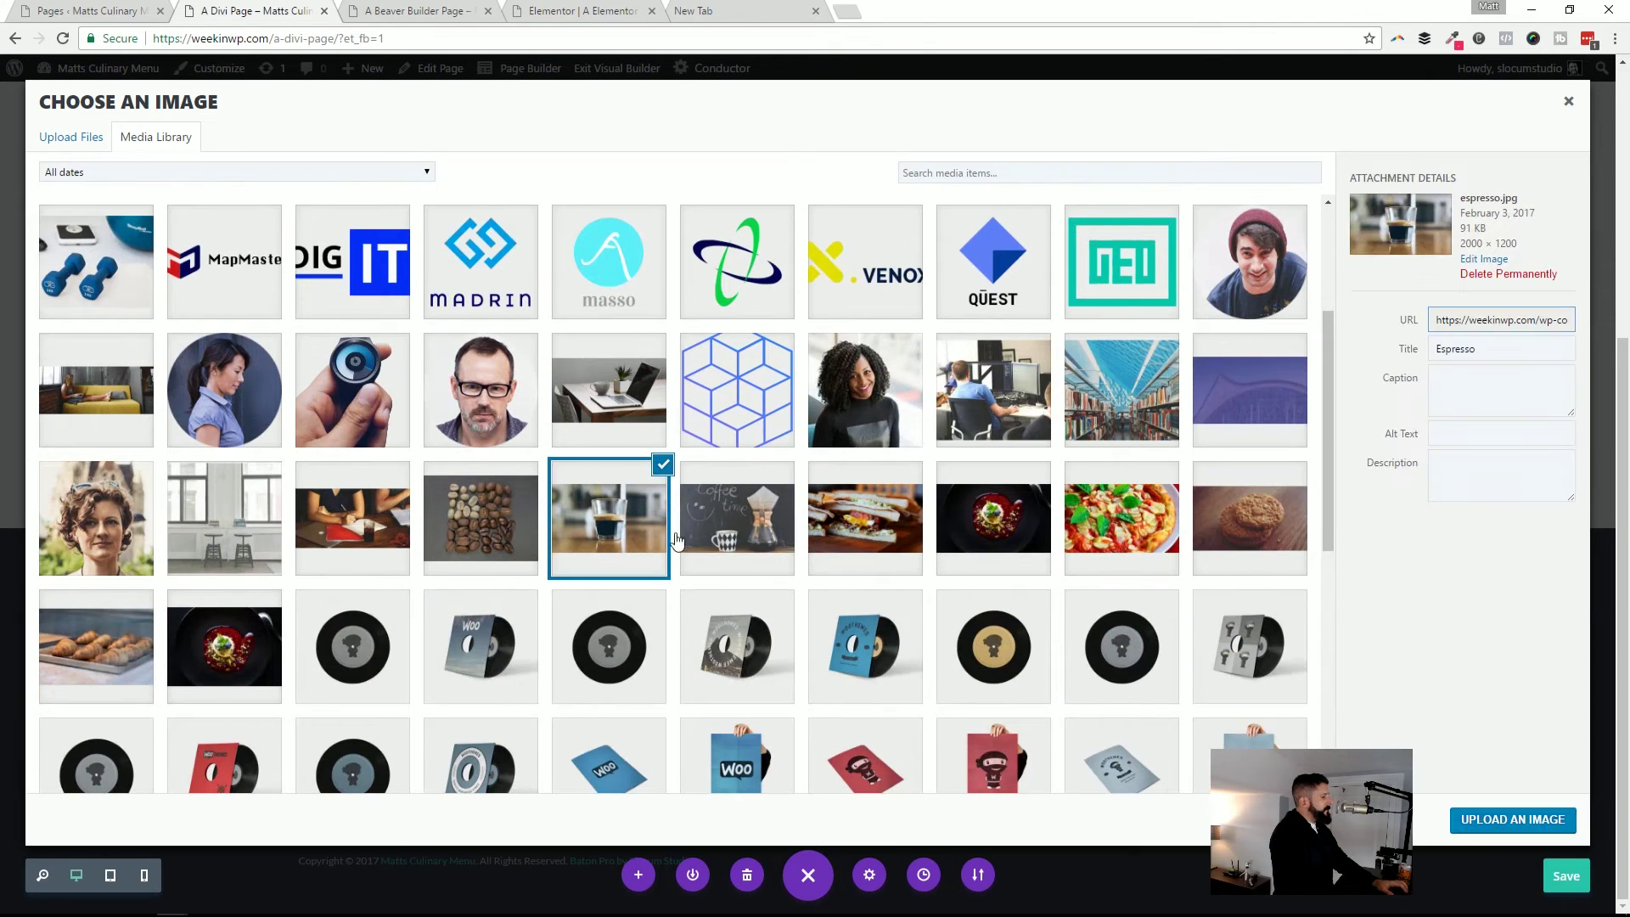
left_click(1510, 822)
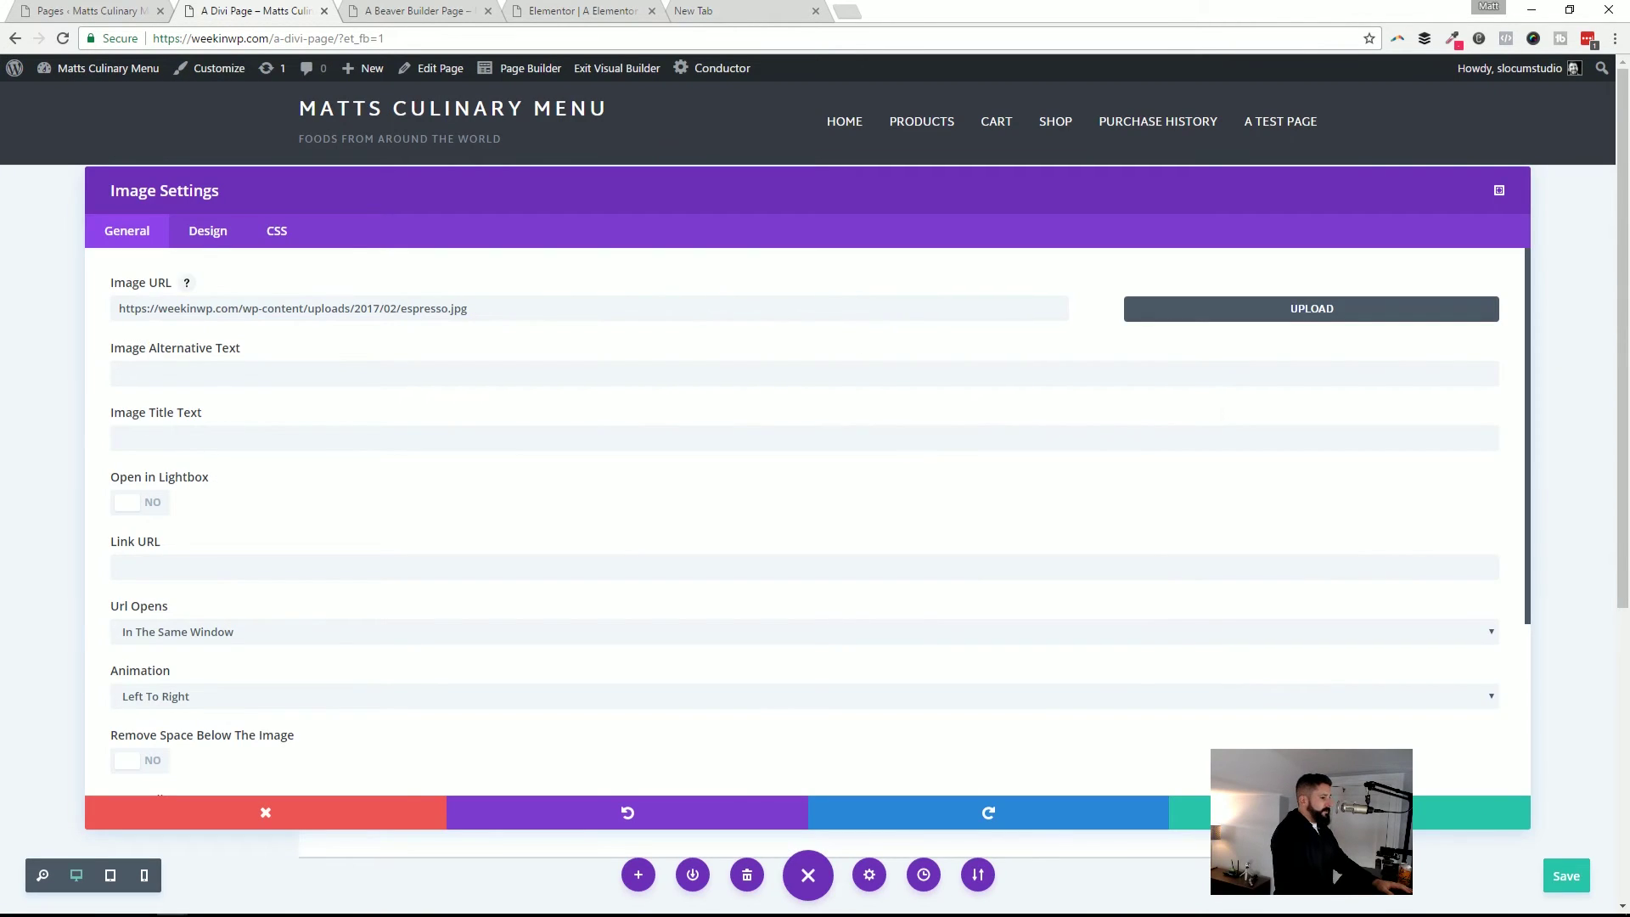
left_click(1358, 813)
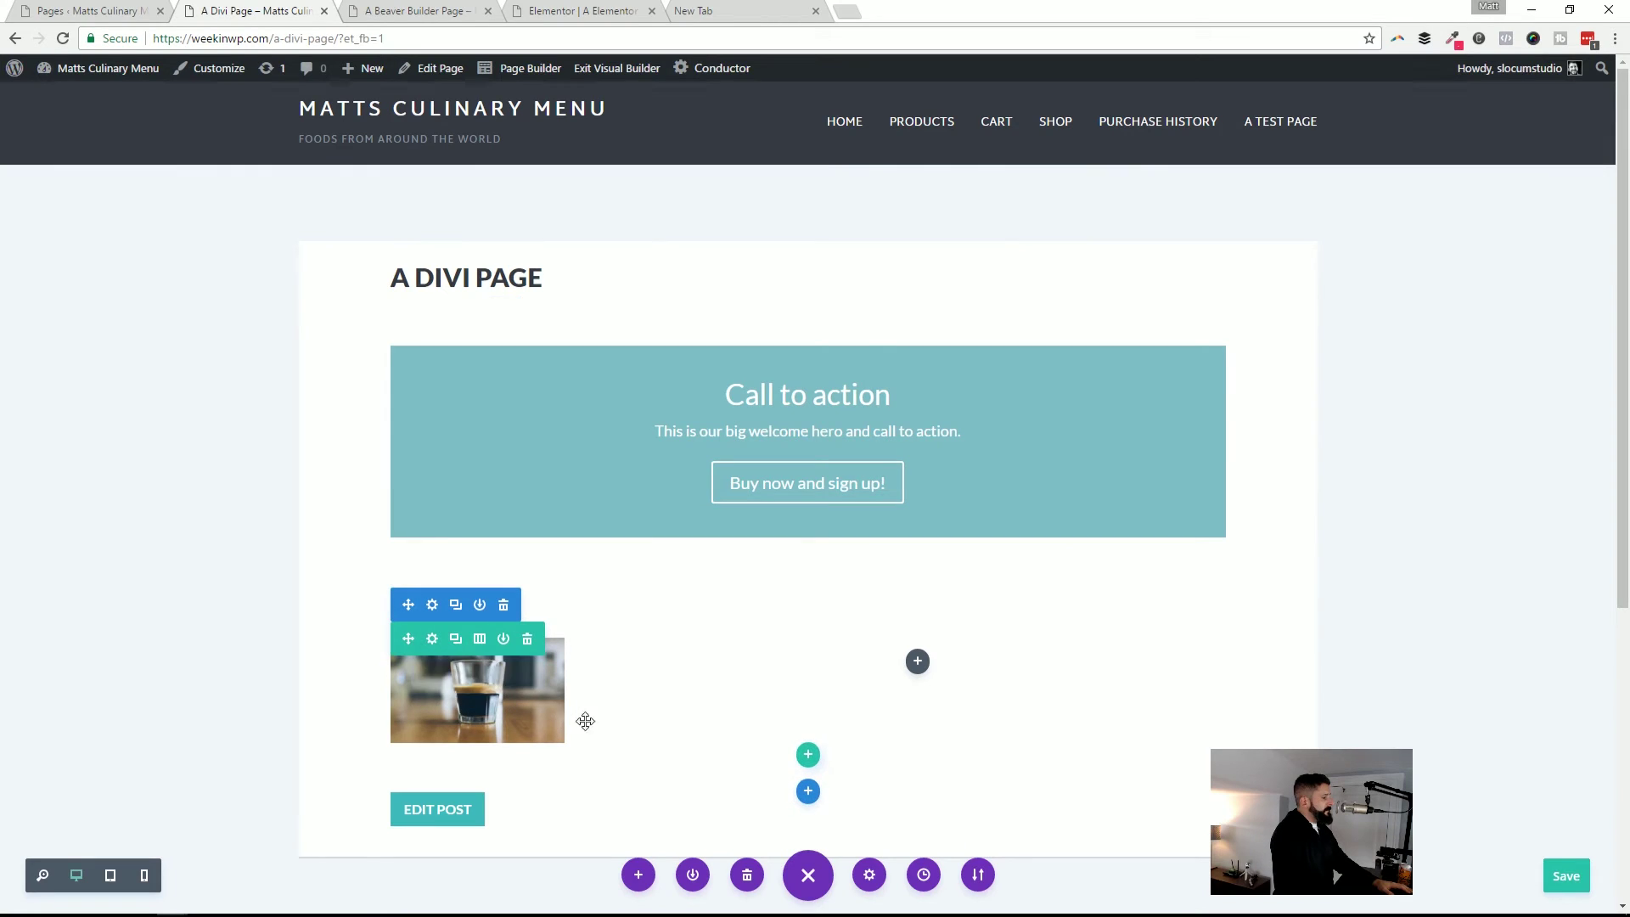
Search for 'text' in Insert Module and add a Text module to the wide column
left_click(917, 660)
scroll(900, 539, "down", 5)
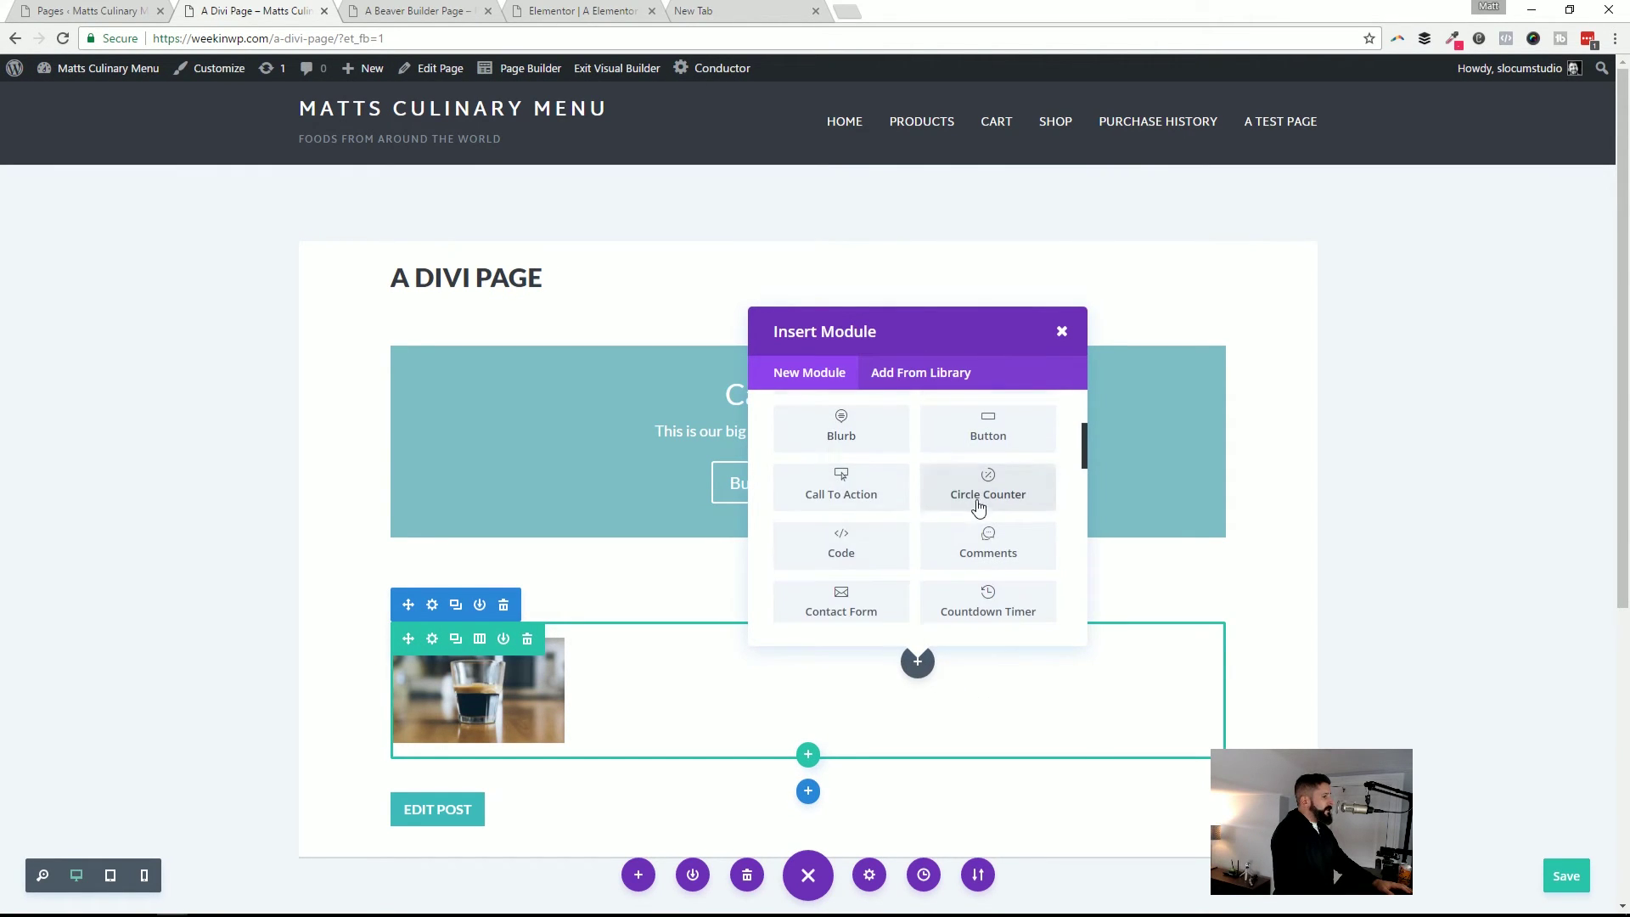
scroll(917, 522, "down", 3)
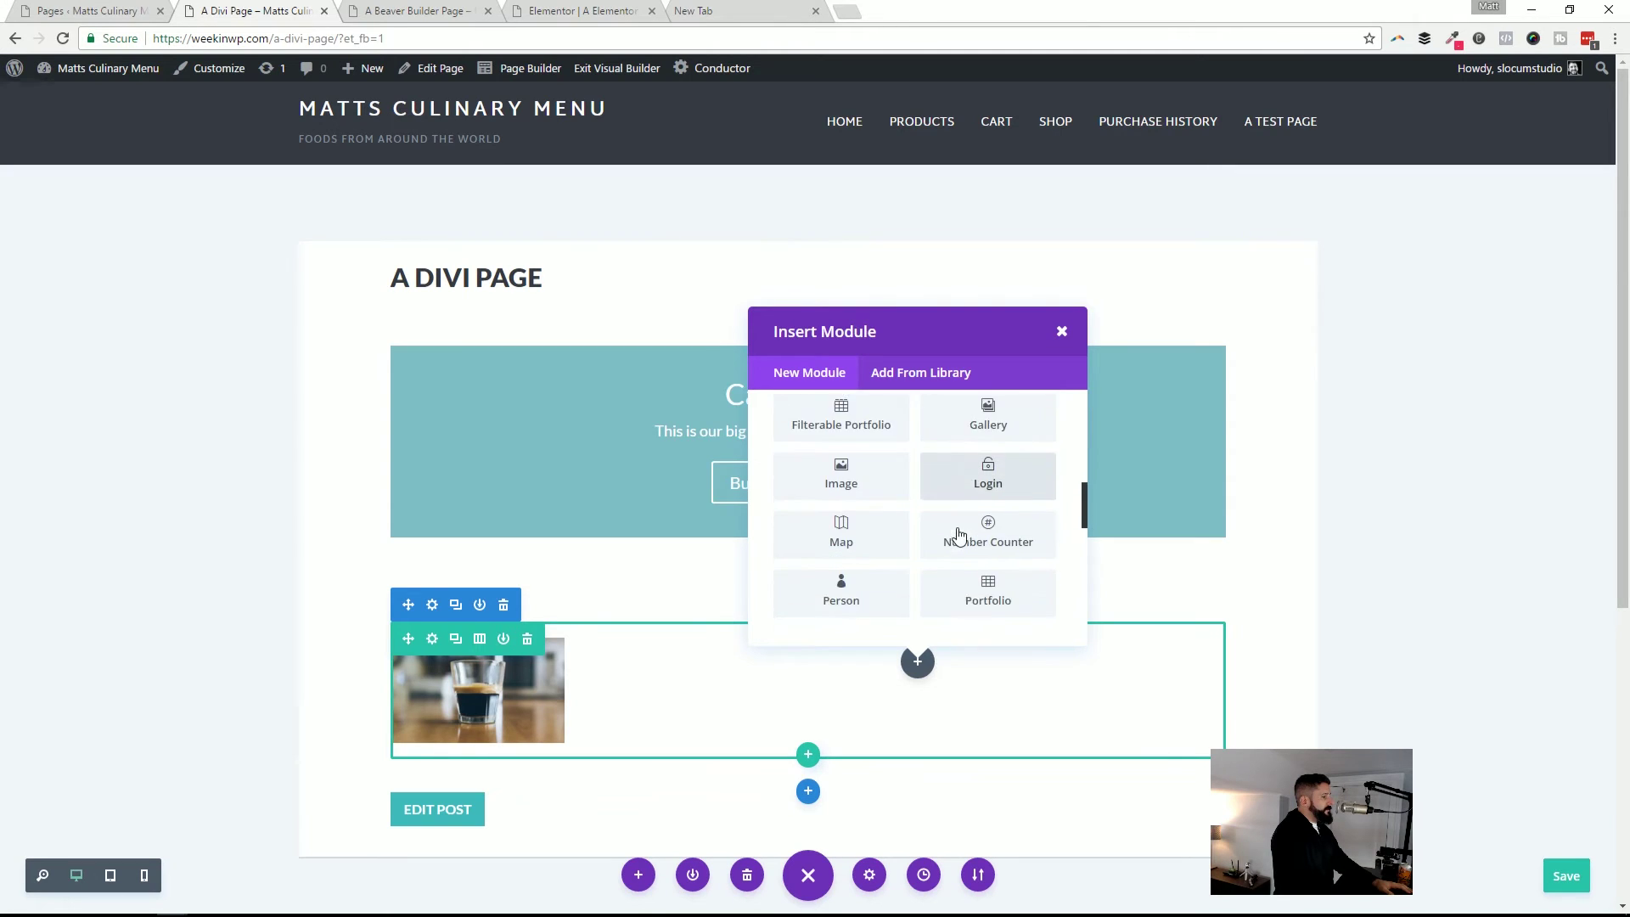
scroll(929, 531, "down", 2)
scroll(1006, 530, "up", 5)
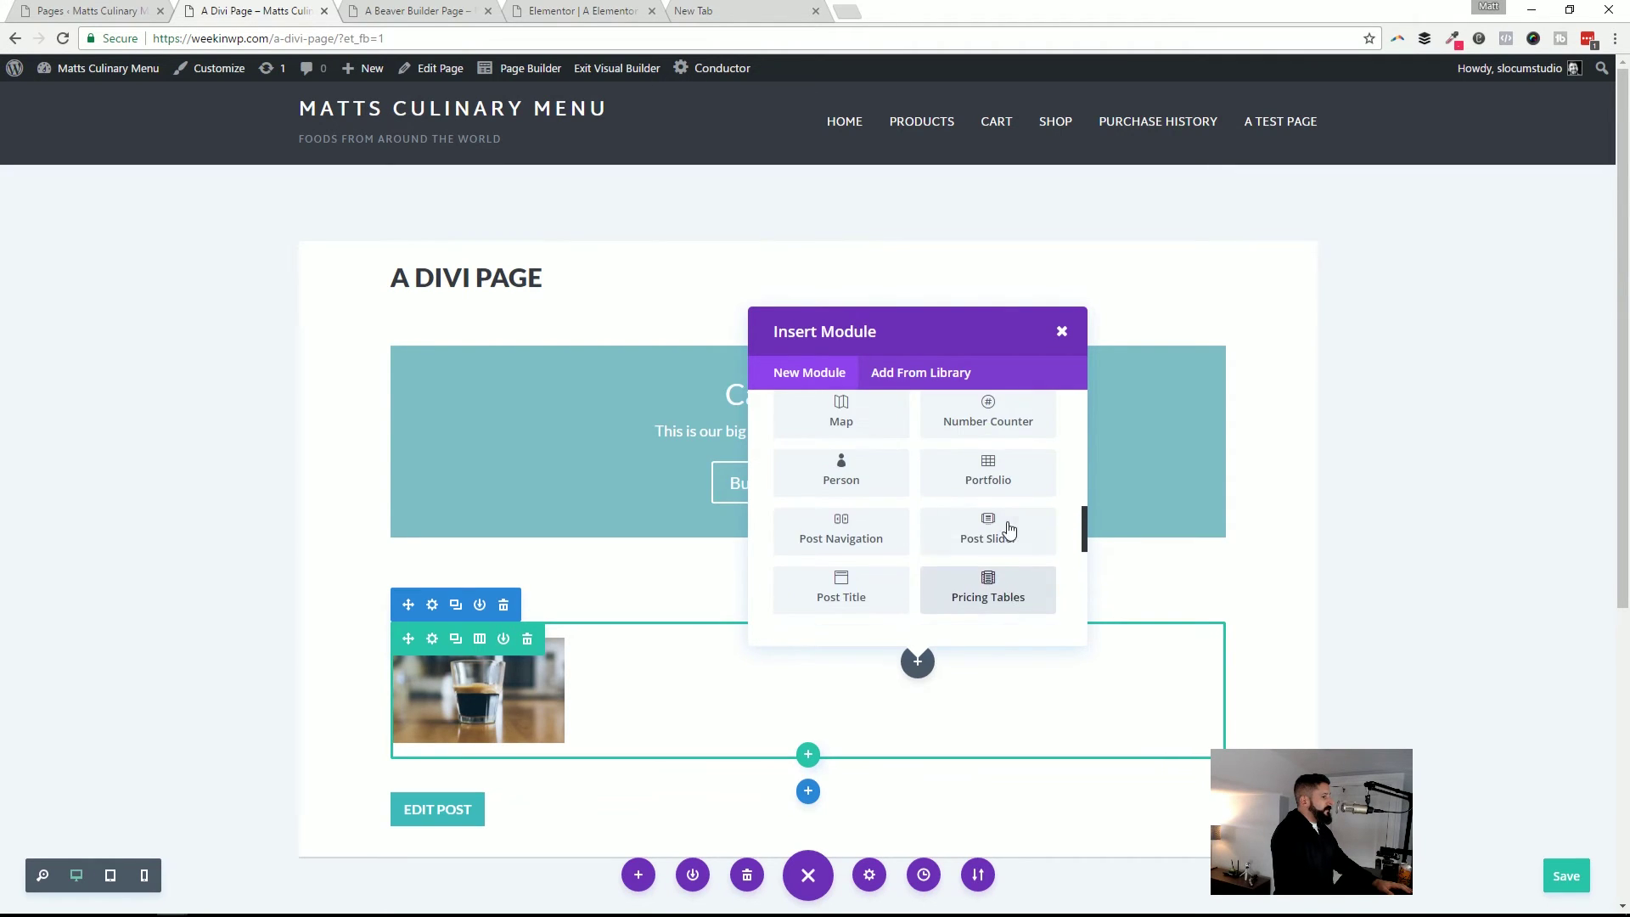
scroll(997, 528, "up", 3)
type("tes")
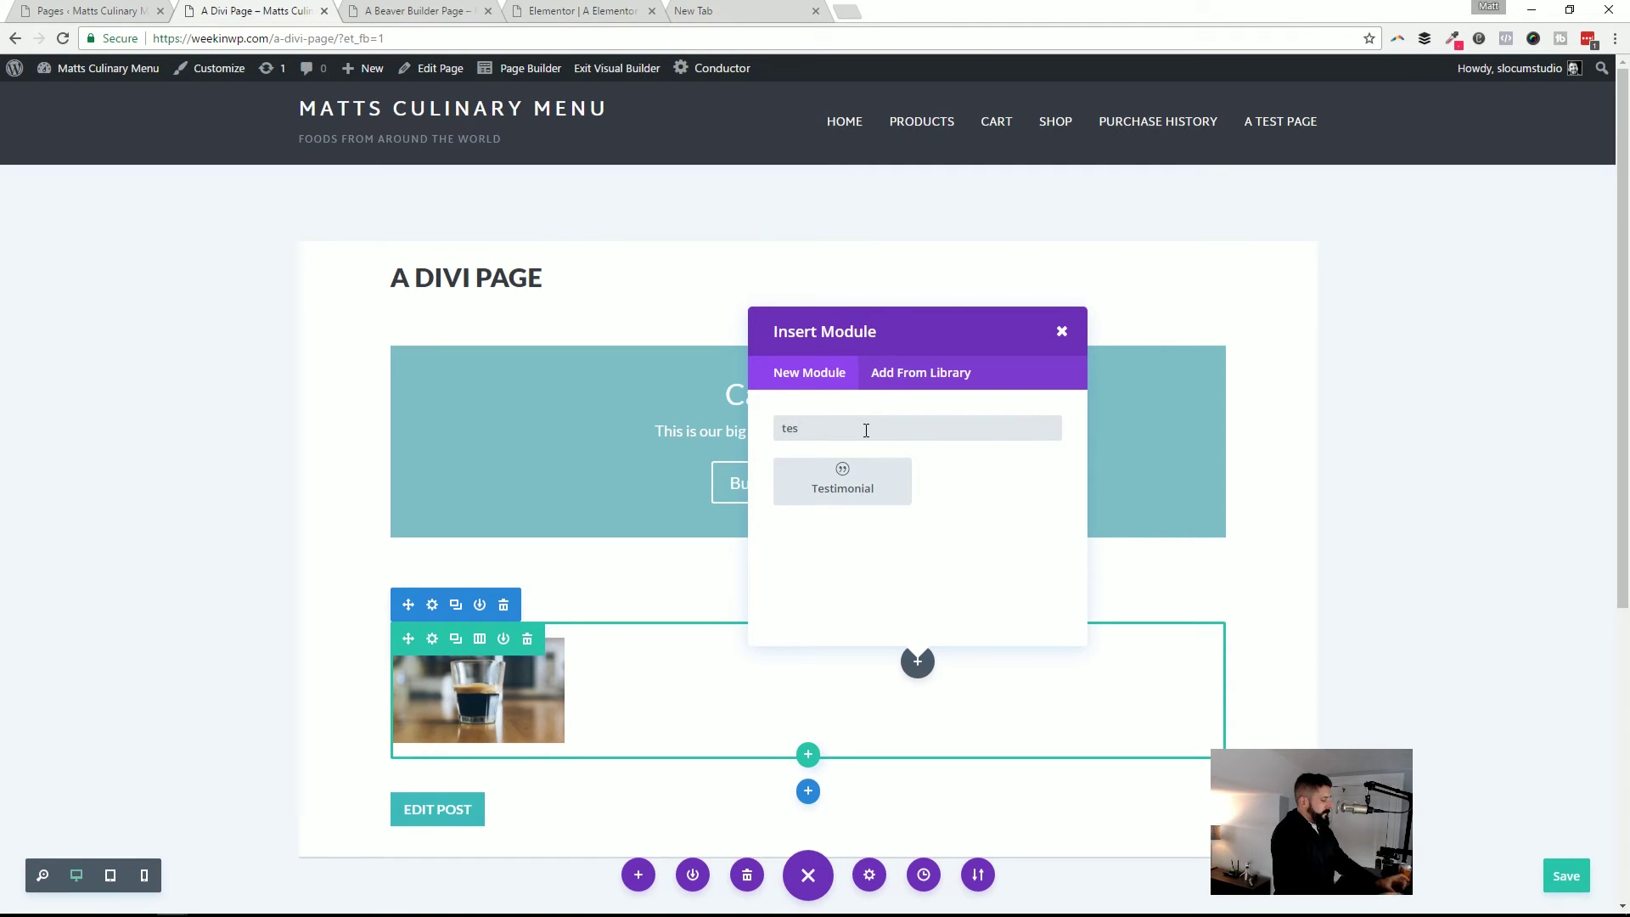
key("BackSpace")
type("x")
left_click(857, 475)
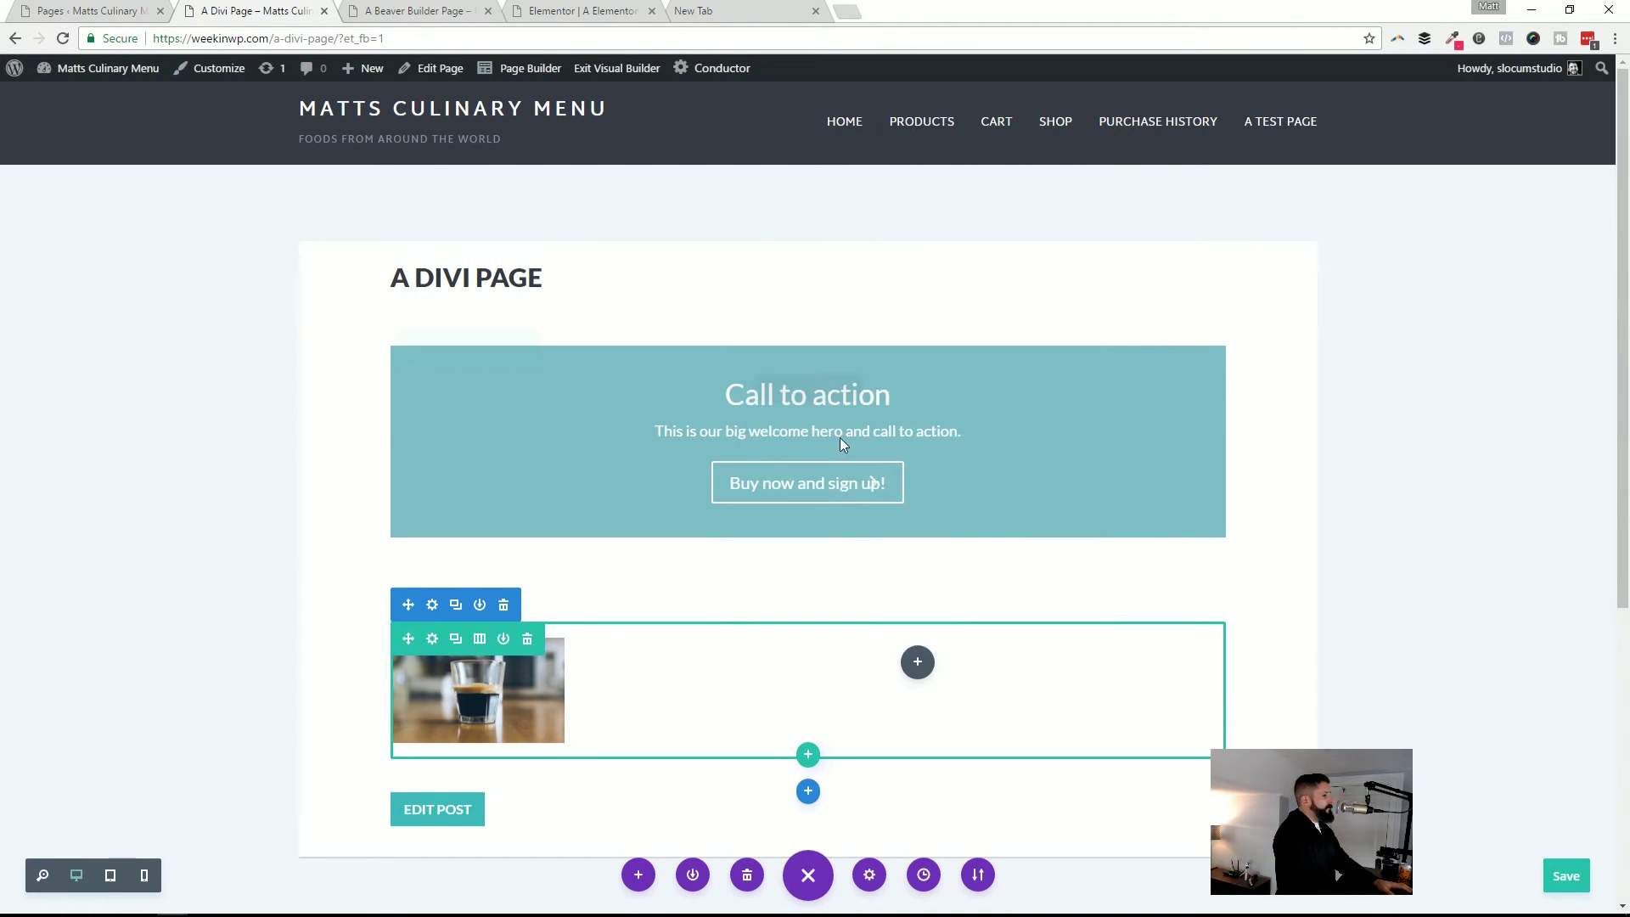
Keep Dark text colour, dock the settings panel, and enter 'This is for our coffee! We hope you enjoy it!'
left_click(229, 309)
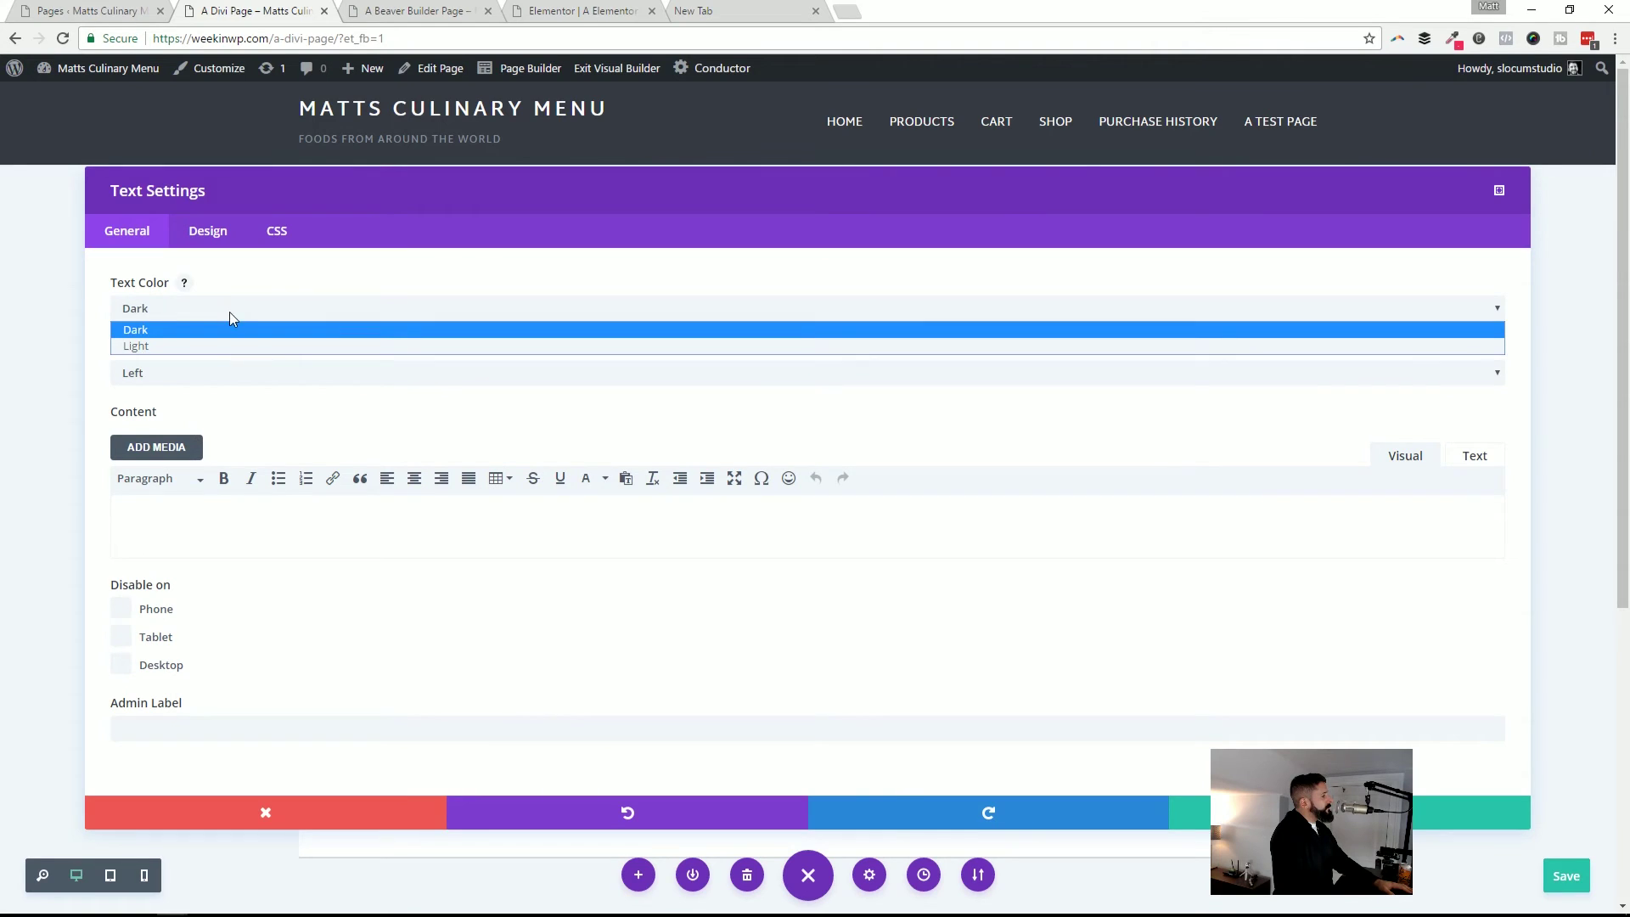
left_click(229, 314)
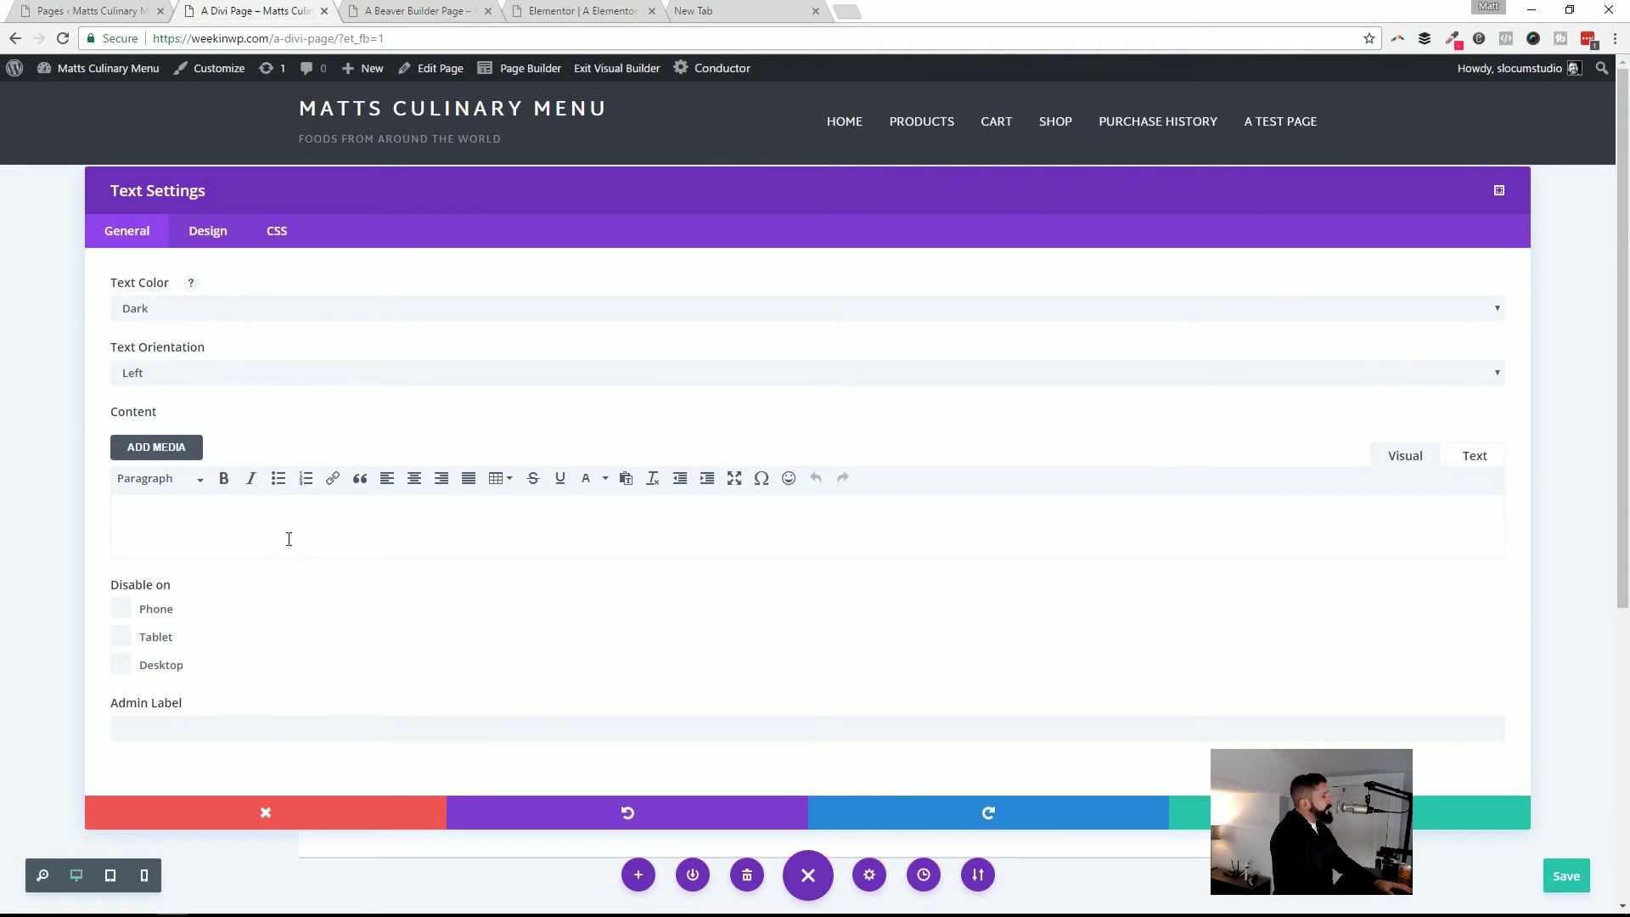
left_click(1499, 191)
left_click_drag(288, 200, 240, 138)
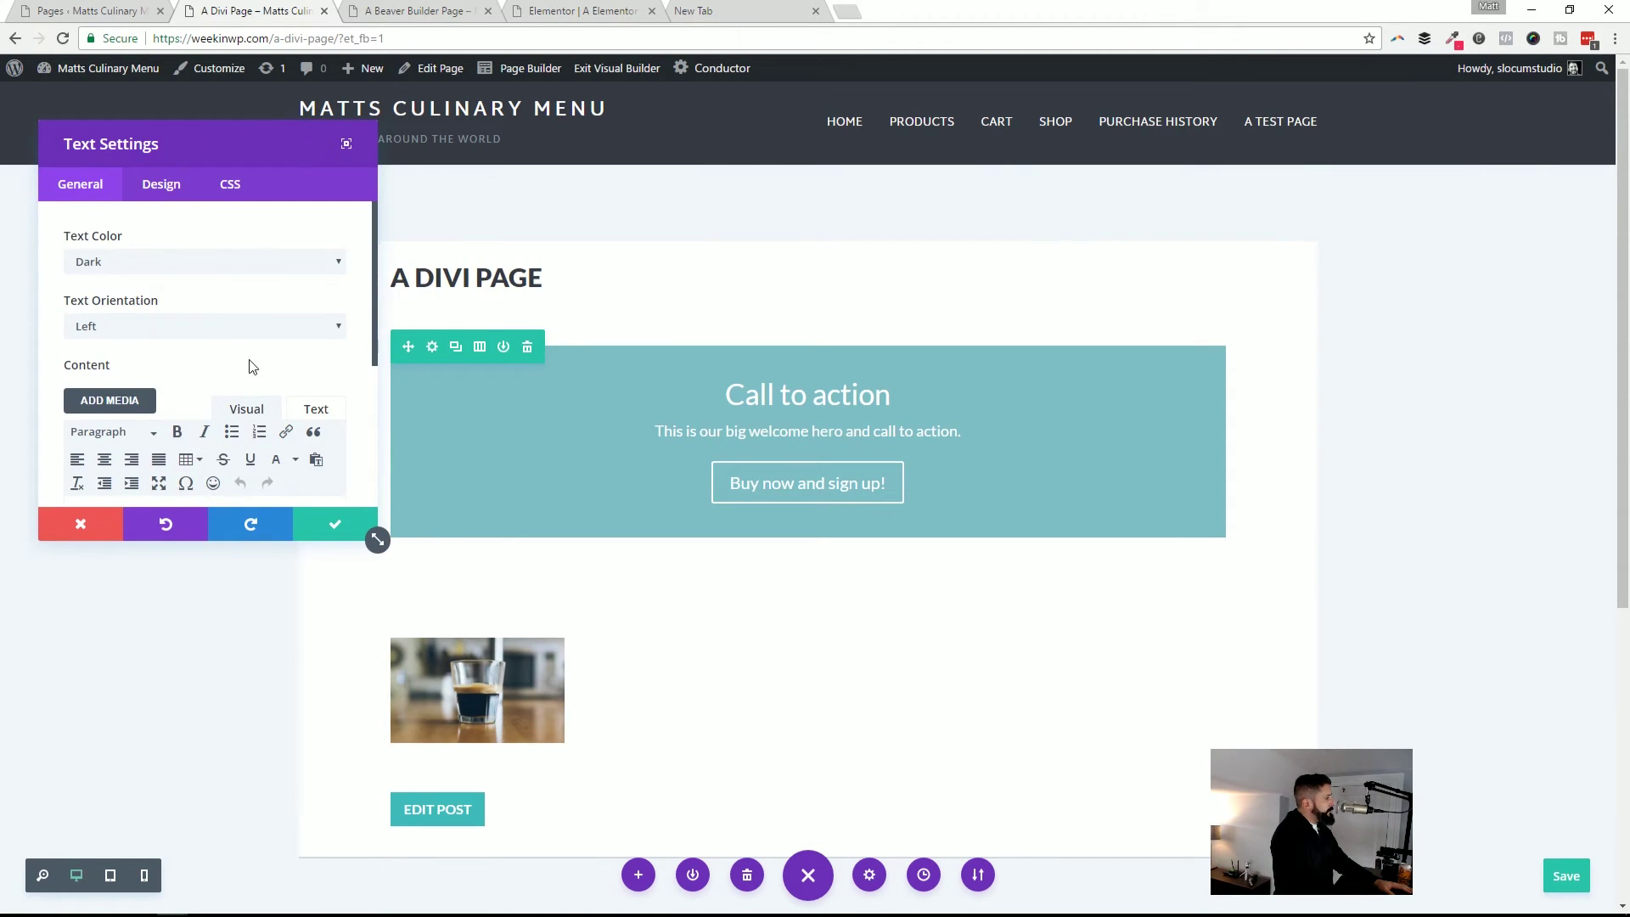
scroll(251, 367, "down", 3)
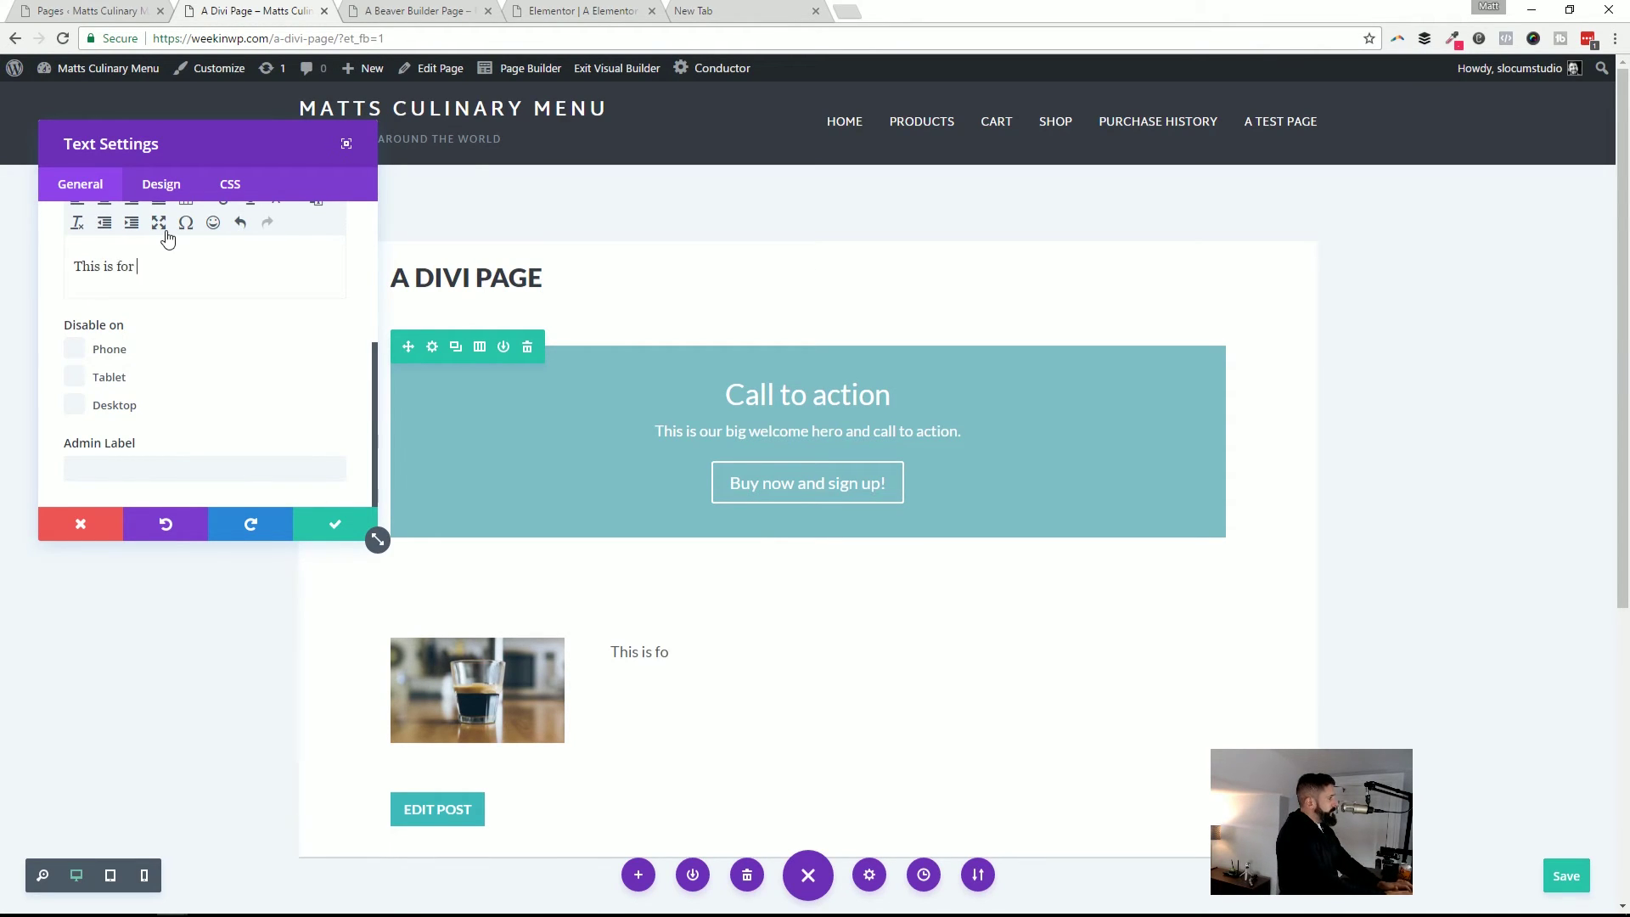
type("our coffee")
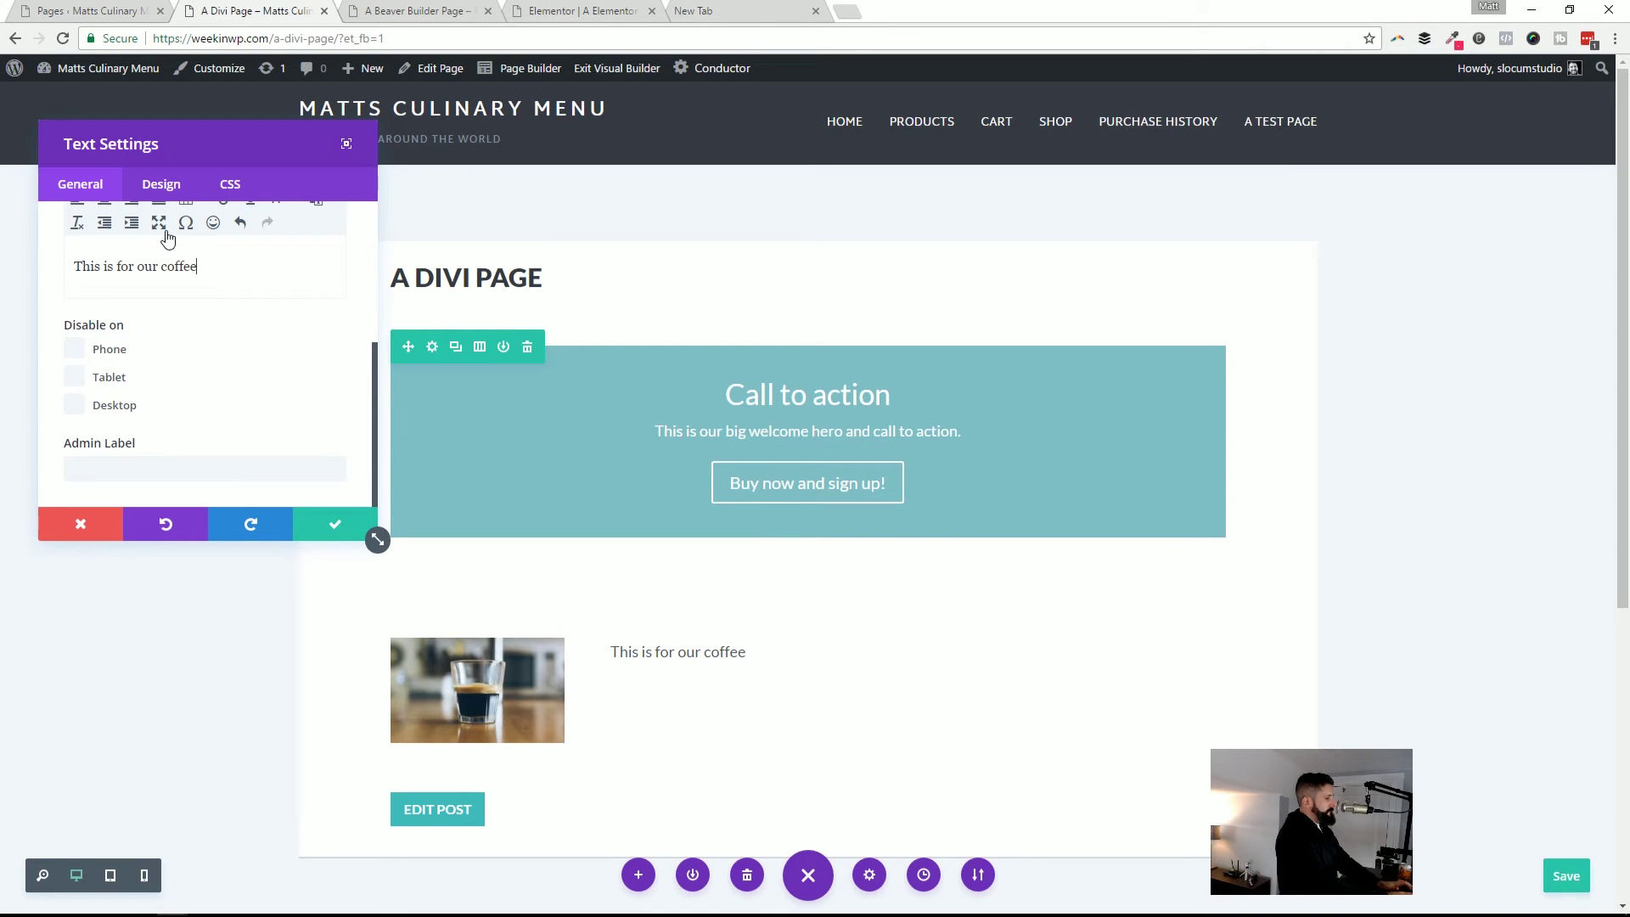
type("! We hope you enjoy it!")
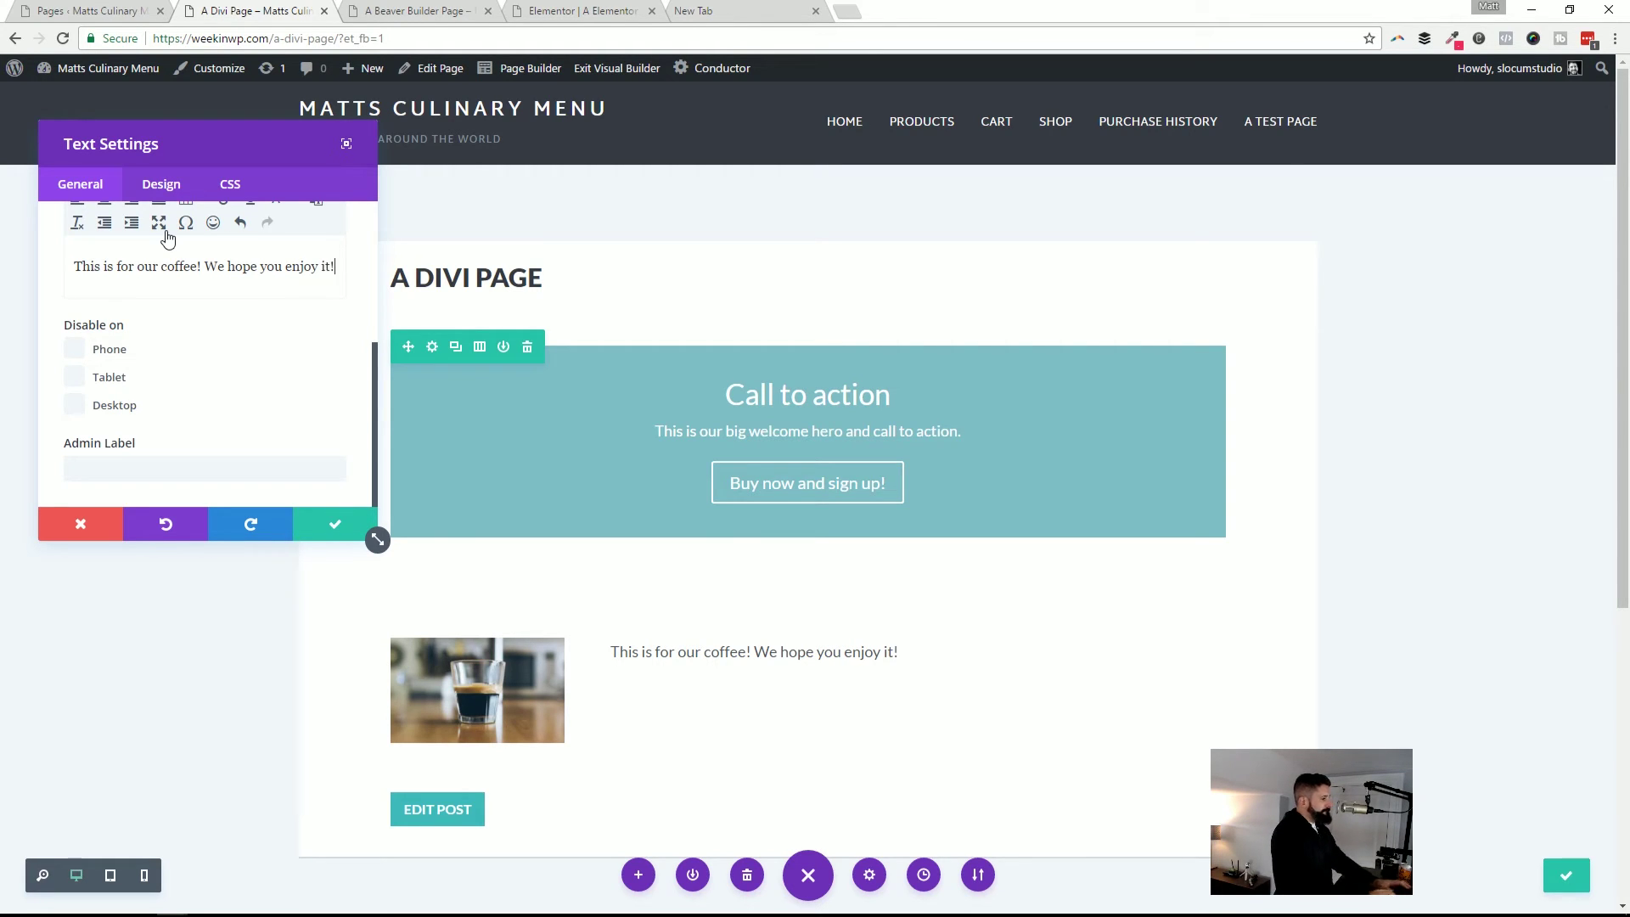
triple_click(239, 270)
scroll(94, 257, "up", 2)
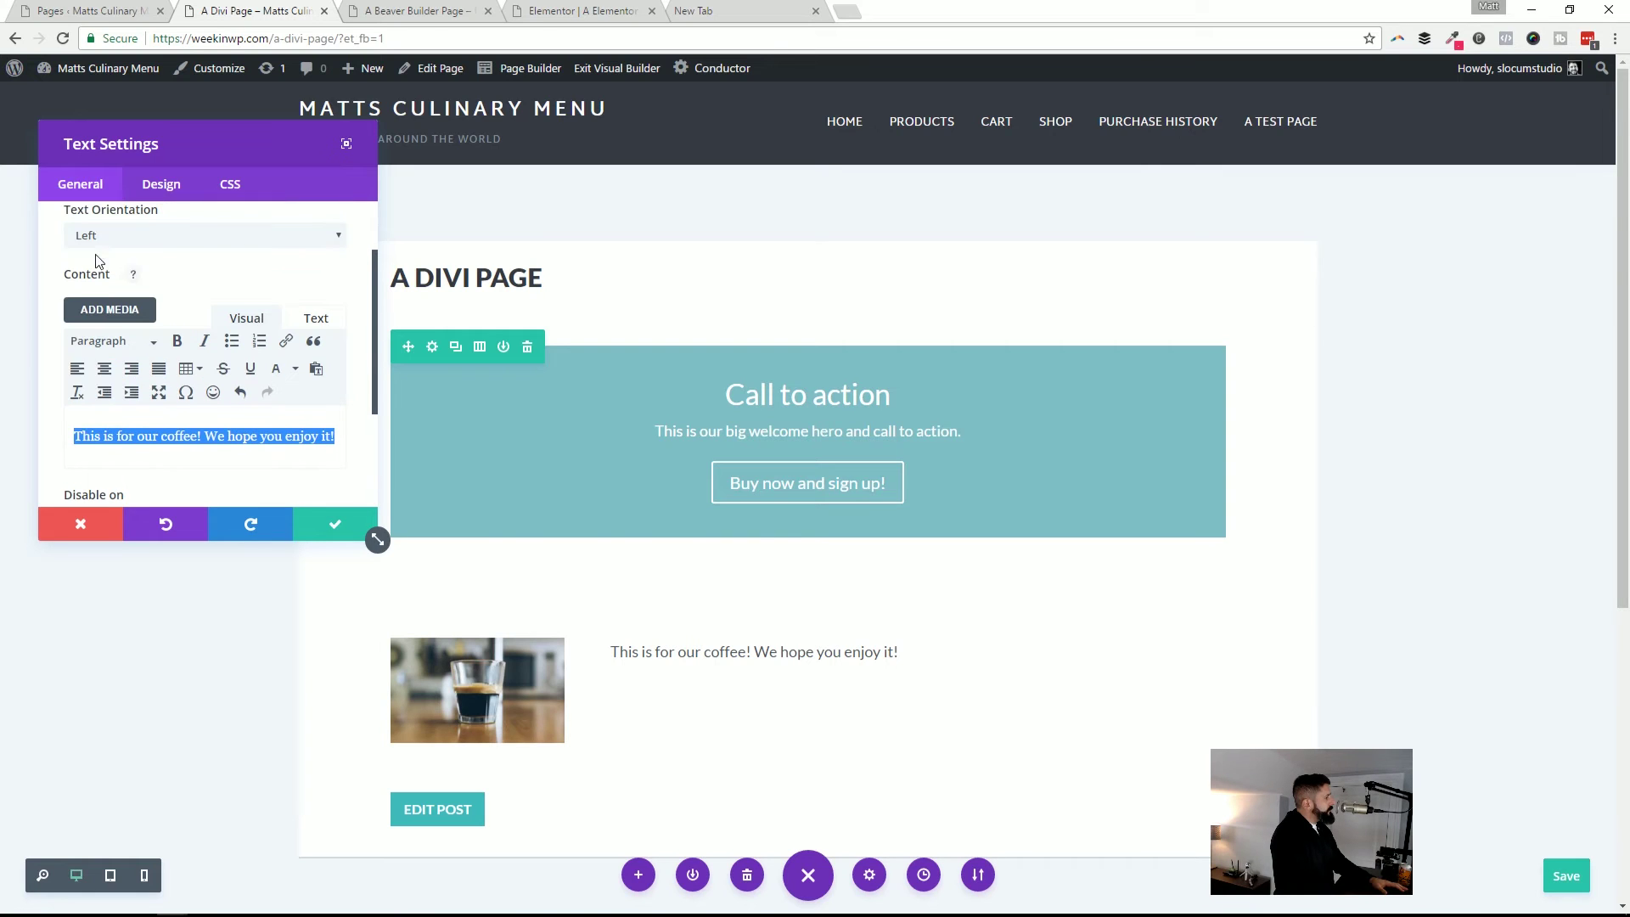
Format the coffee sentence as Heading 1 and append 'Sign up for our newsletter!' inline
left_click(142, 348)
left_click(132, 415)
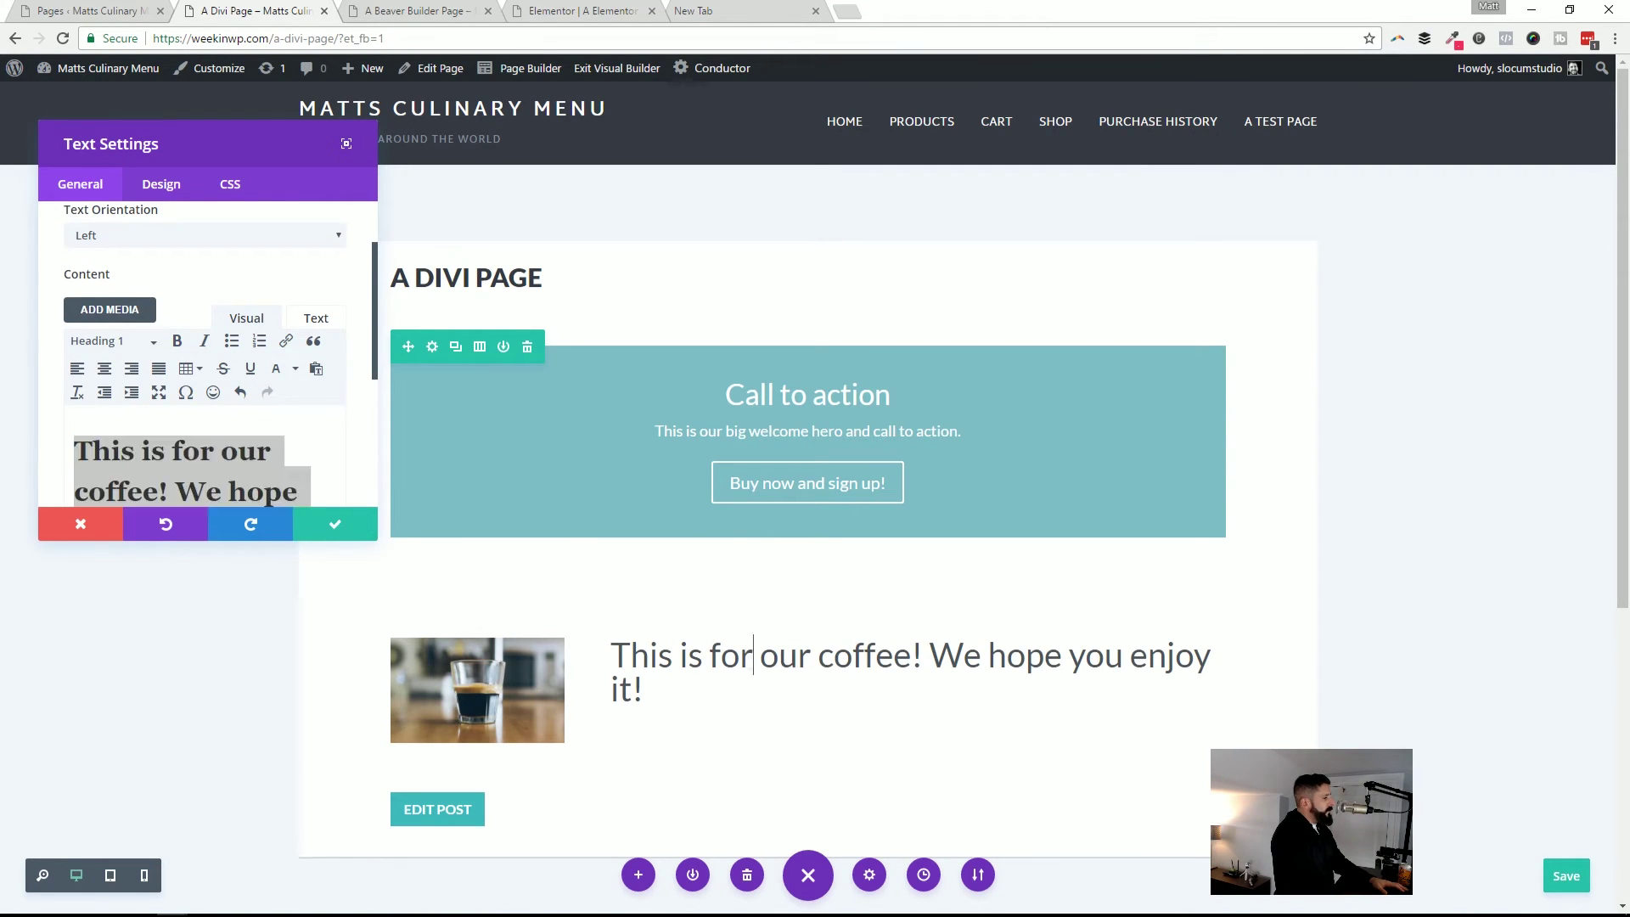
left_click(753, 658)
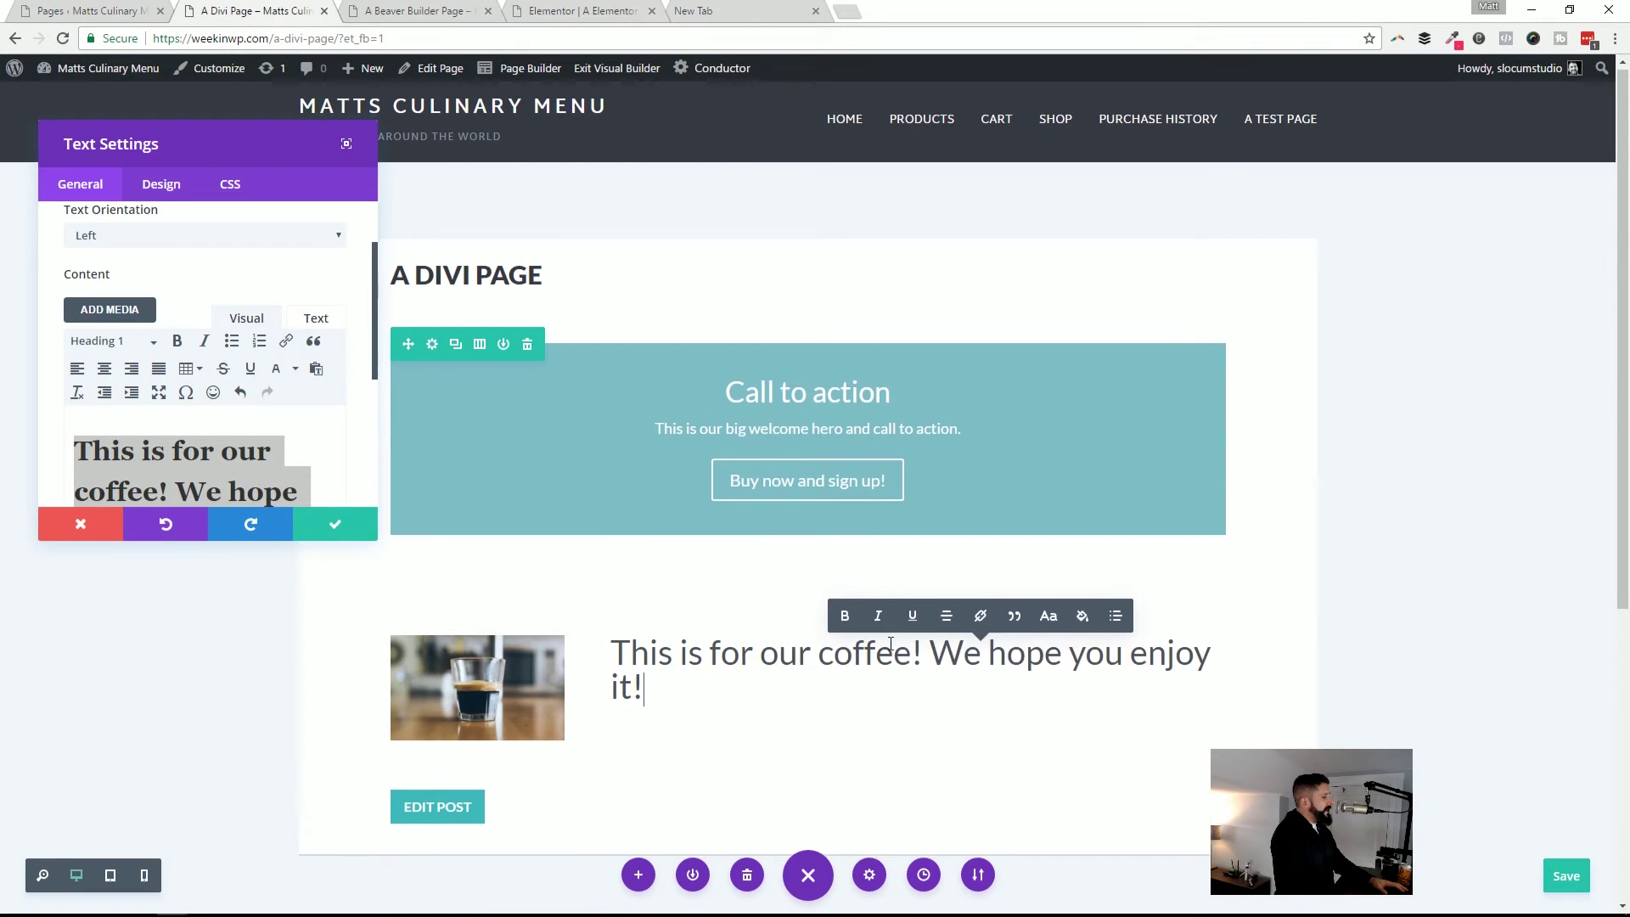
scroll(664, 528, "down", 2)
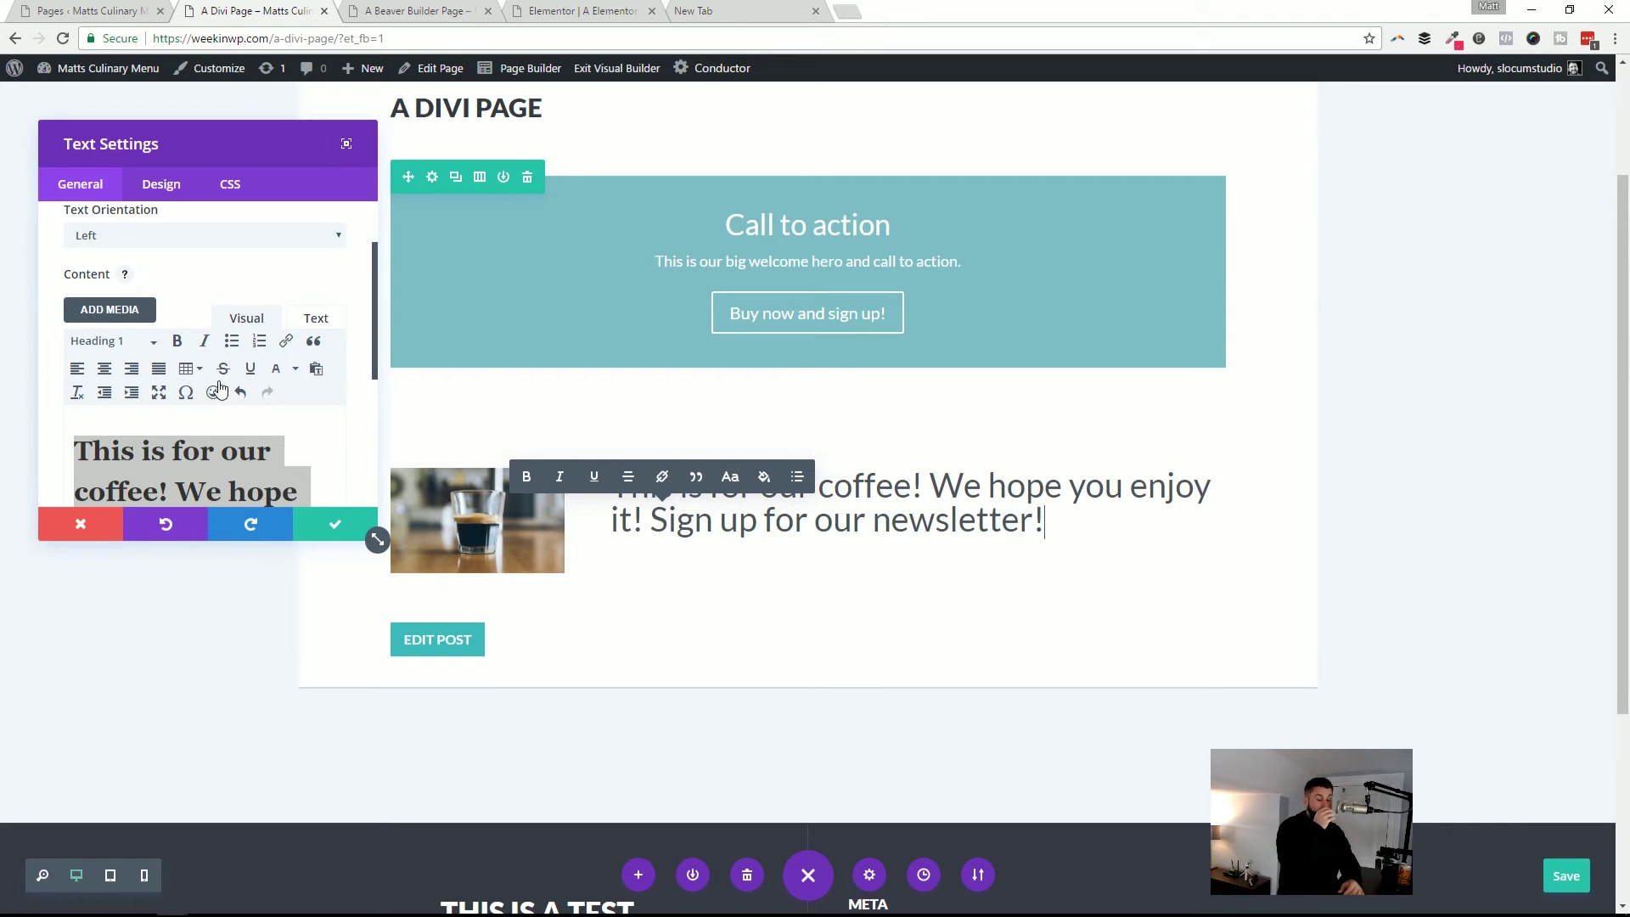
left_click(187, 180)
scroll(244, 312, "down", 2)
scroll(162, 375, "up", 2)
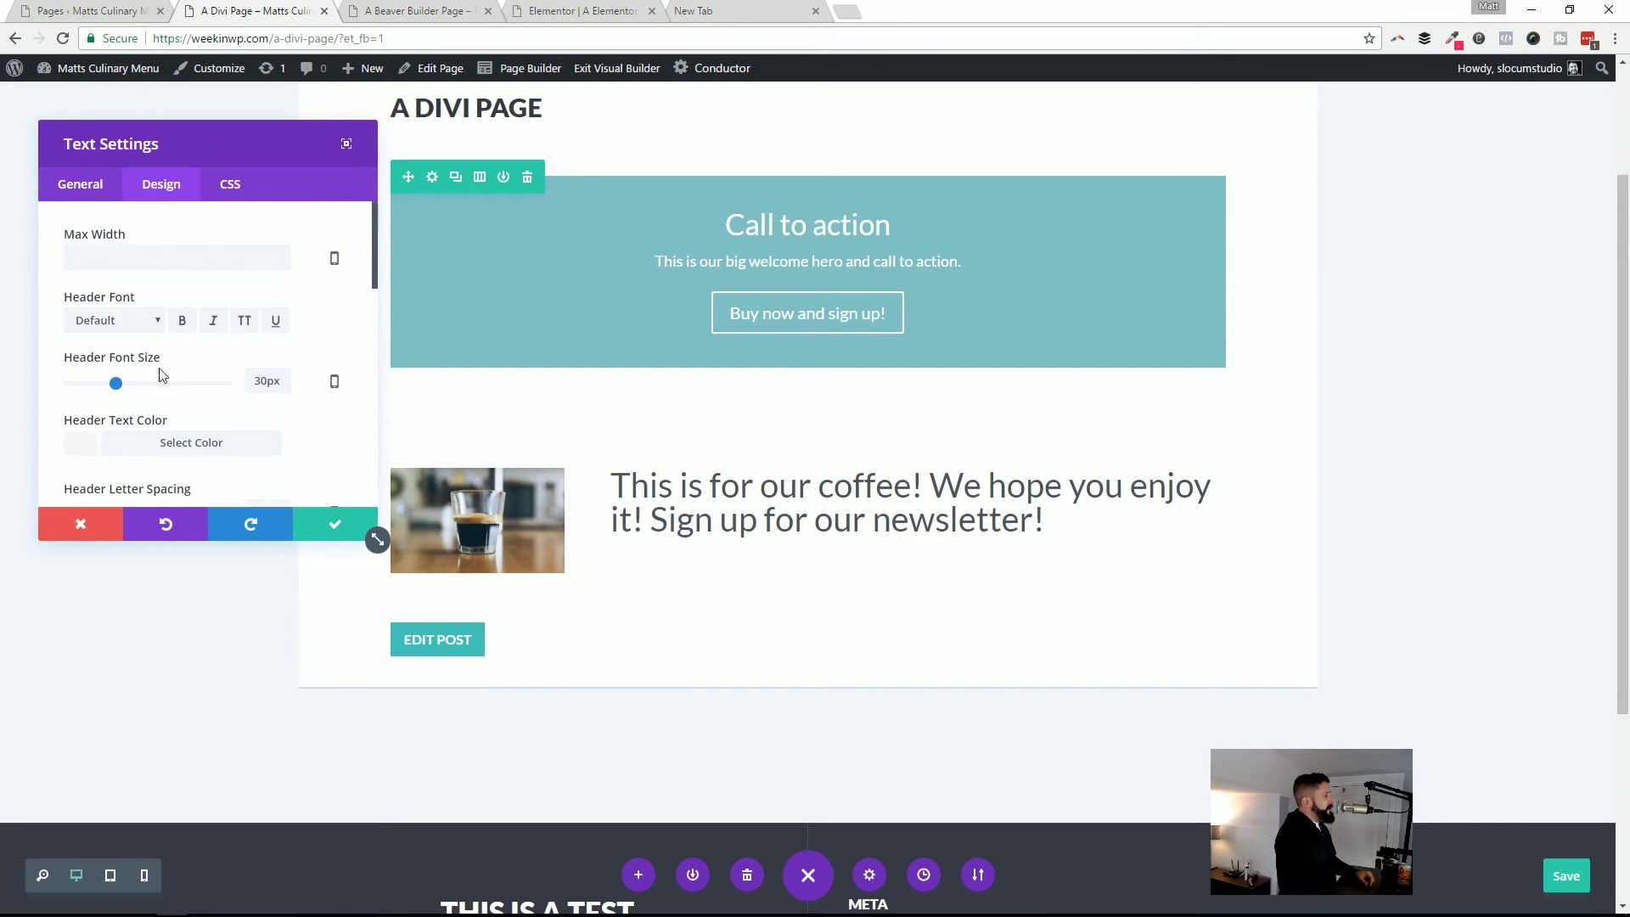
Set the header font size to 60px and put 'Sign up for our newsletter!' on its own line
left_click_drag(118, 386, 162, 387)
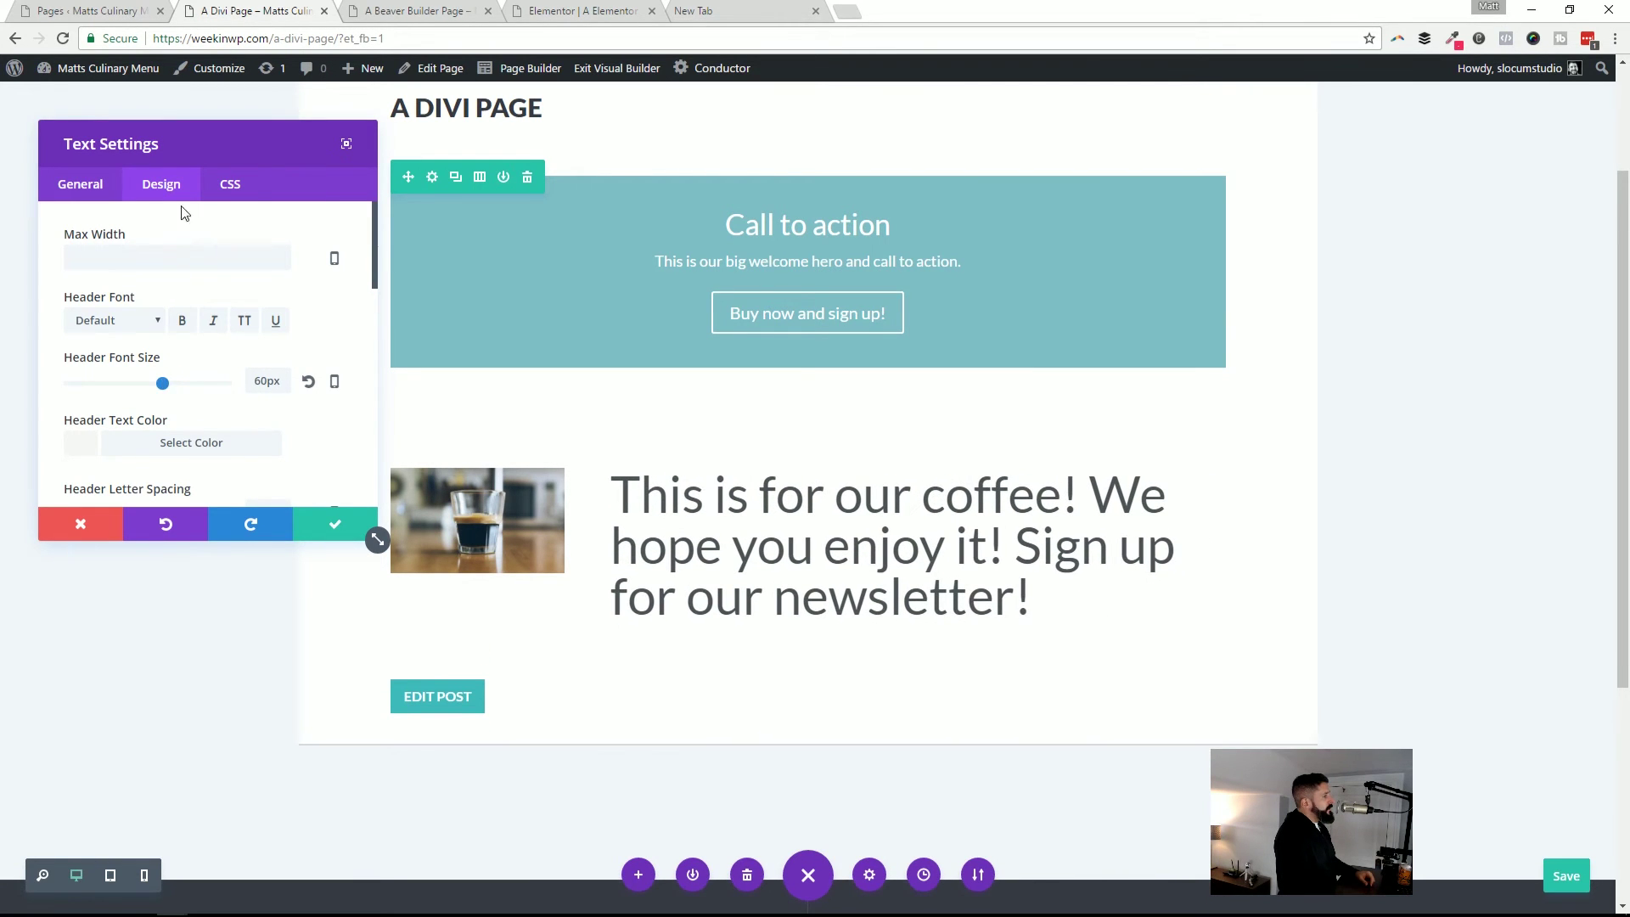
left_click(230, 187)
double_click(773, 554)
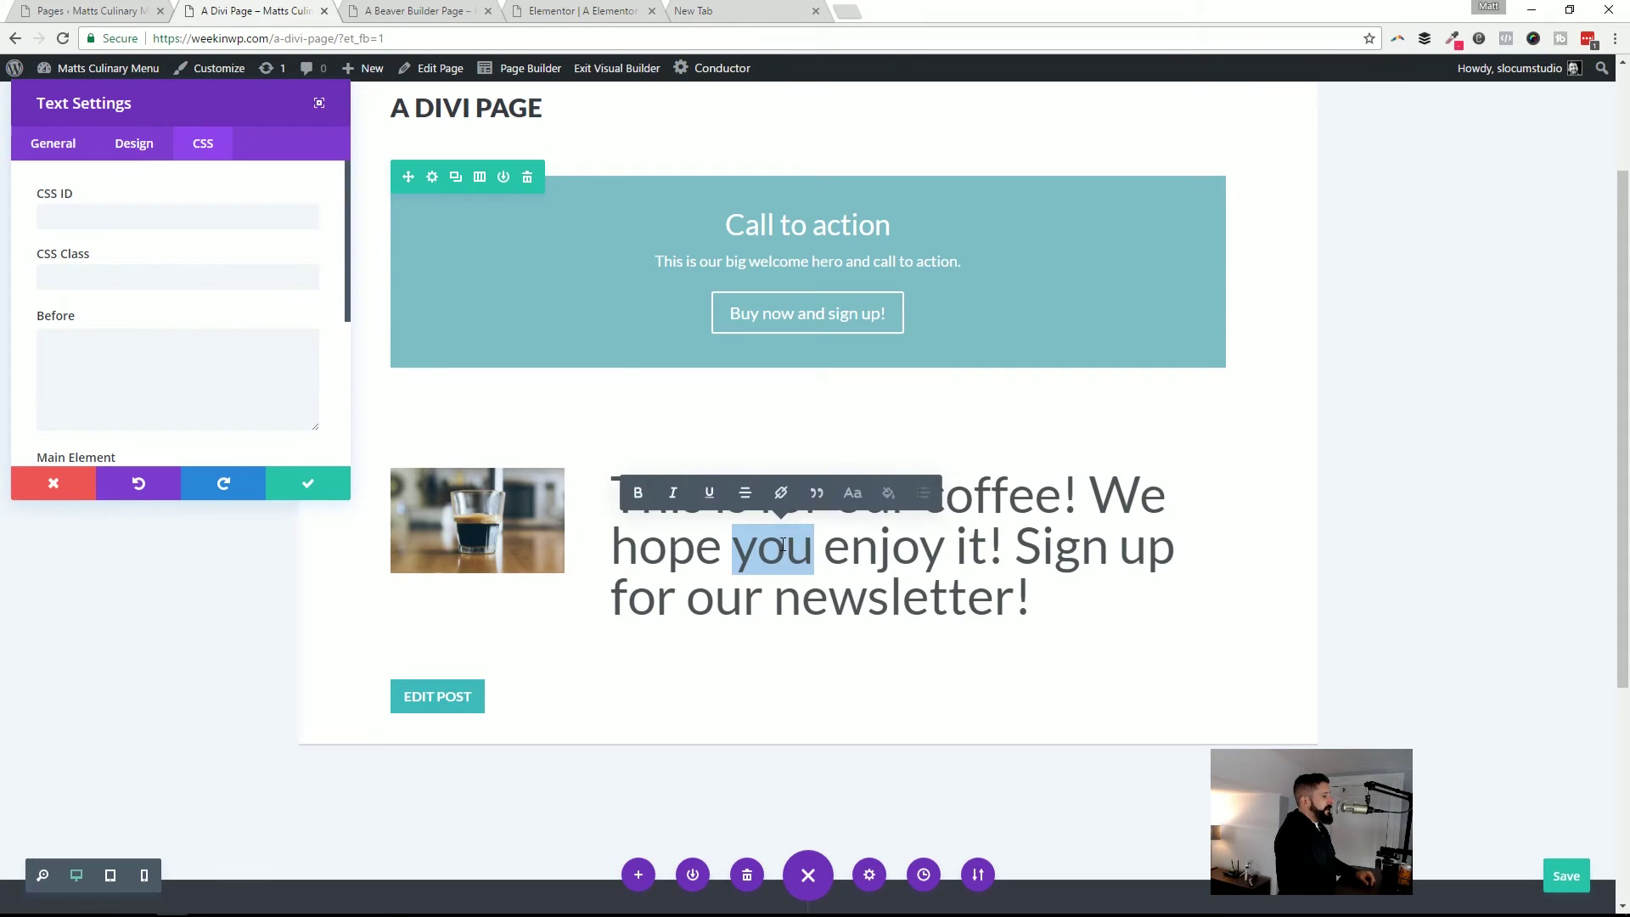
left_click(891, 547)
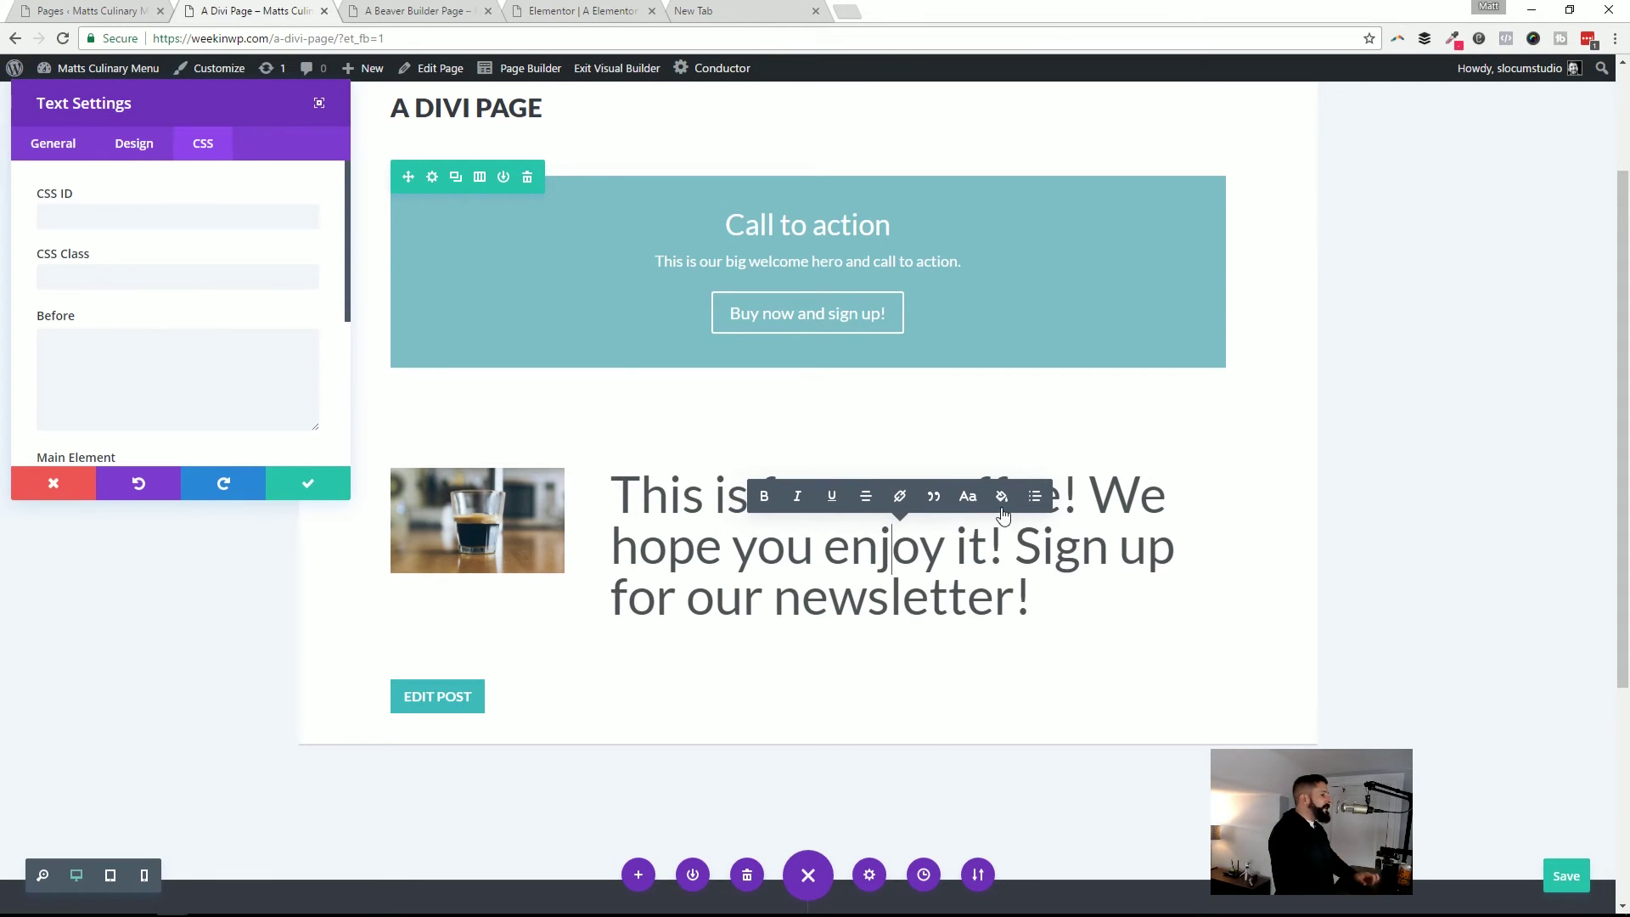
left_click(1028, 540)
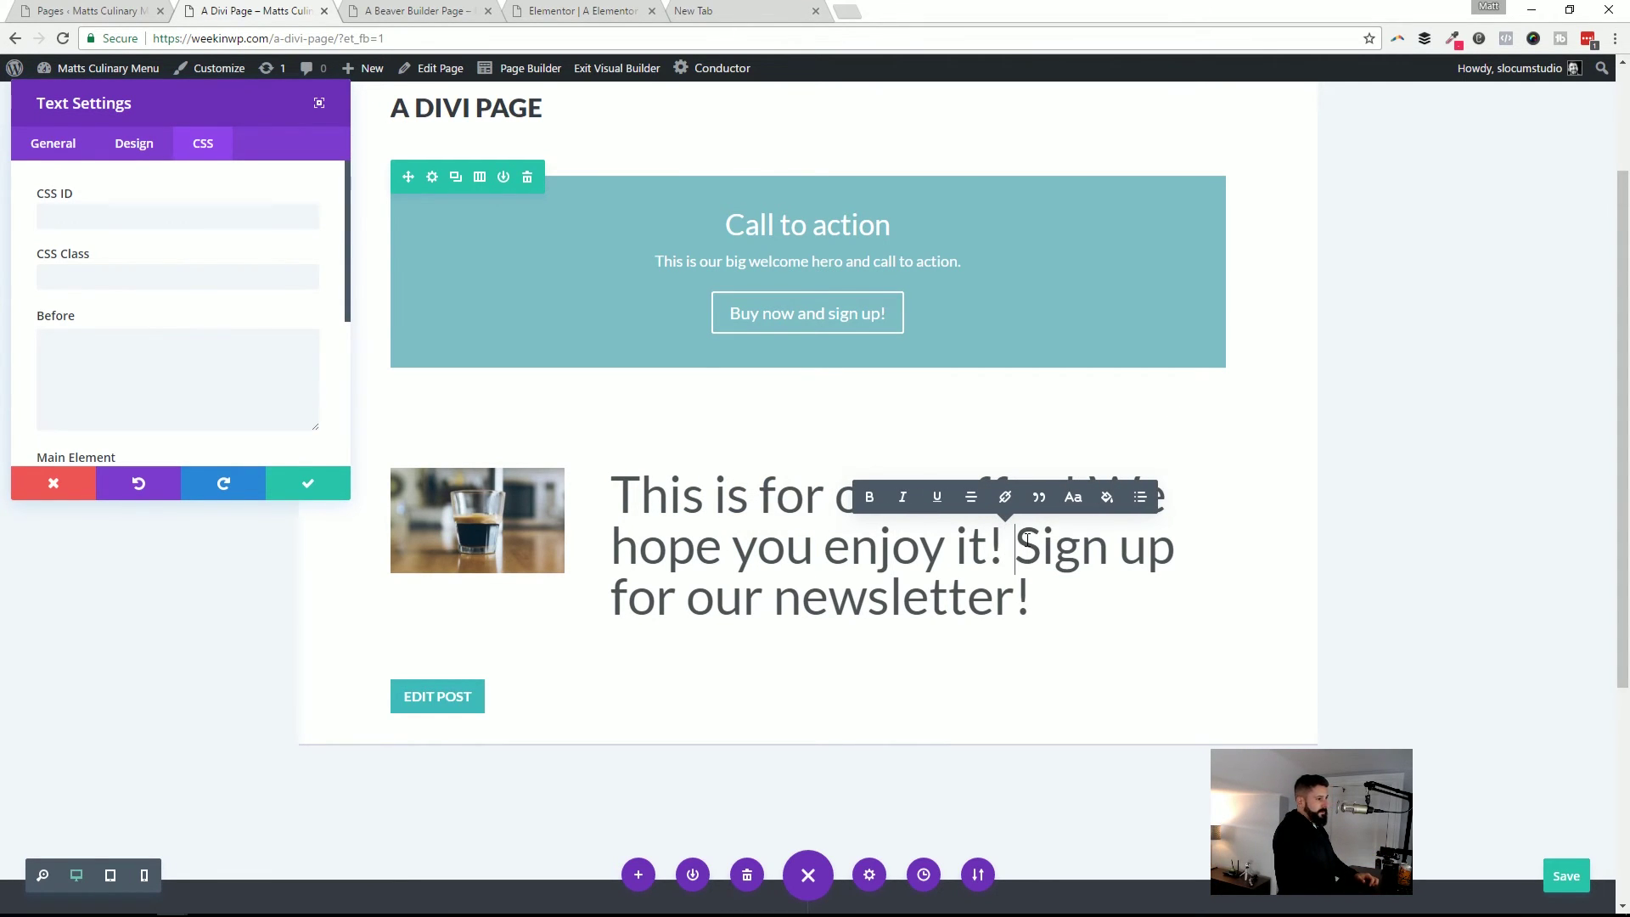
key("Return")
key("Return")
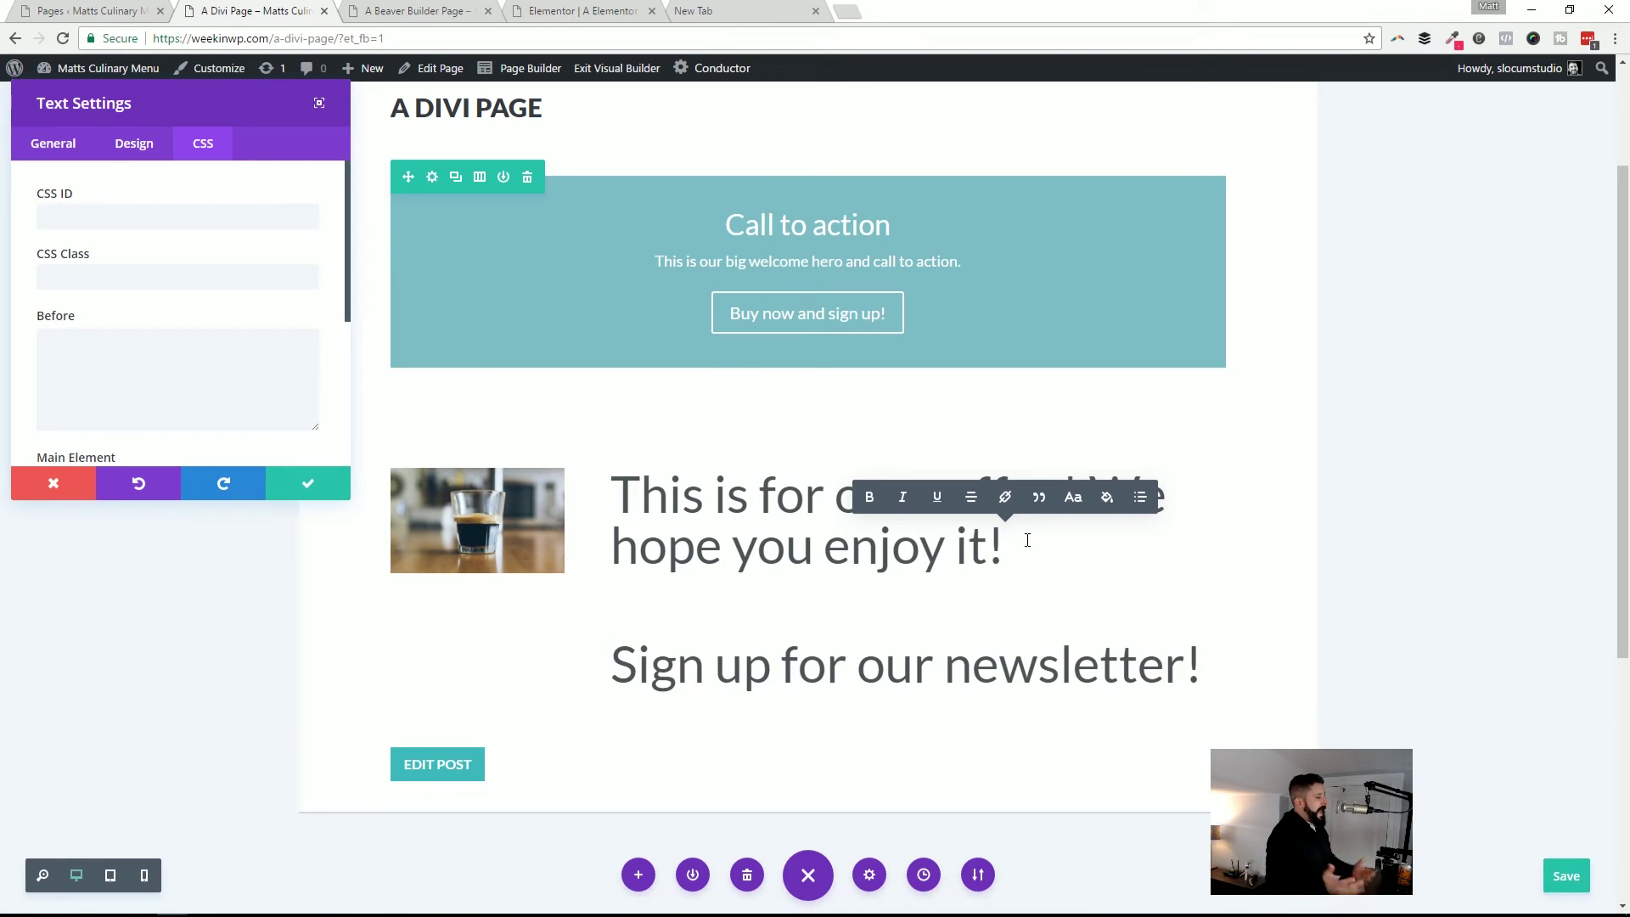
key("BackSpace")
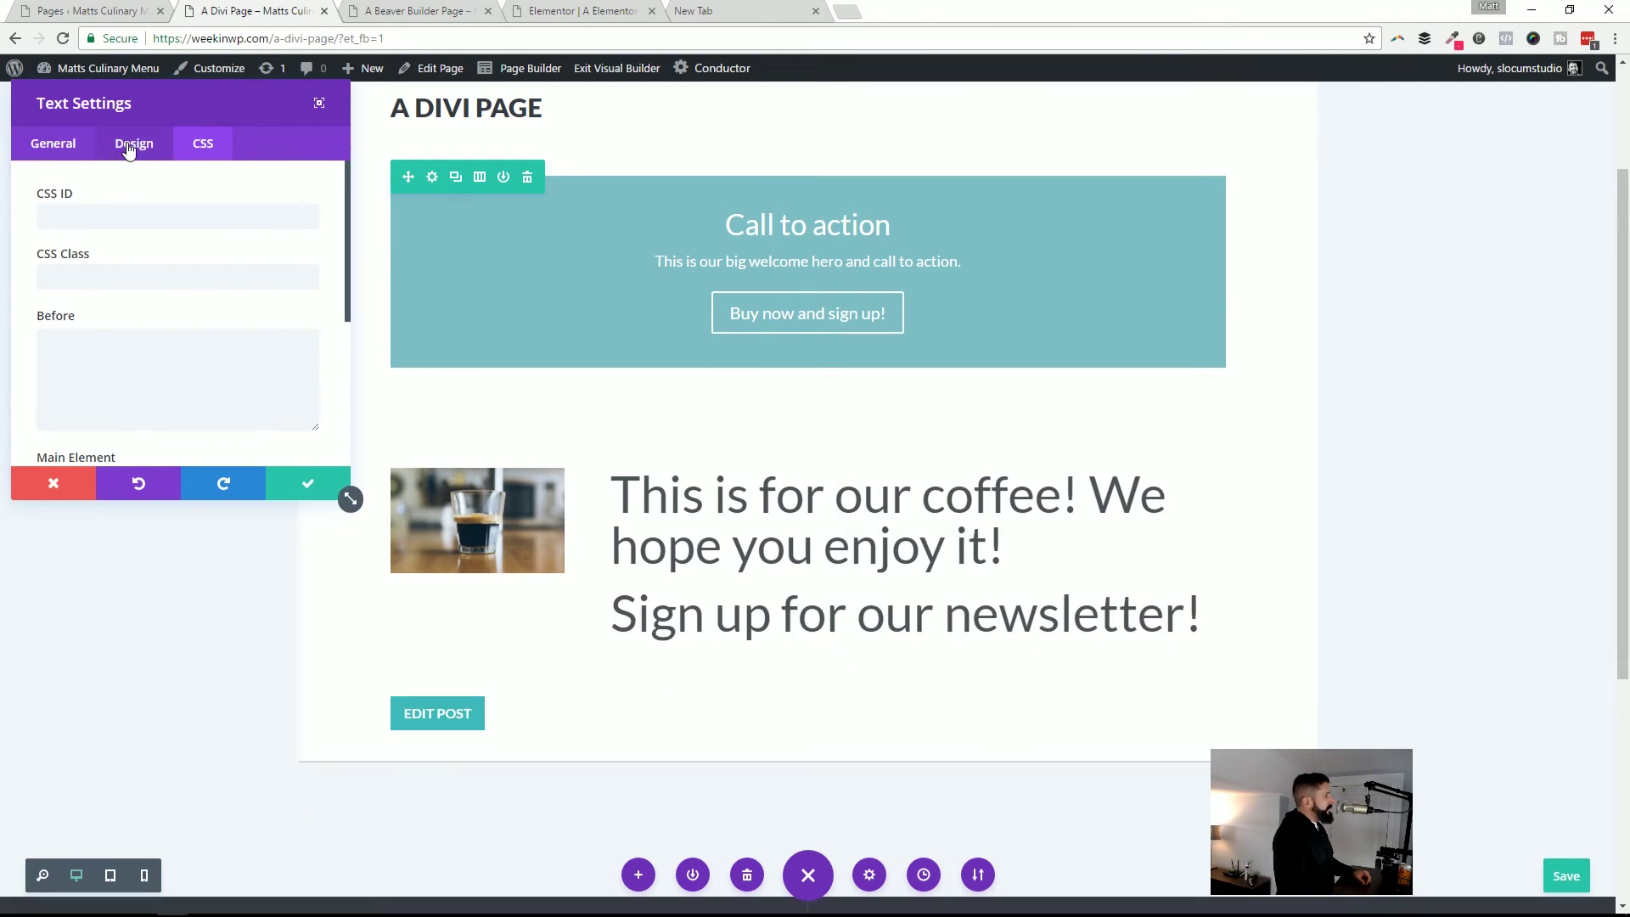
Raise the header line height to 1.1em and apply the Text settings
left_click(134, 142)
scroll(272, 290, "down", 3)
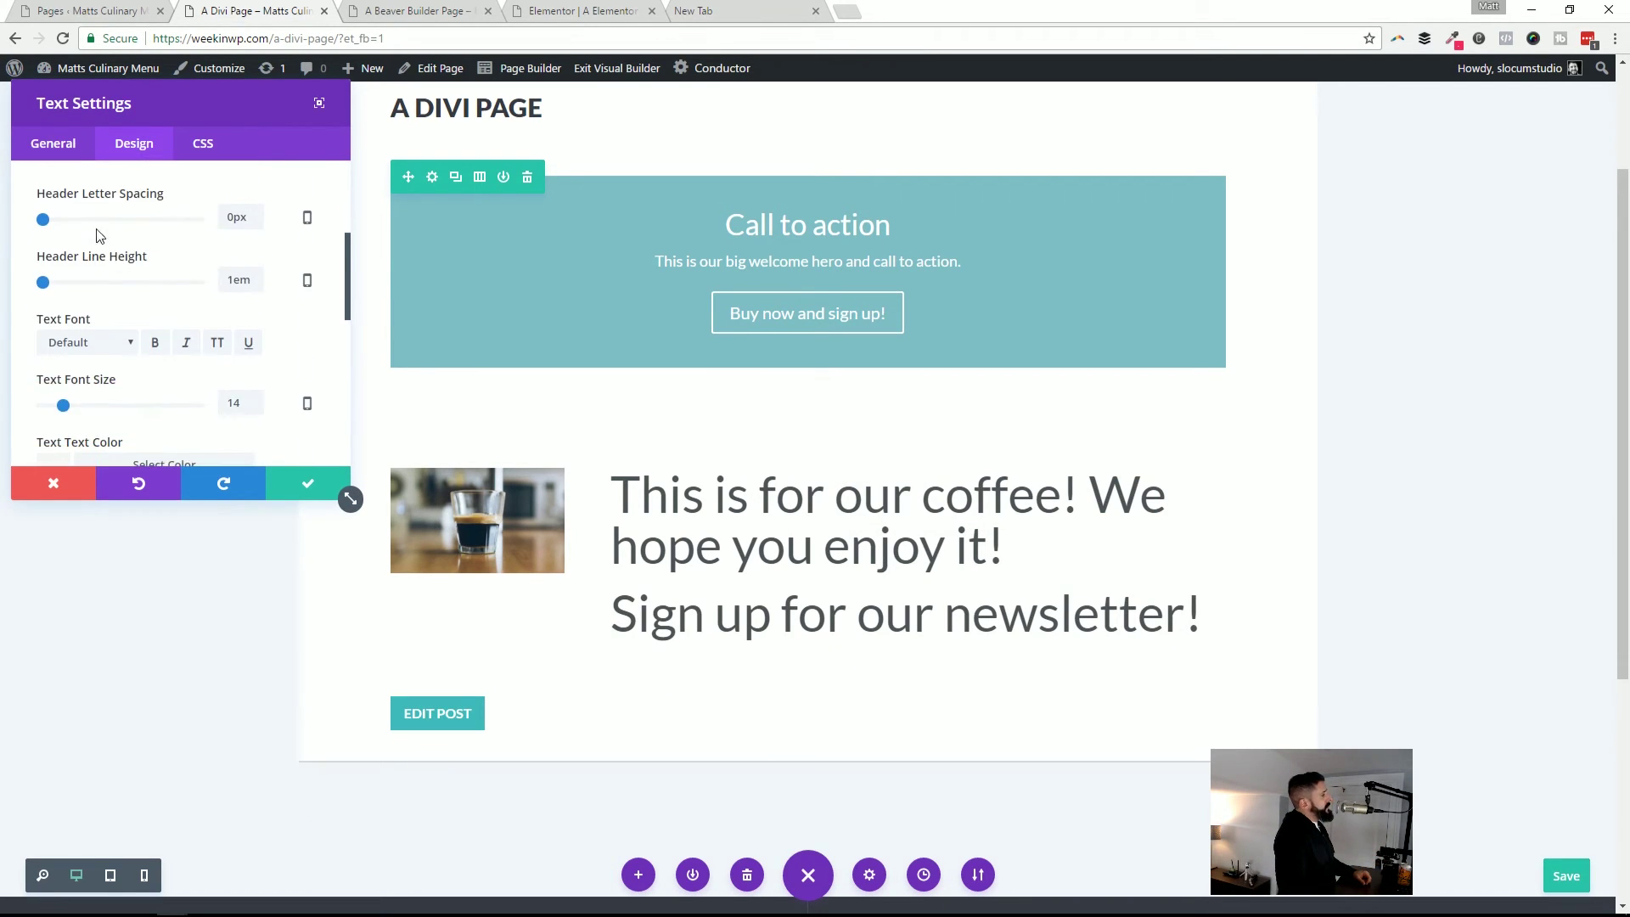
left_click_drag(50, 280, 43, 285)
left_click(994, 537)
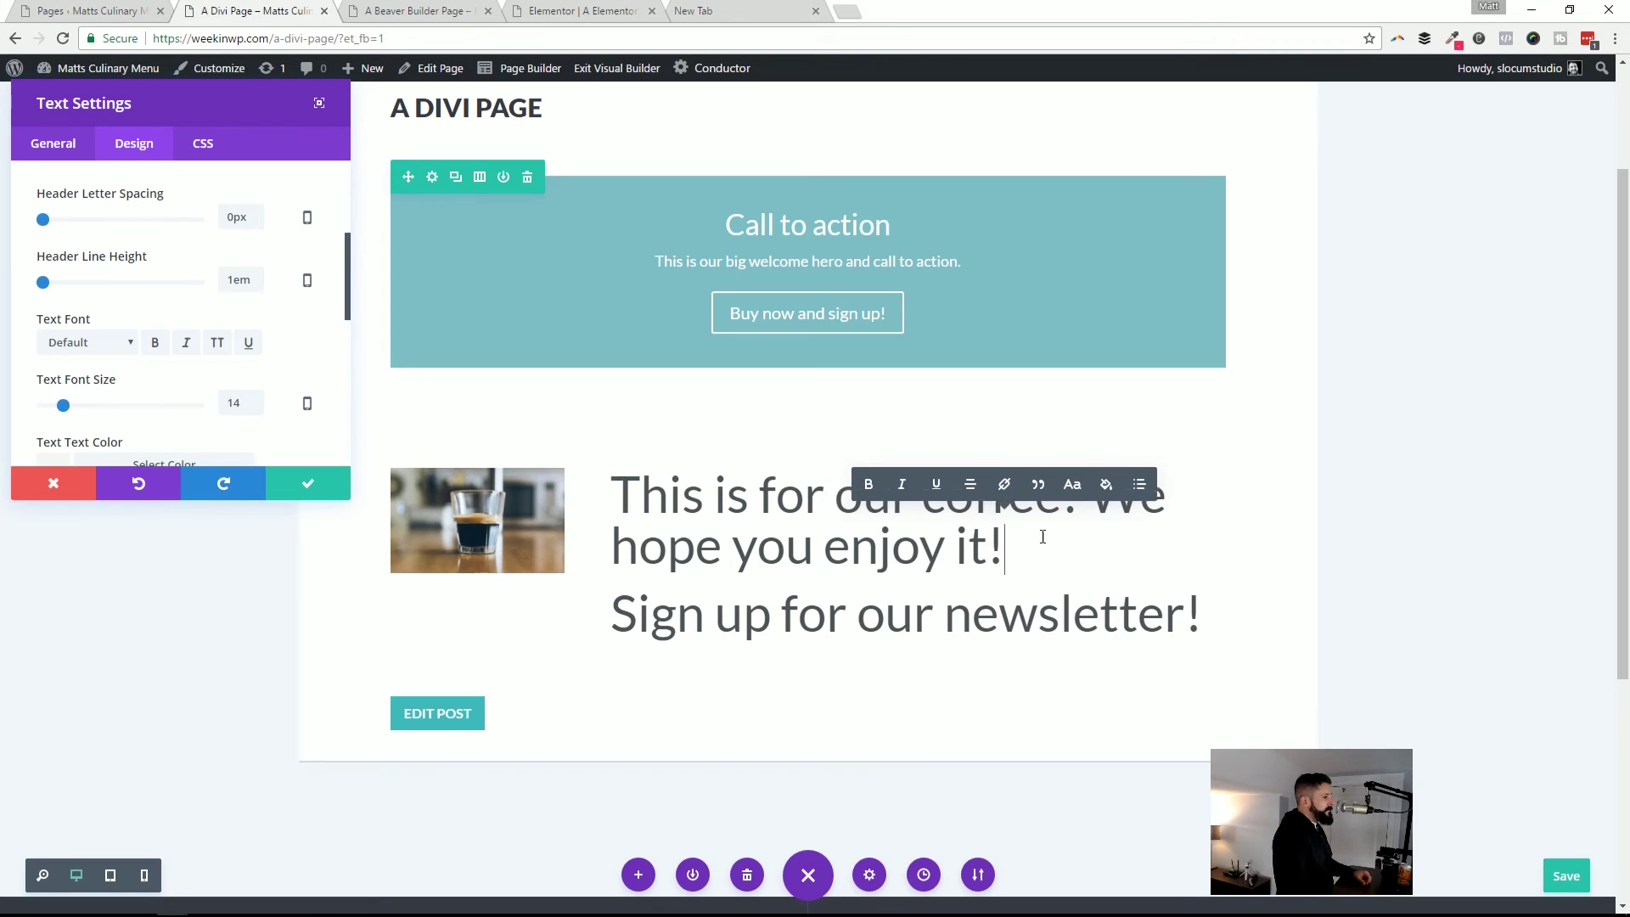
left_click(1029, 559)
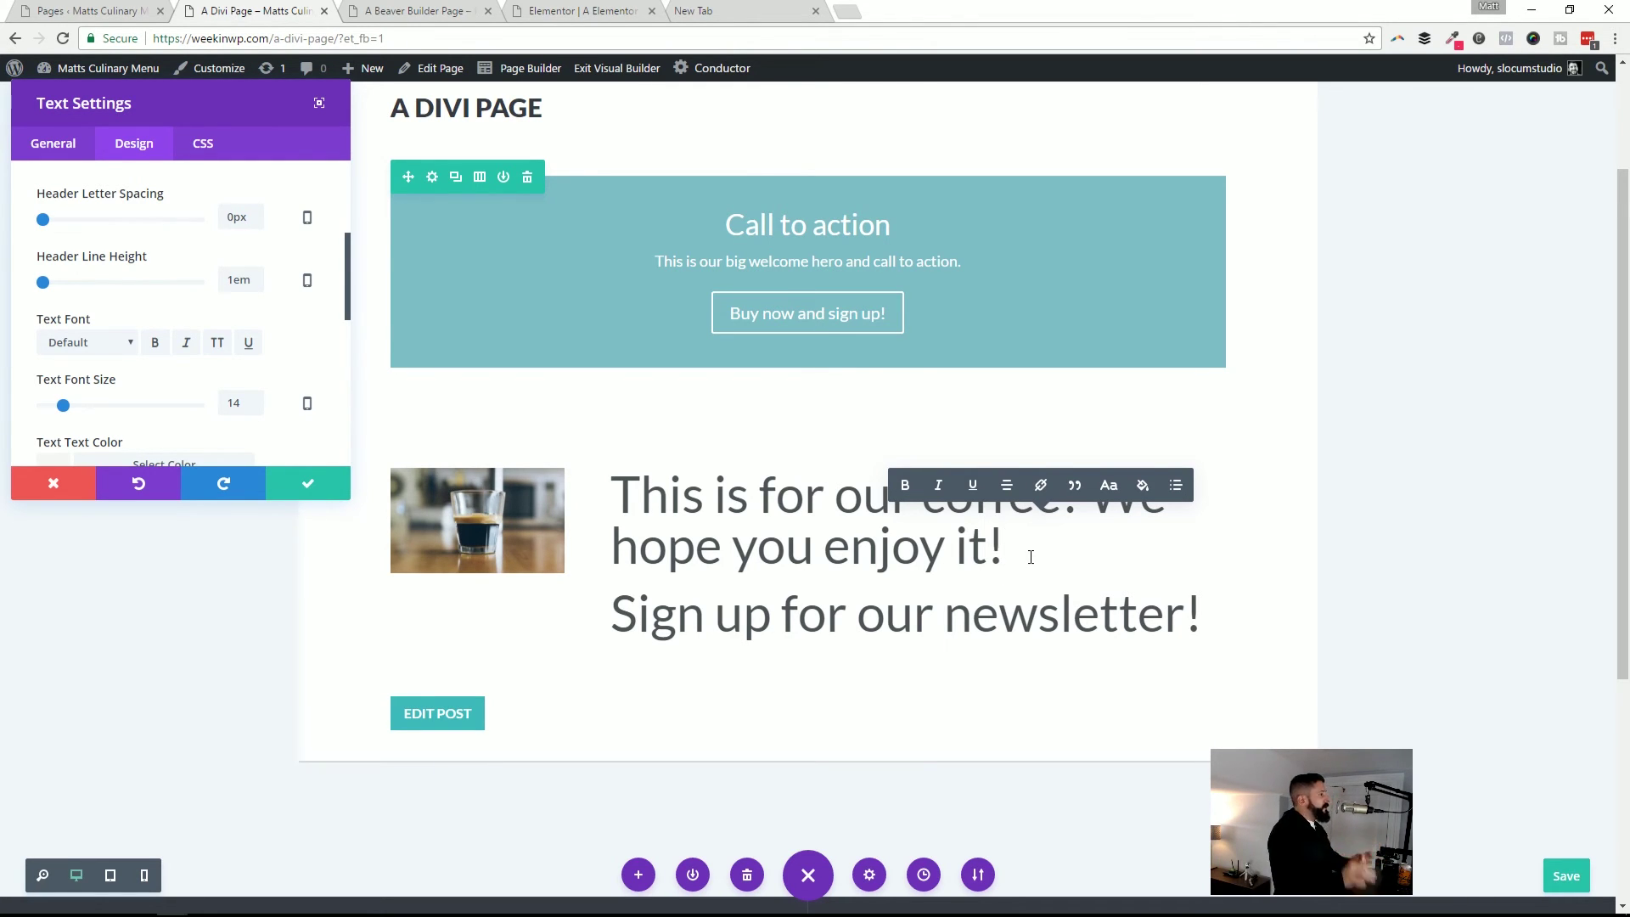
left_click(308, 482)
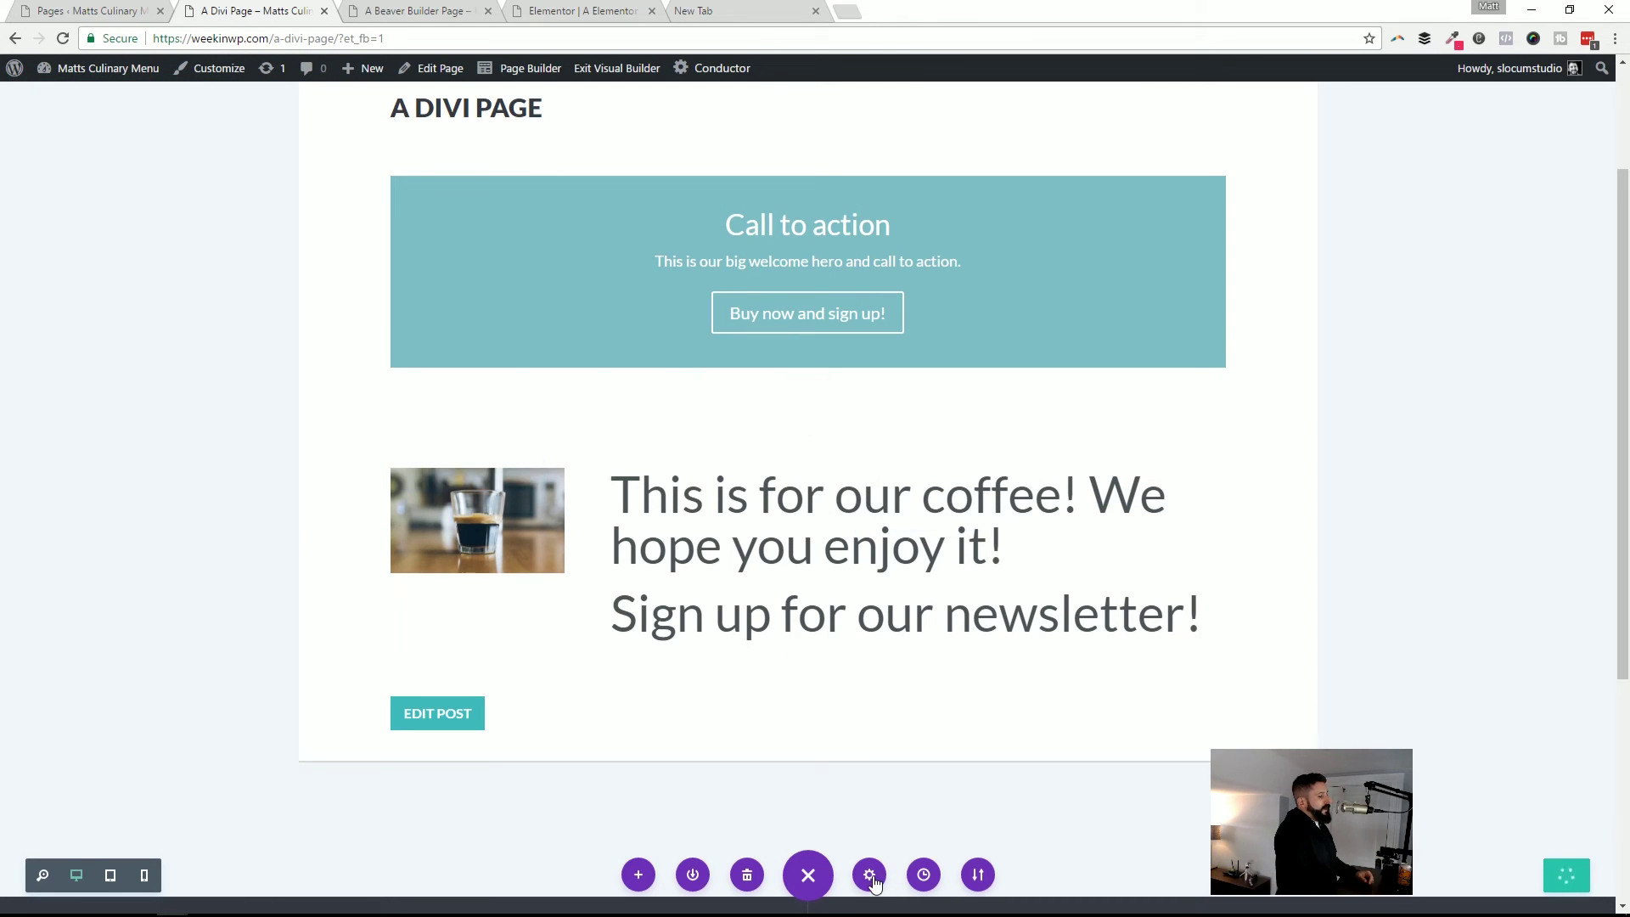
scroll(952, 448, "up", 2)
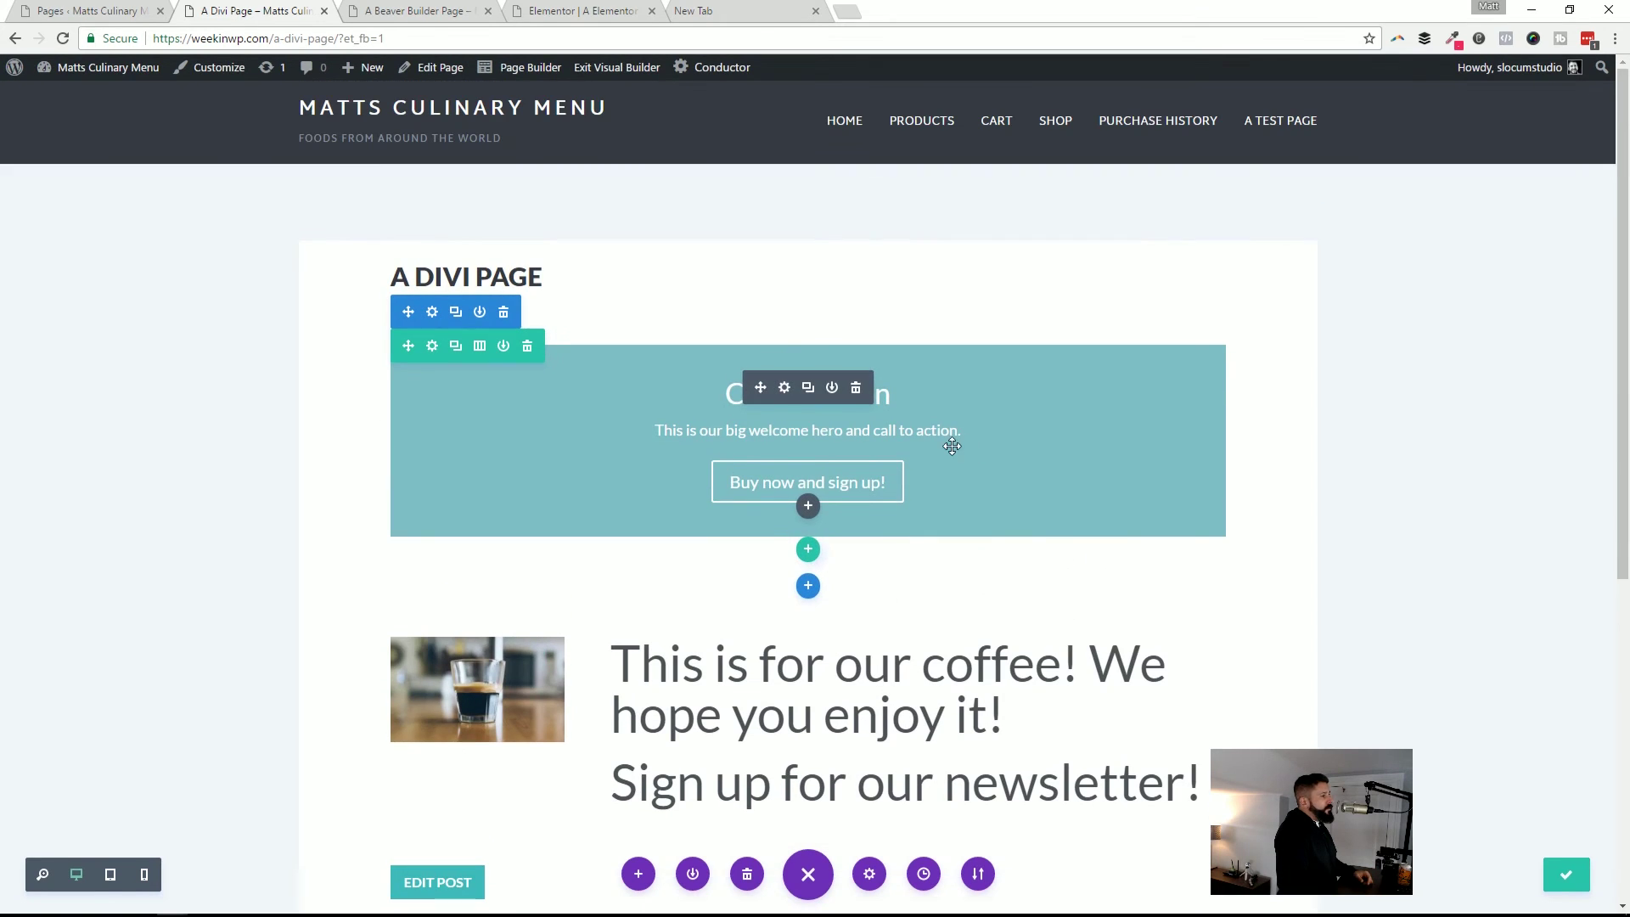
scroll(701, 421, "down", 4)
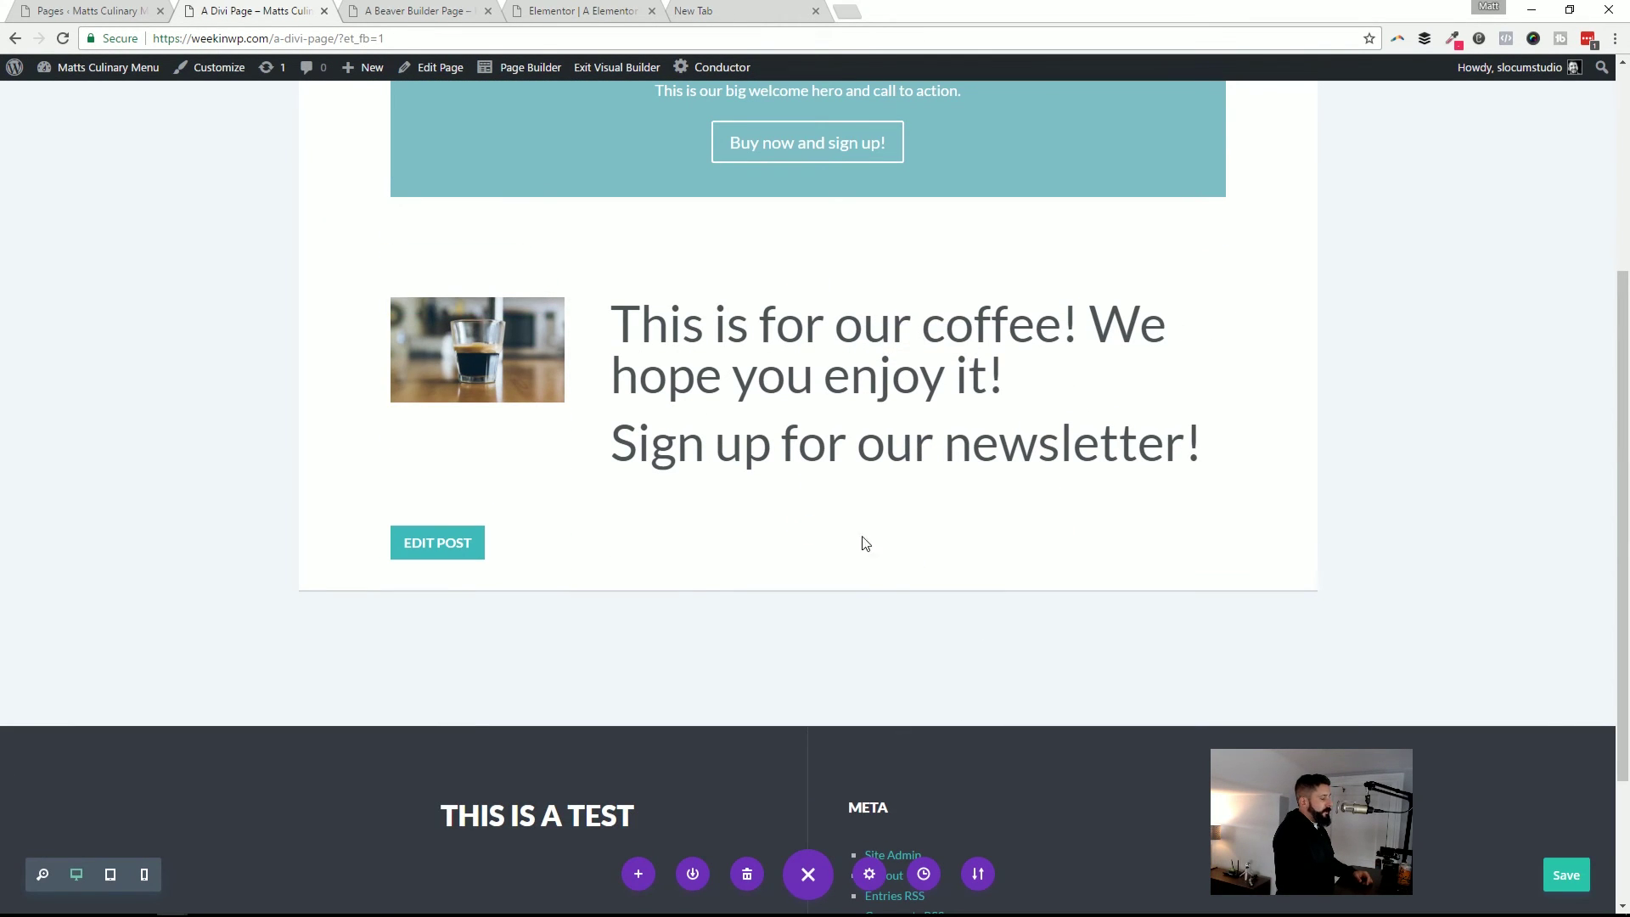
scroll(865, 544, "up", 4)
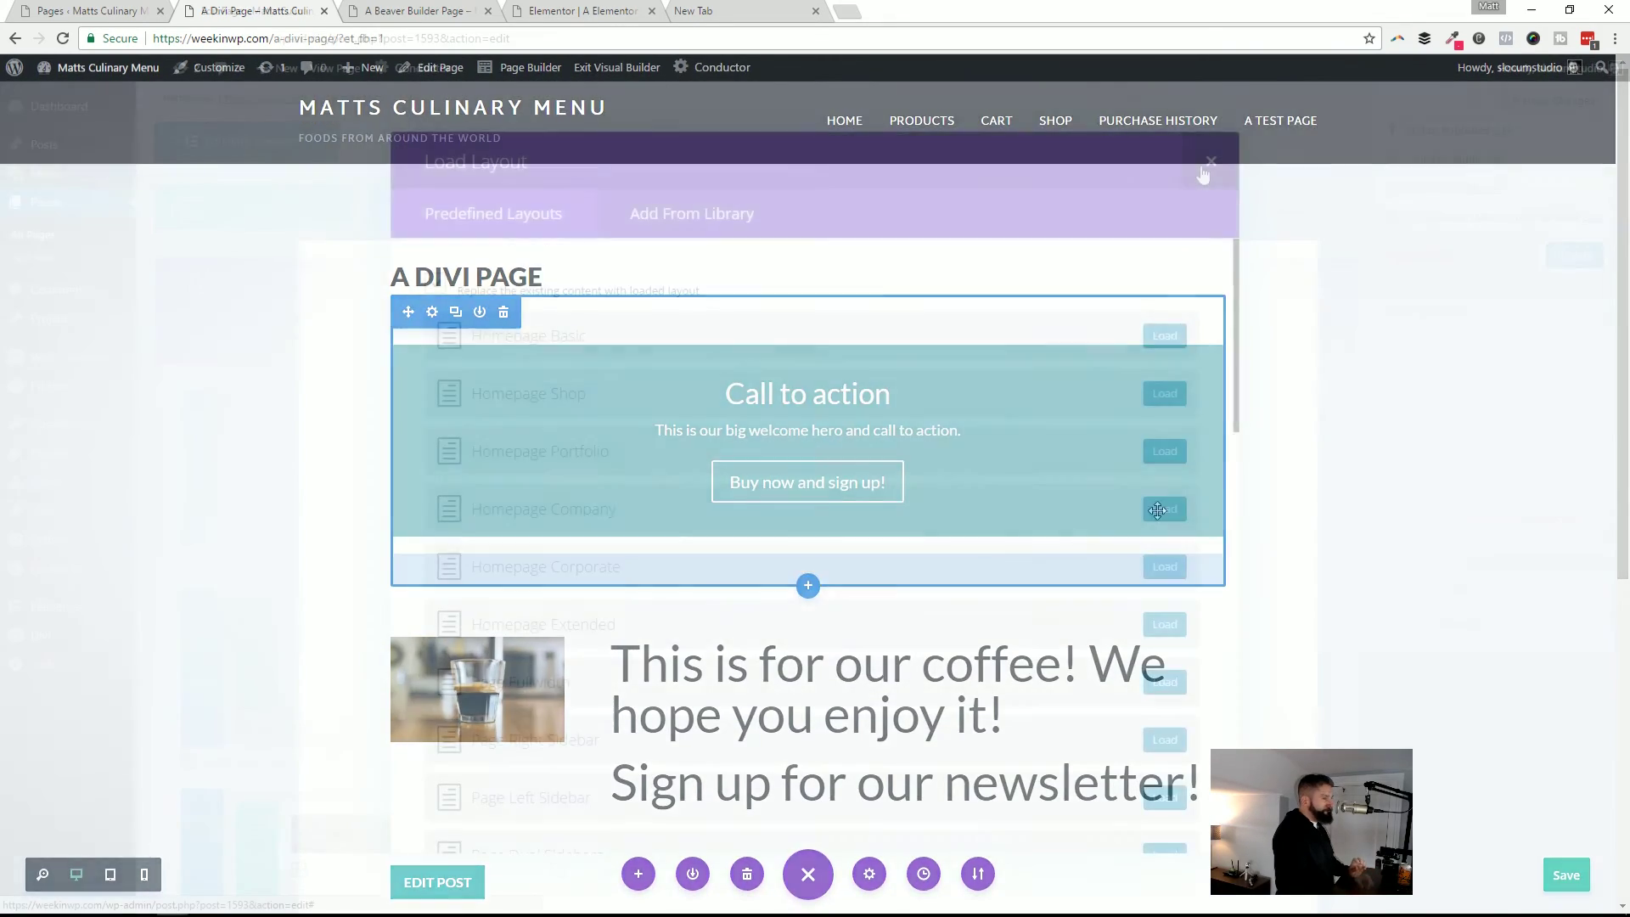